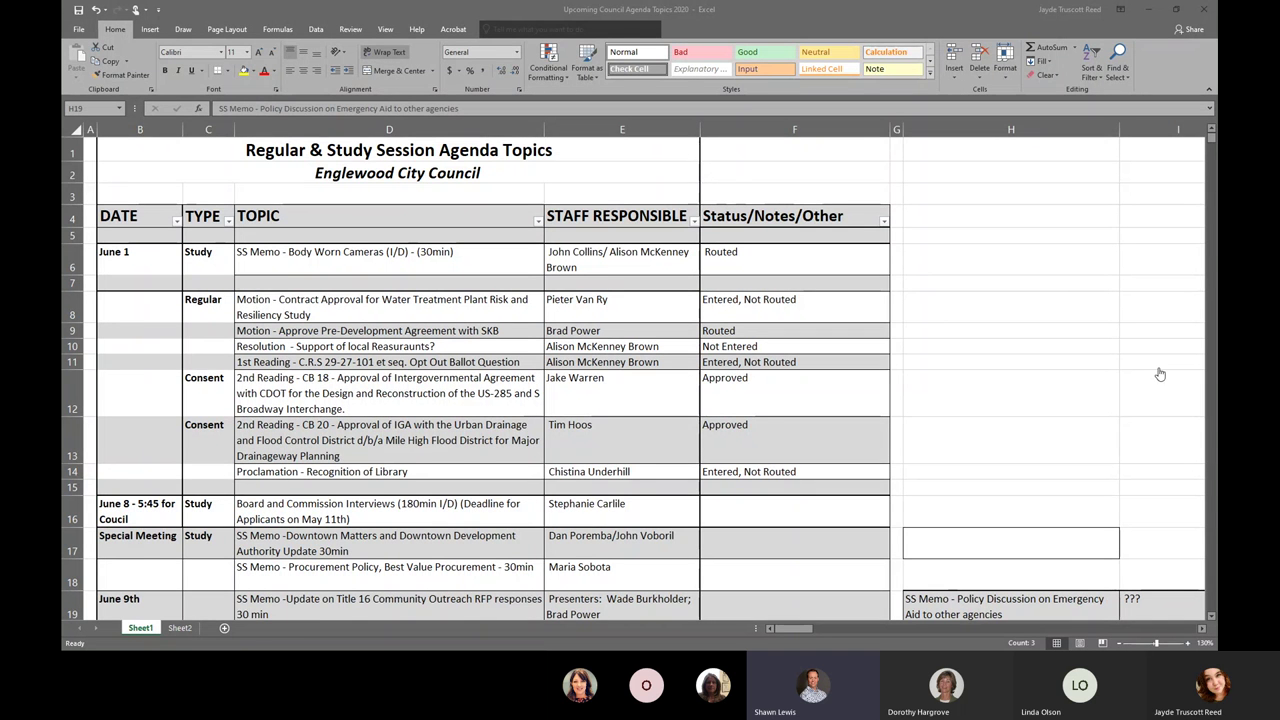
- Append 'June 9th' to the Special Meeting cell B17 and remove the separate June 9th entry
scroll(455, 318, "down", 1)
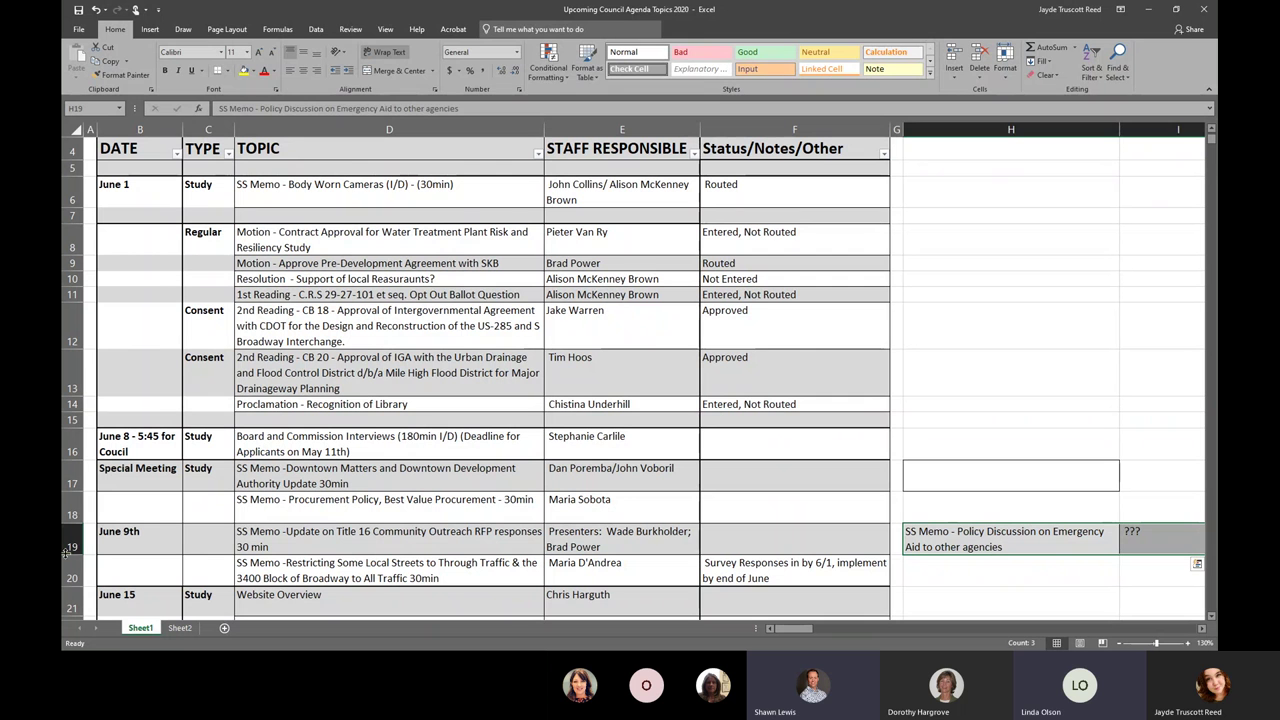
left_click(136, 530)
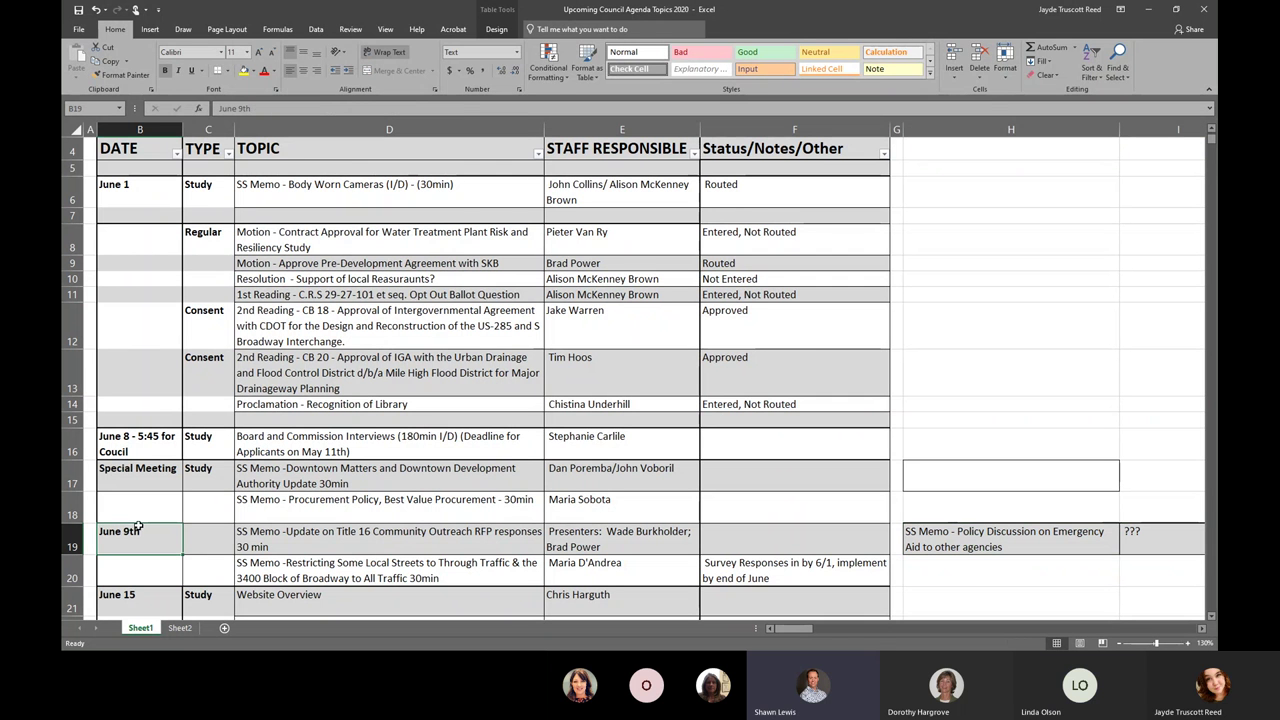
left_click_drag(137, 525, 154, 487)
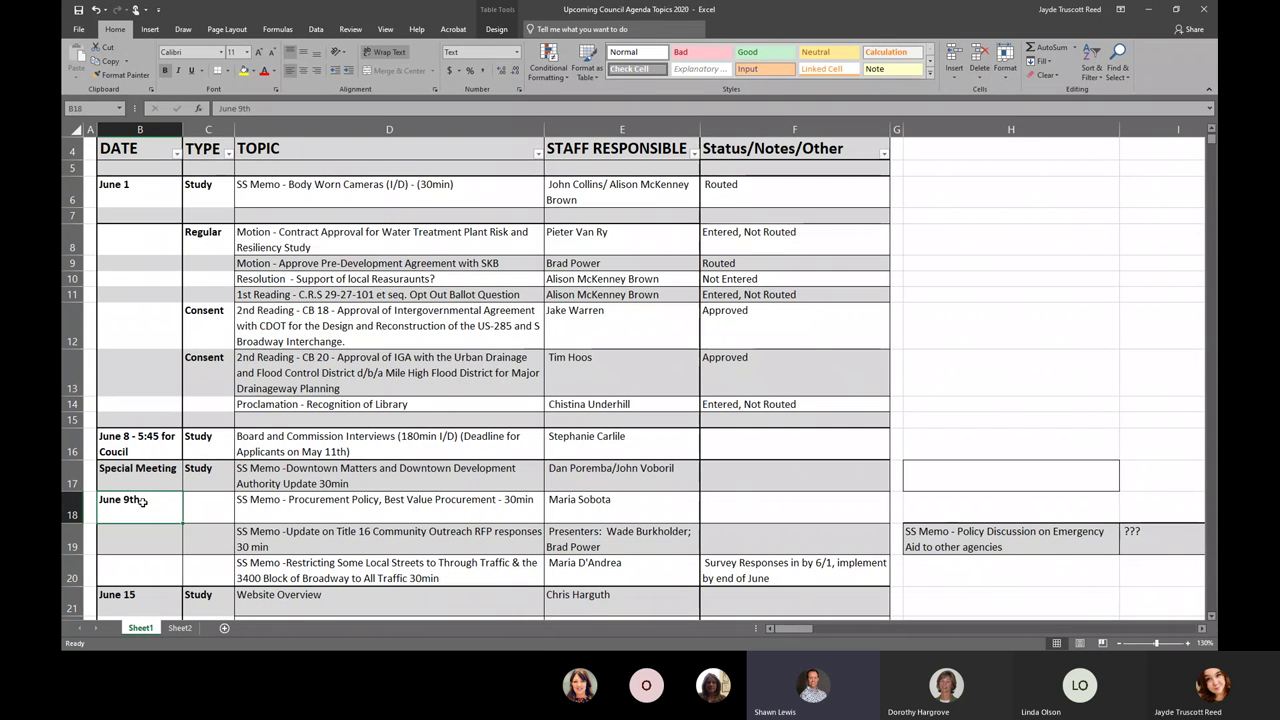
double_click(145, 502)
key("BackSpace")
key("BackSpace")
key("BackSpace")
key("BackSpace")
key("BackSpace")
key("BackSpace")
key("BackSpace")
key("BackSpace")
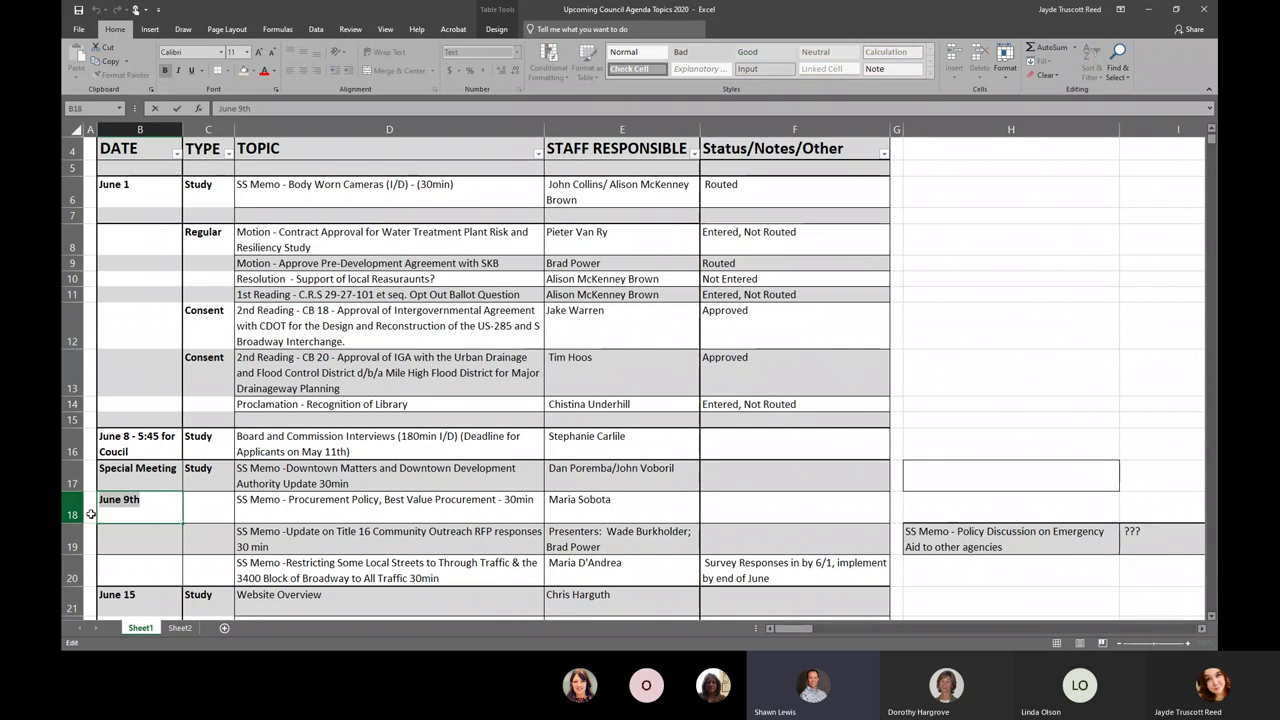
double_click(156, 481)
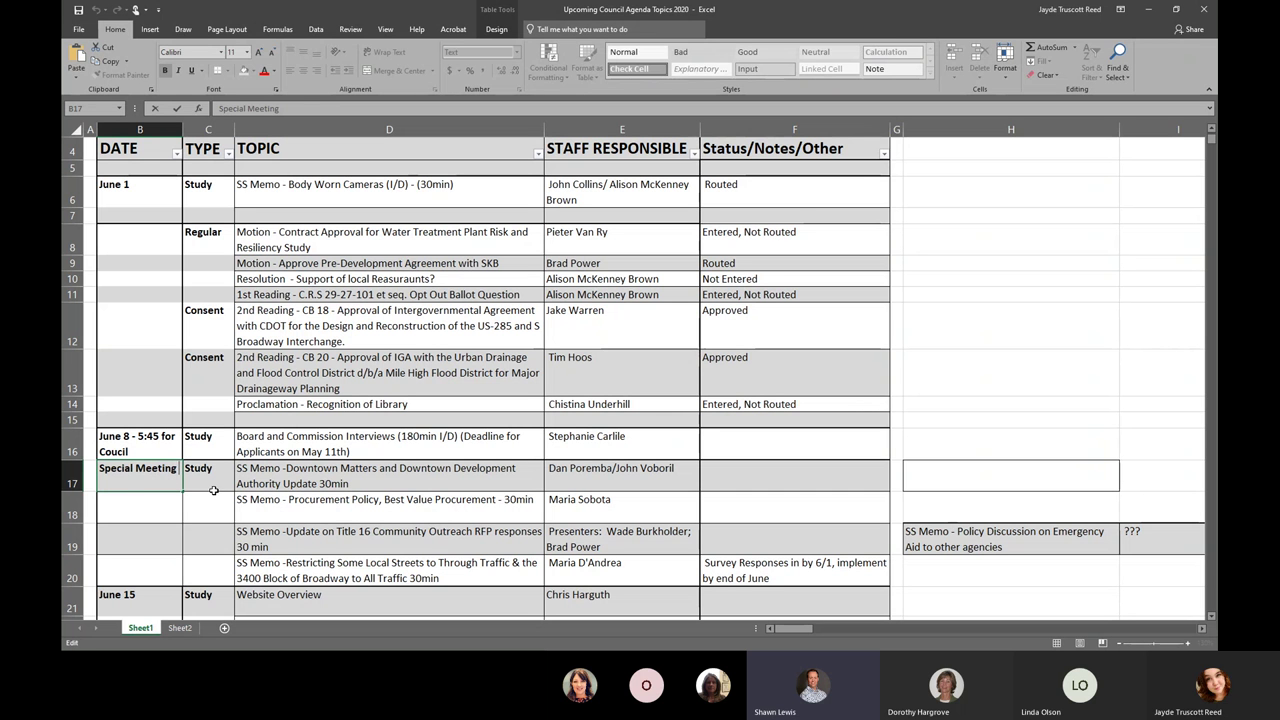
type("June 9th")
left_click(150, 530)
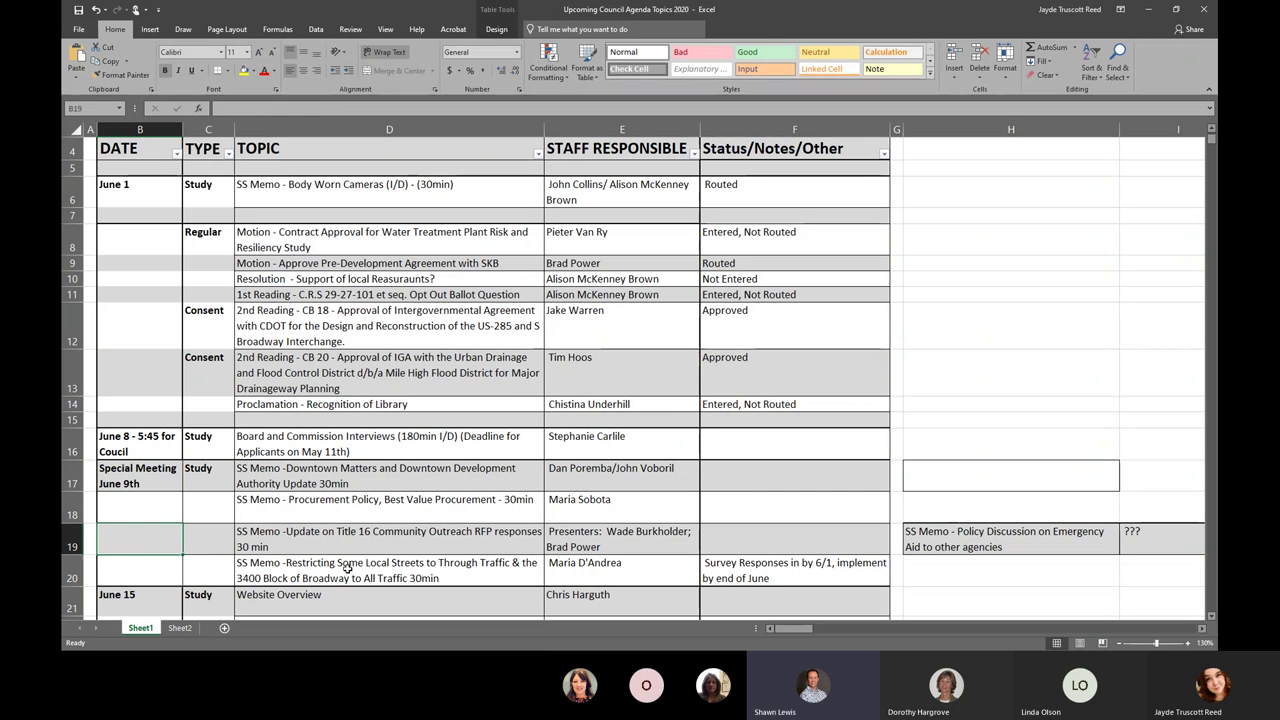
- Insert row 19, move the Emergency Aid memo into it, and shift the restaurants resolution to column H
right_click(63, 540)
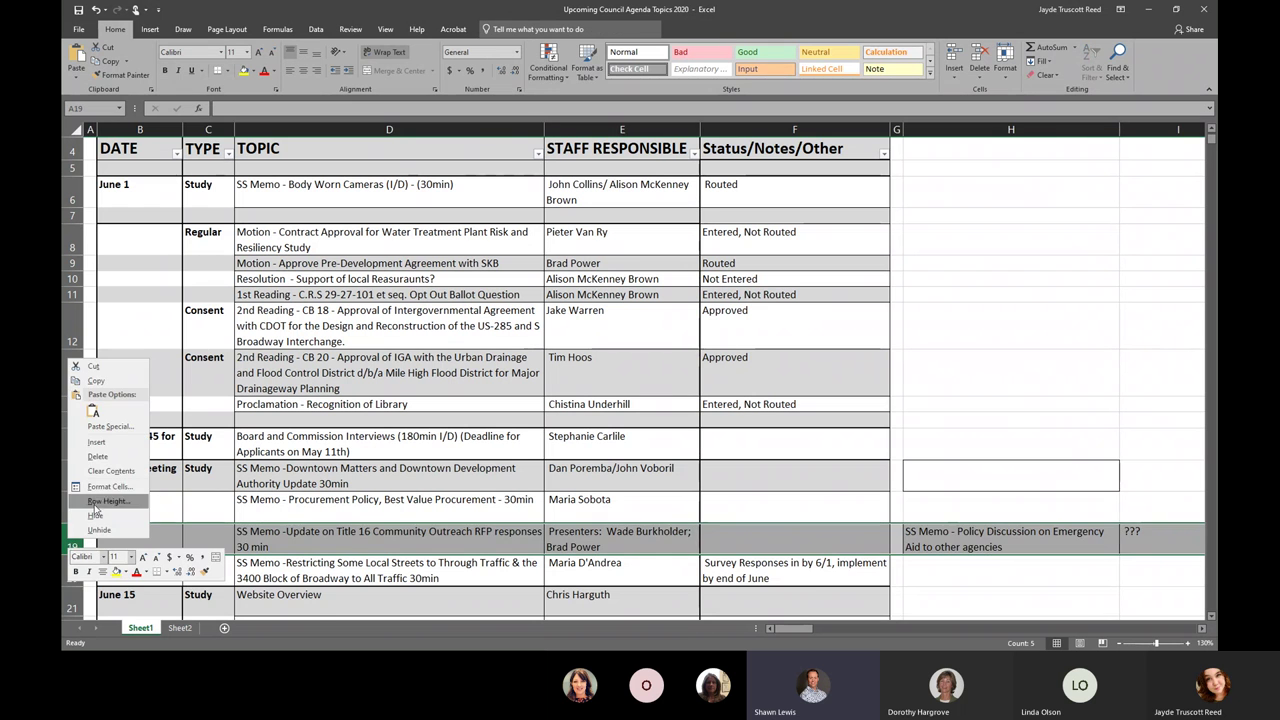
left_click(110, 455)
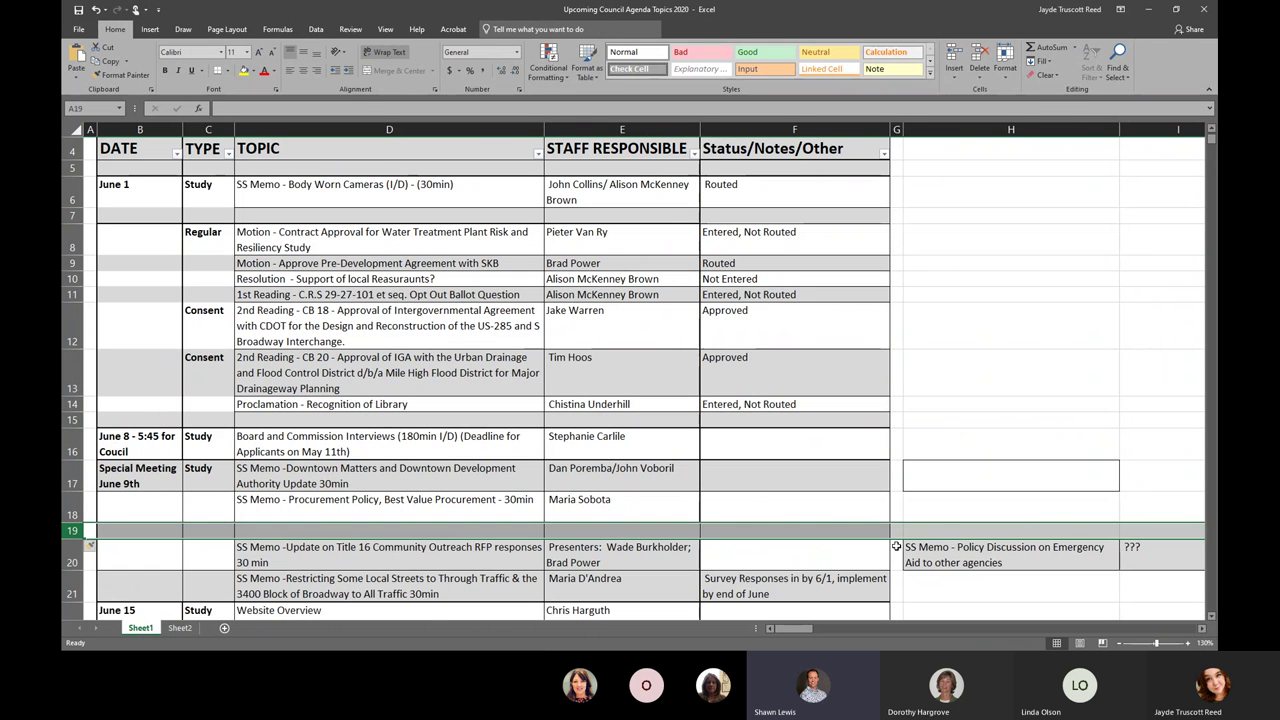
left_click_drag(975, 555, 870, 555)
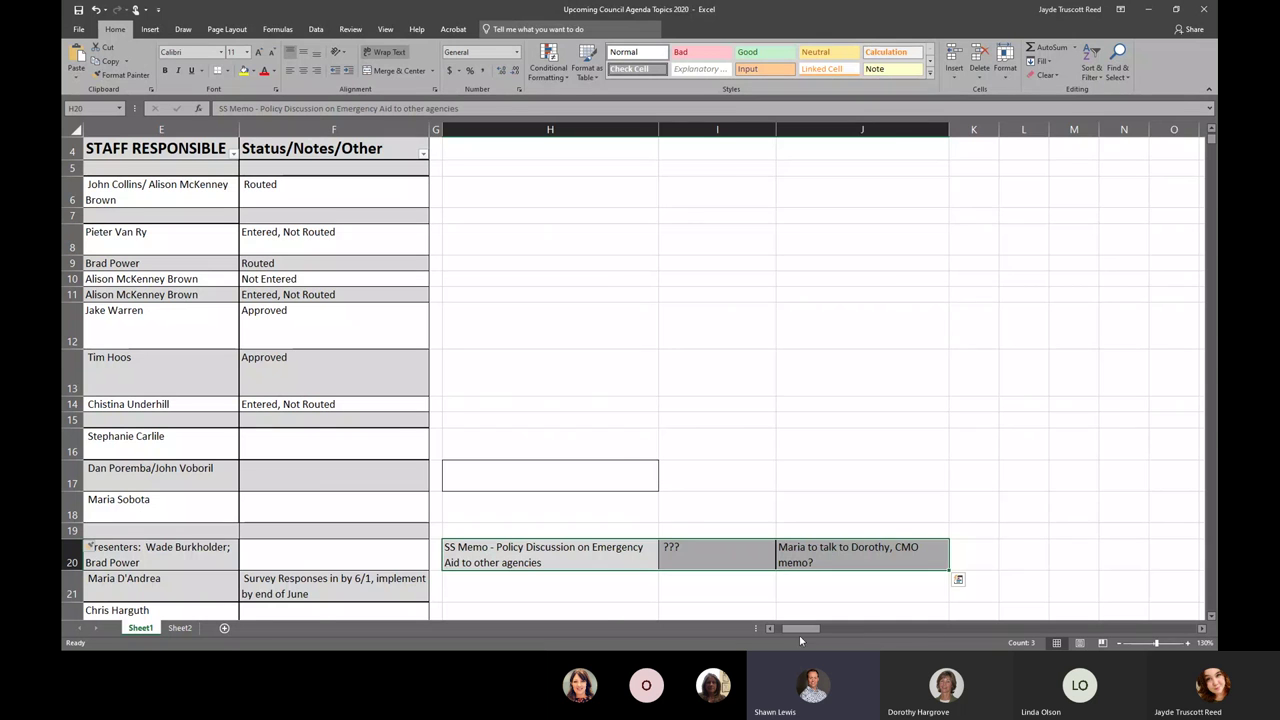
left_click_drag(800, 628, 671, 625)
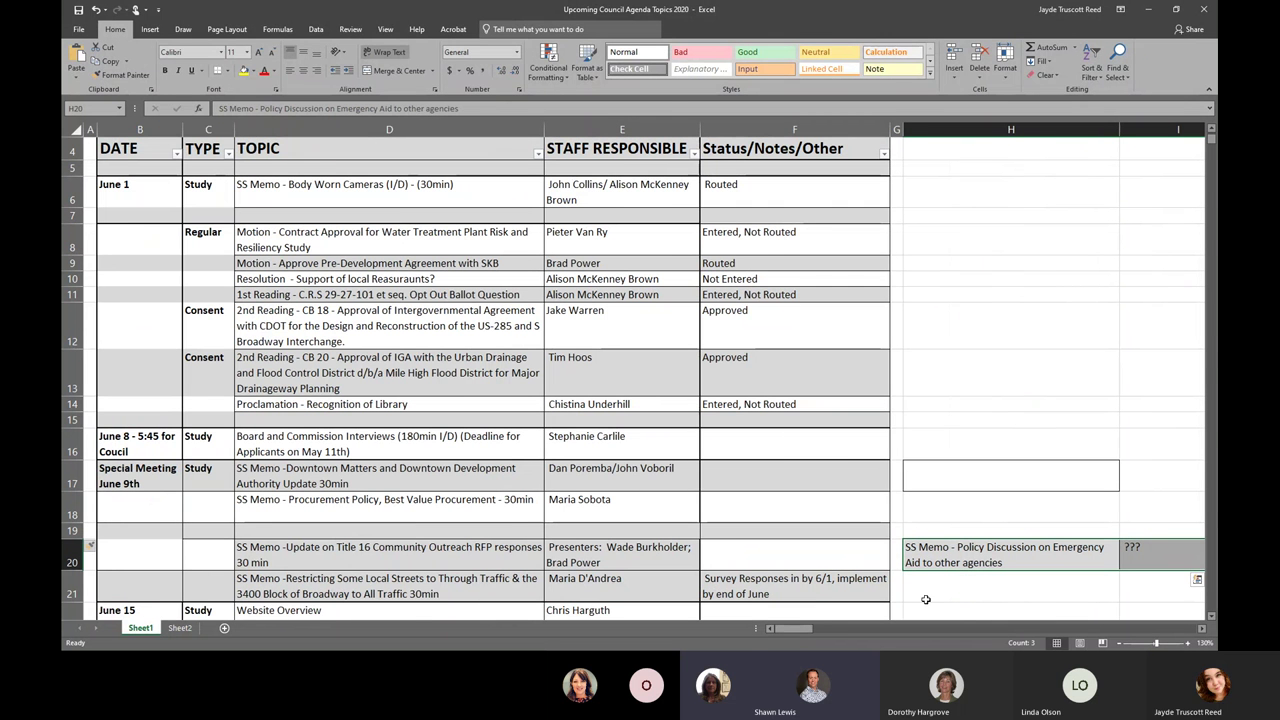
left_click_drag(904, 556, 478, 532)
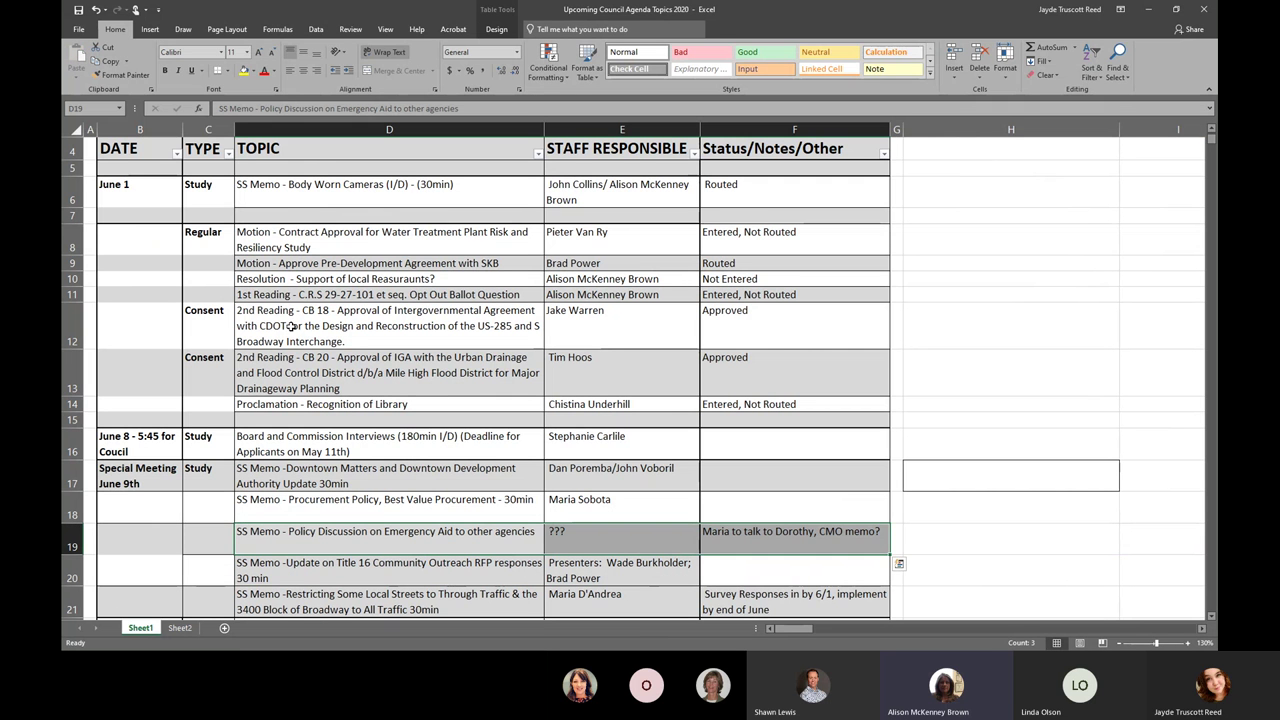
left_click_drag(308, 279, 836, 300)
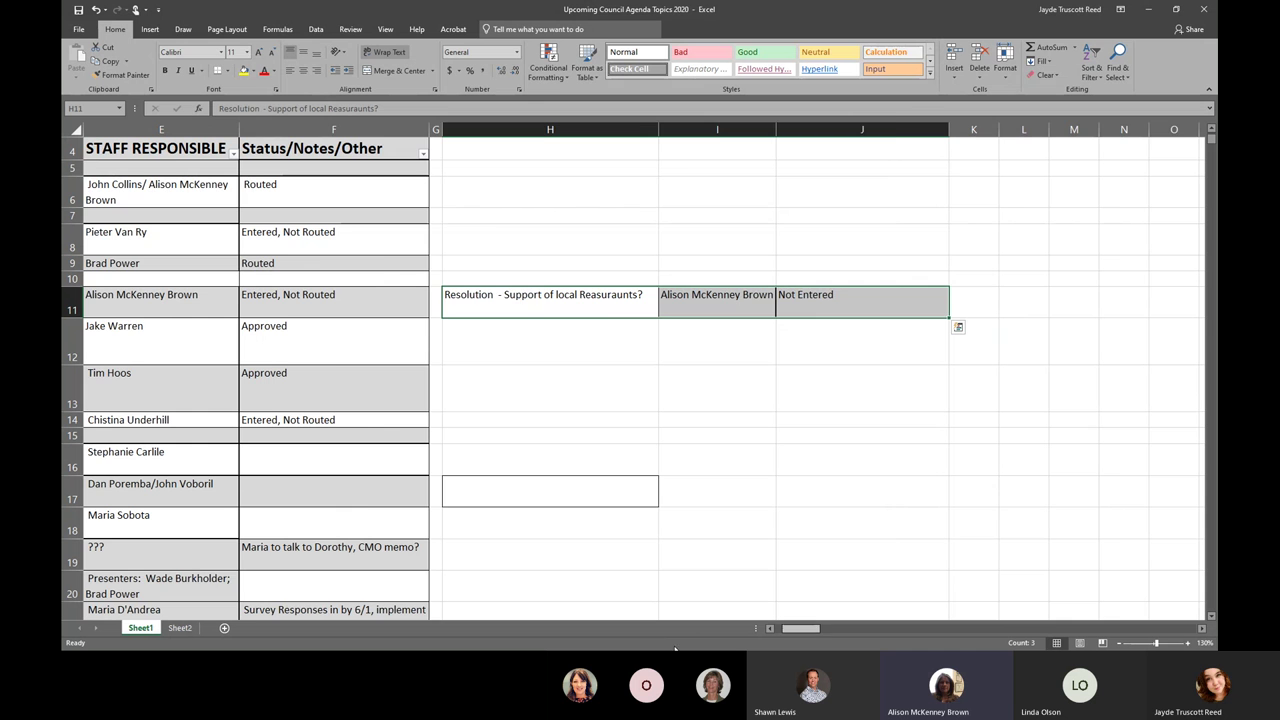
- Move the June 1 rows (1st Reading to Proclamation) and the June 8 interviews row up one row each
scroll(300, 300, "left", 3)
left_click_drag(218, 296, 755, 411)
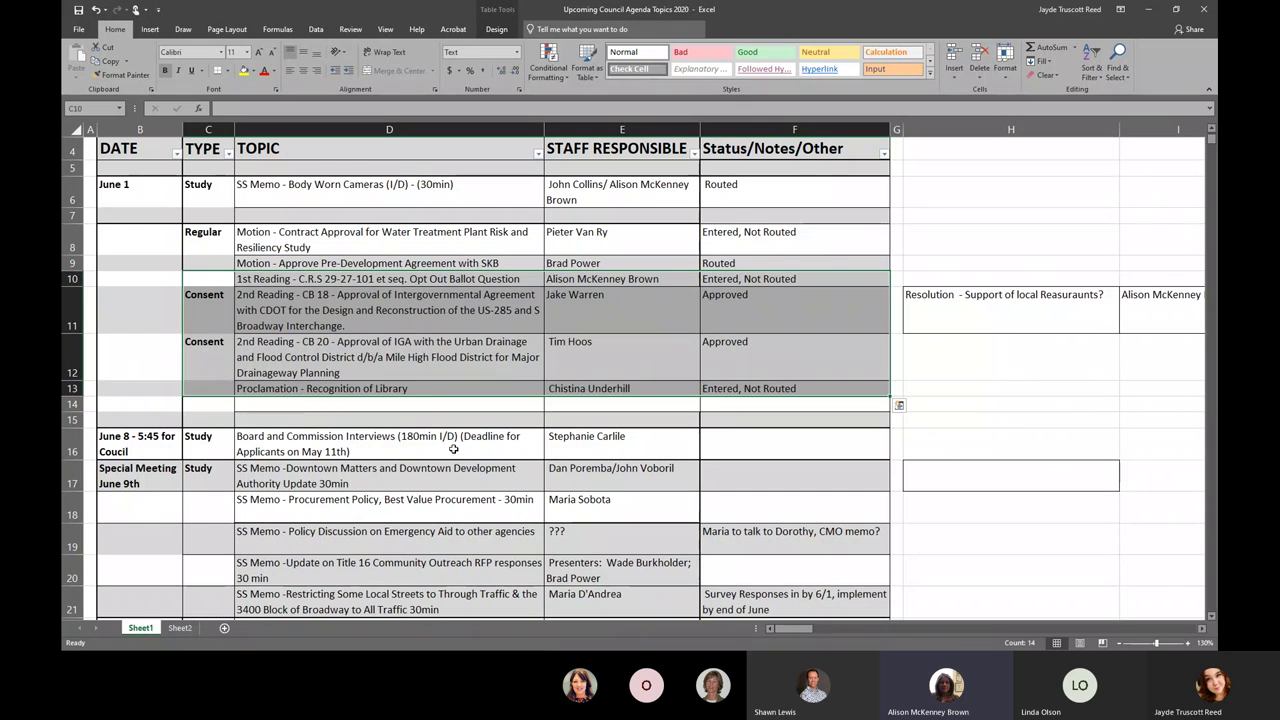
left_click(393, 419)
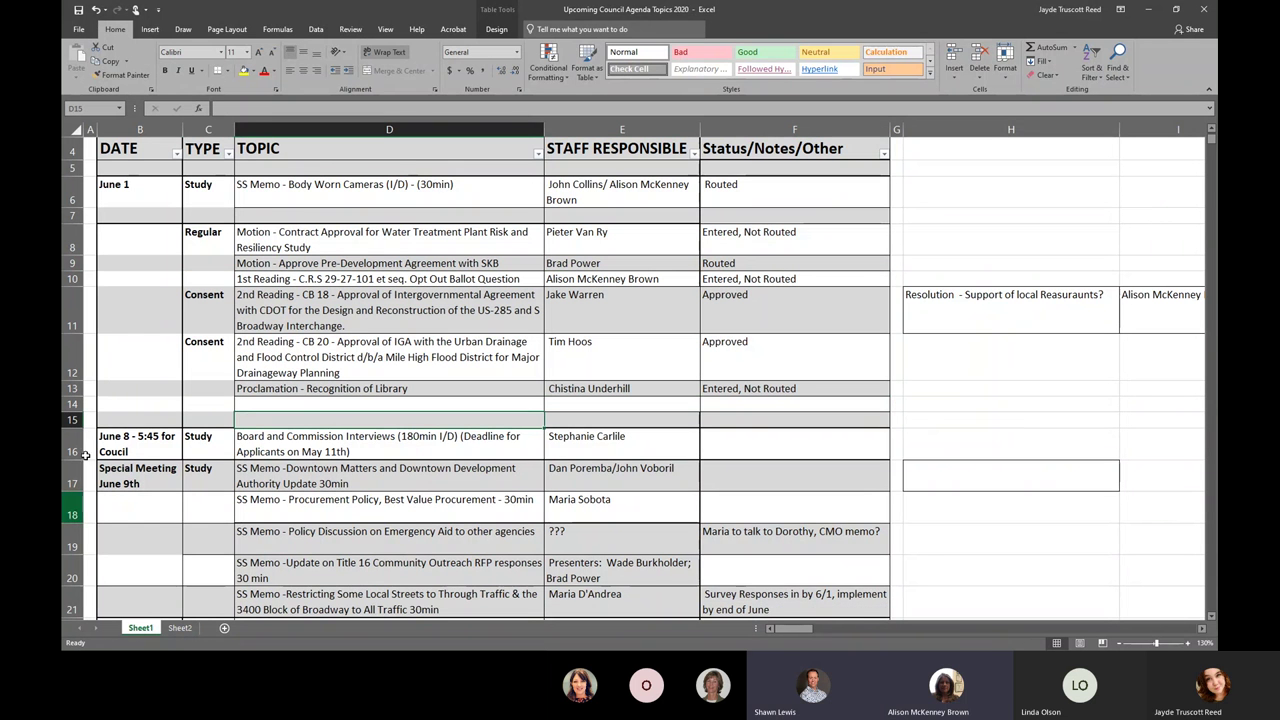
left_click_drag(126, 440, 679, 414)
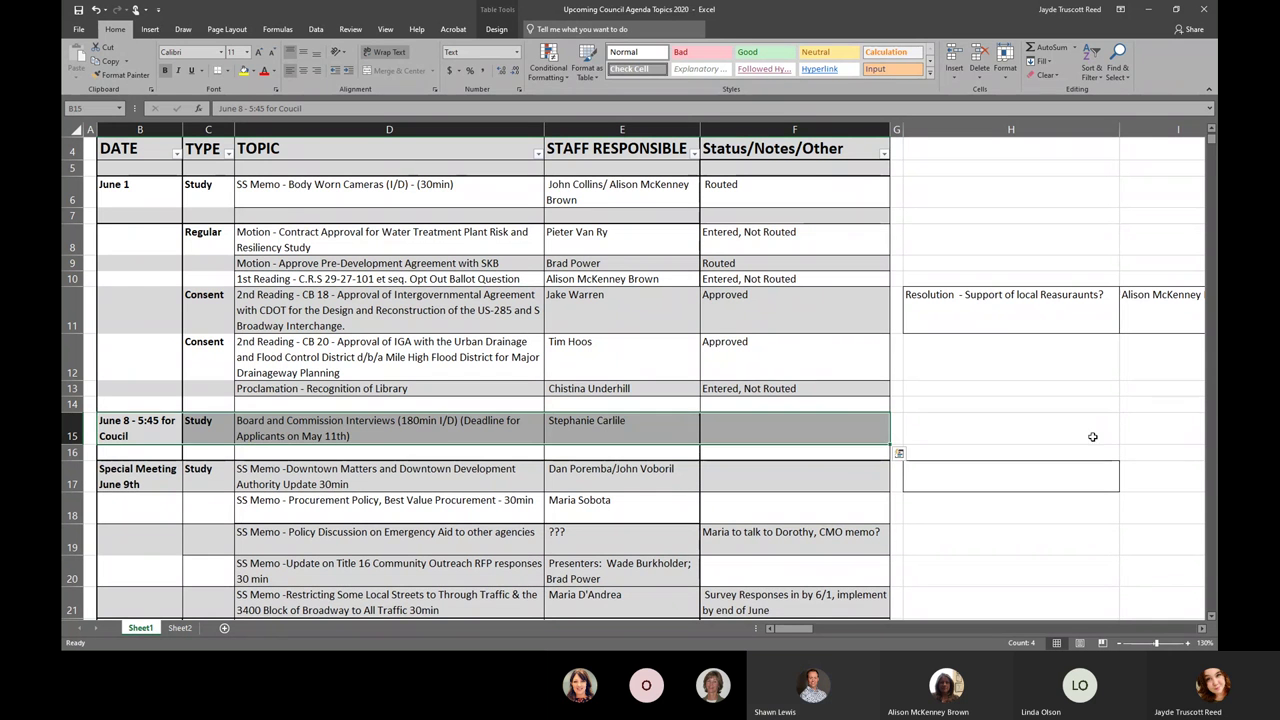
left_click(960, 430)
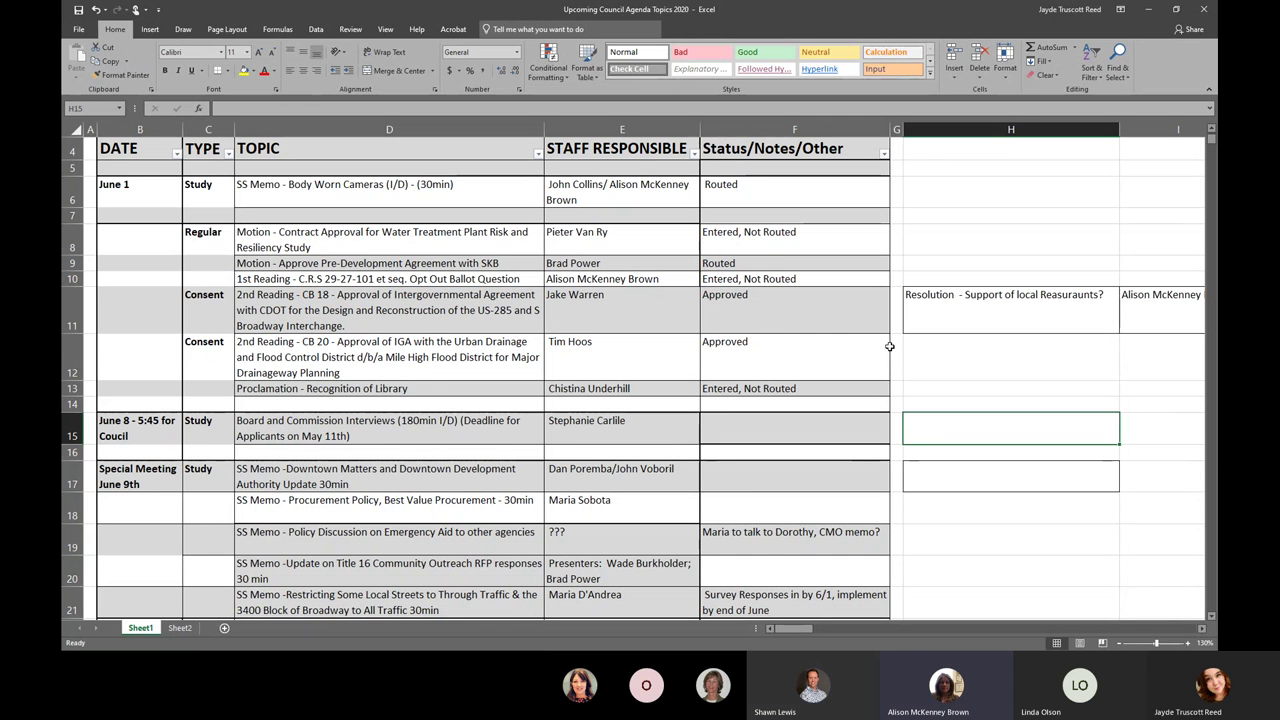
- Replace the staff name in E10 for the Opt Out Ballot Question row with the responsible staff member
left_click(648, 278)
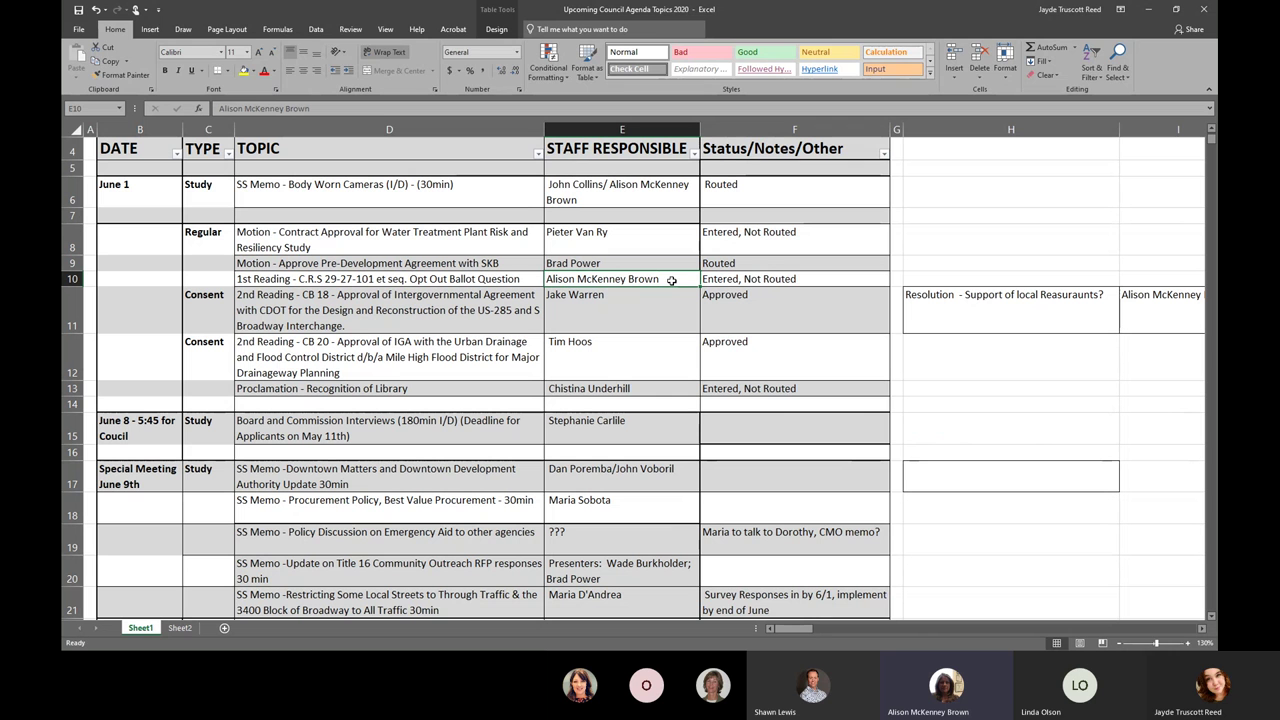
double_click(671, 280)
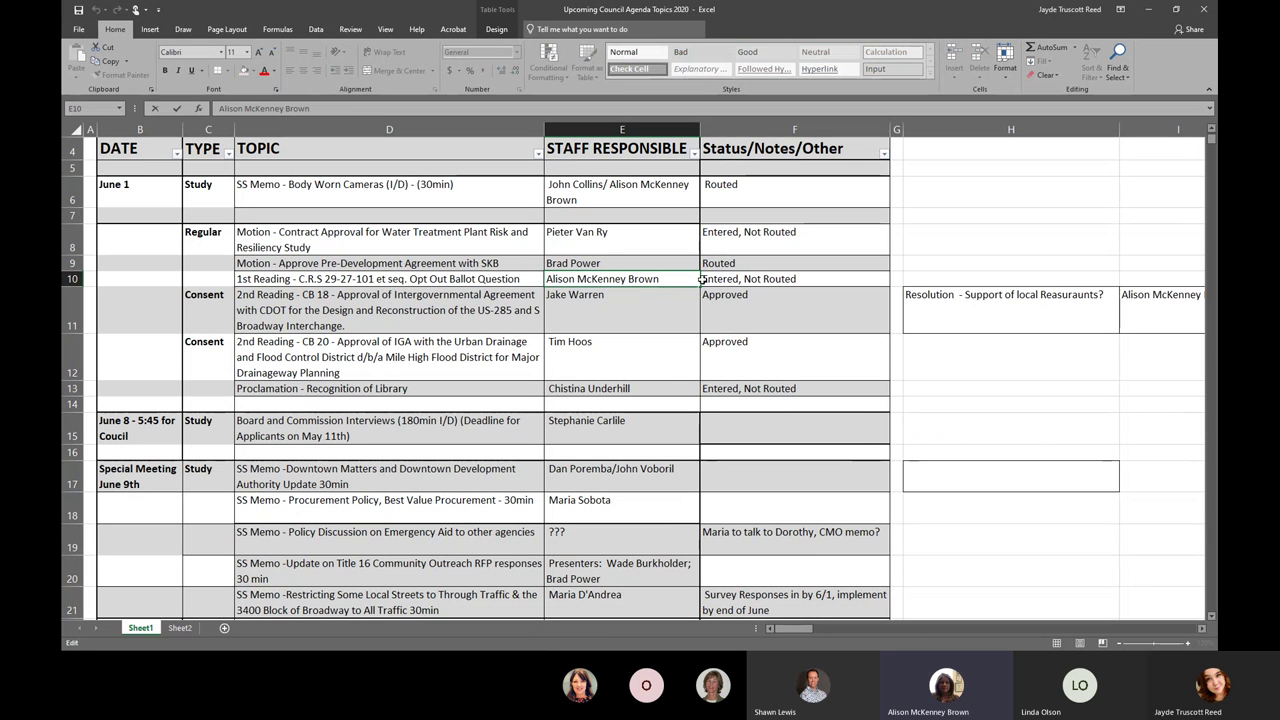
left_click_drag(689, 278, 546, 279)
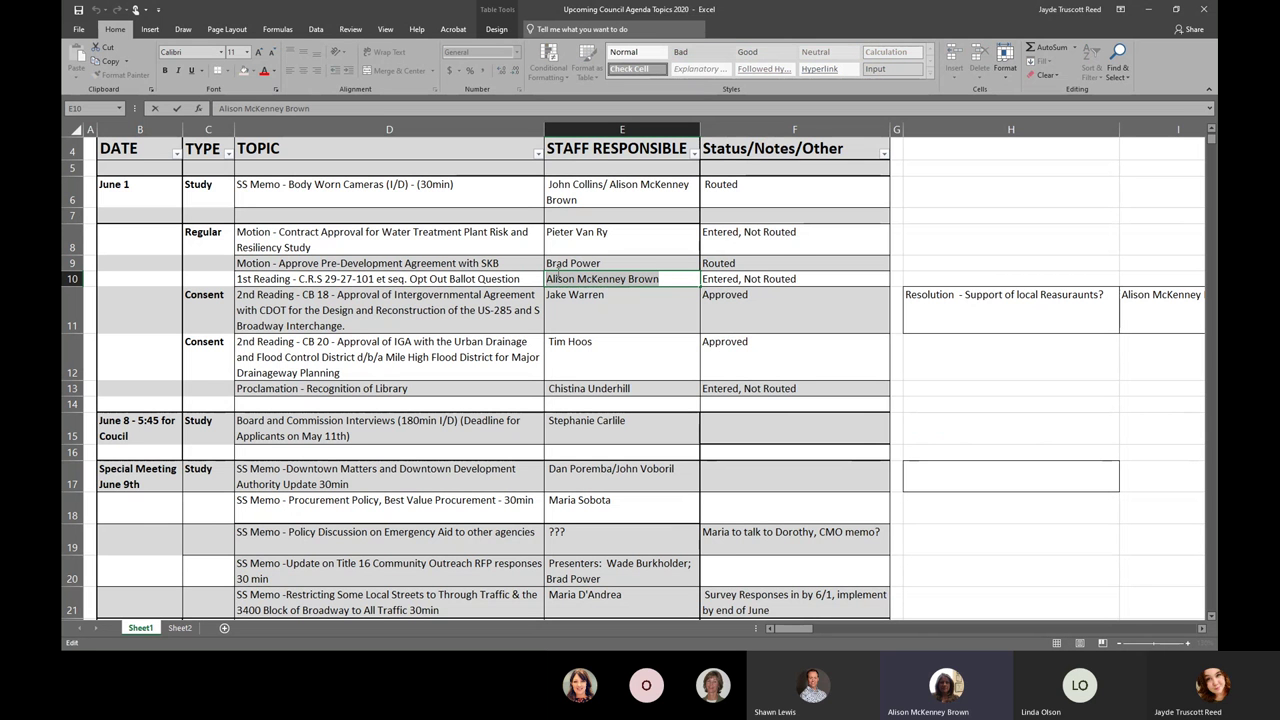
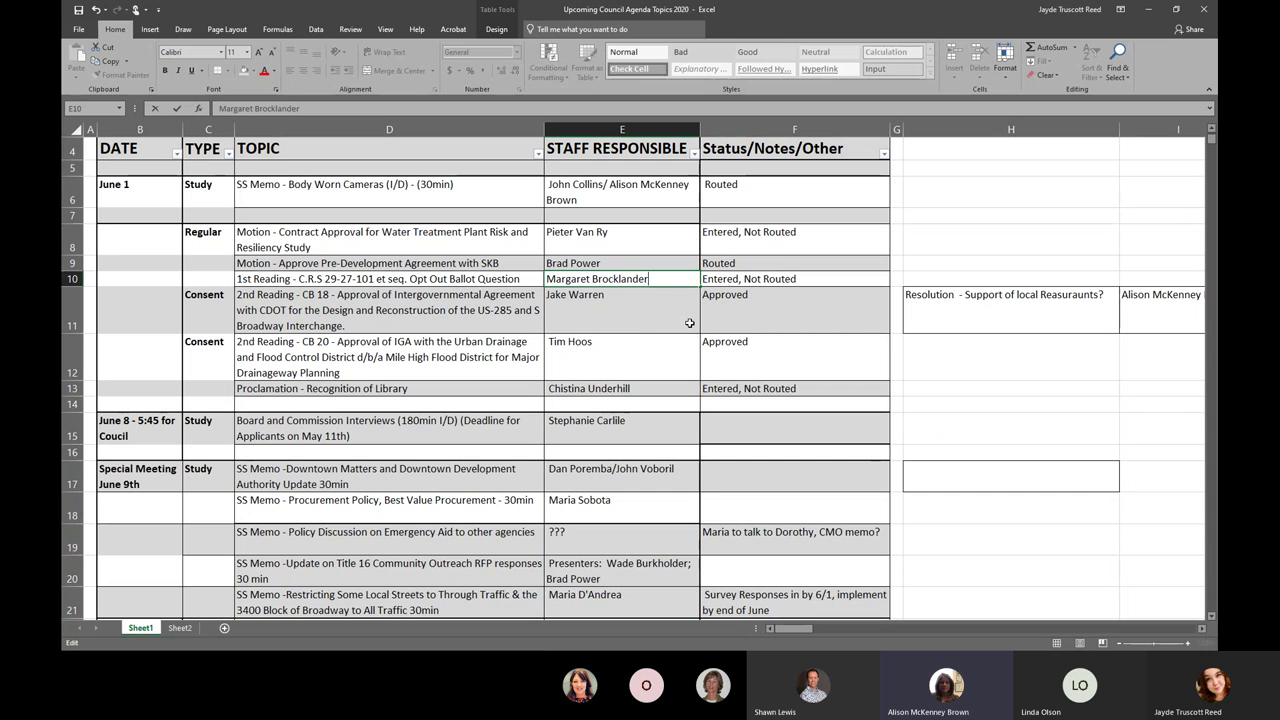
key("Return")
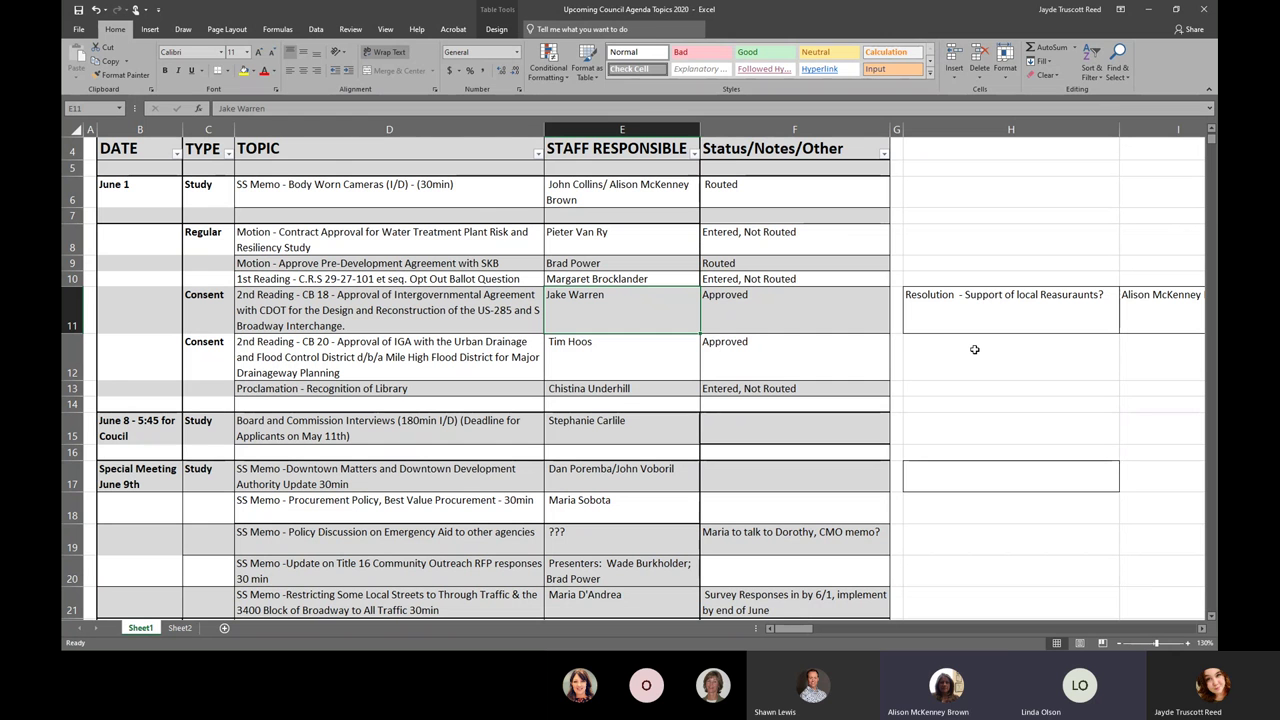
left_click(682, 280)
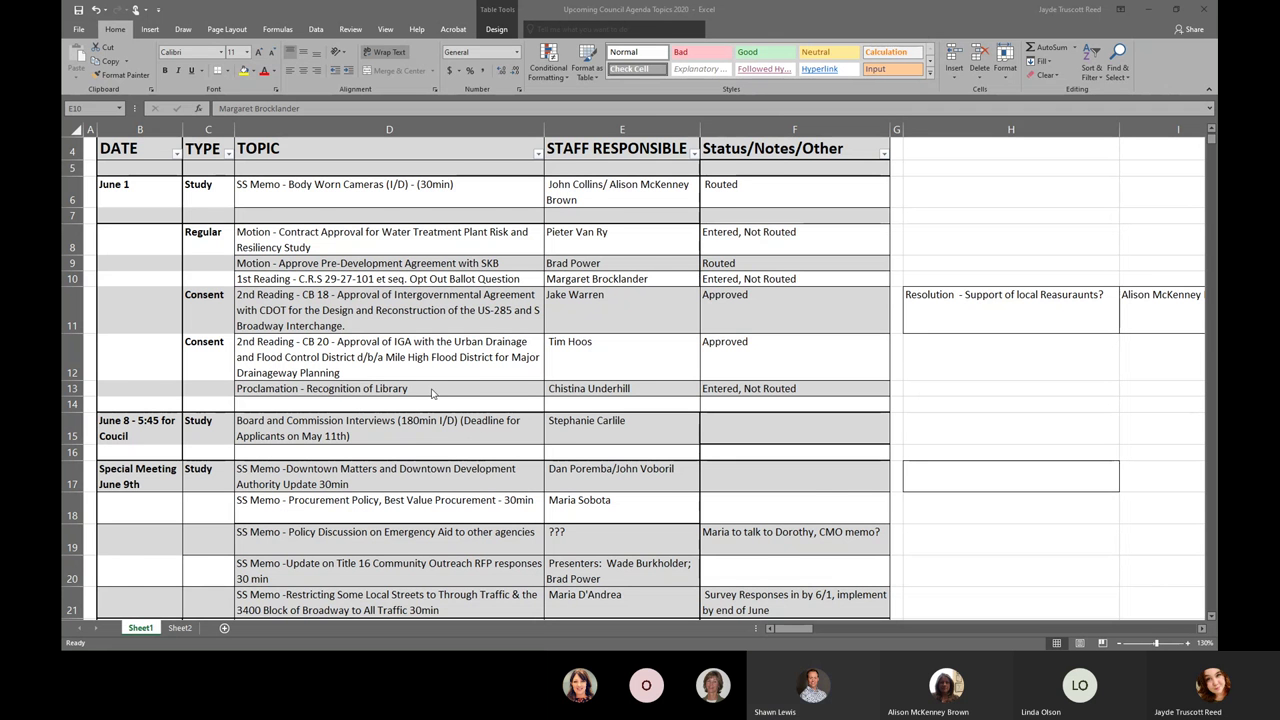
scroll(434, 394, "down", 1)
scroll(434, 394, "down", 1)
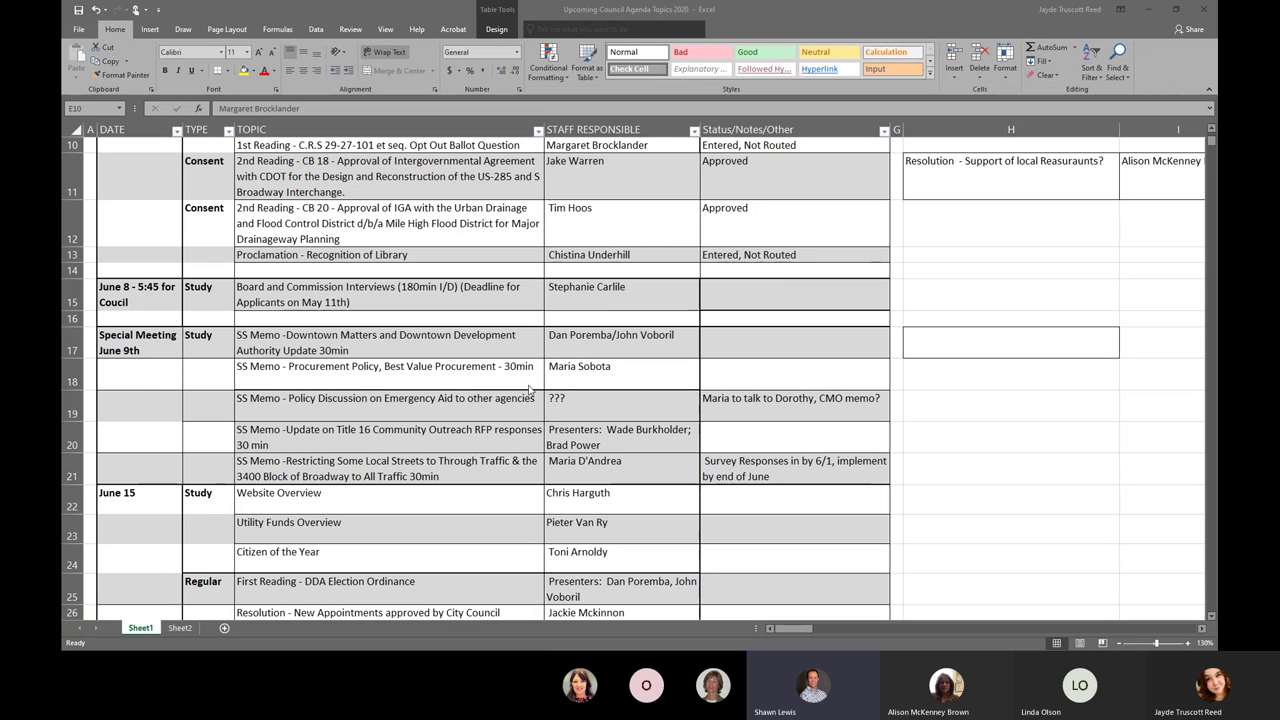
left_click(742, 414)
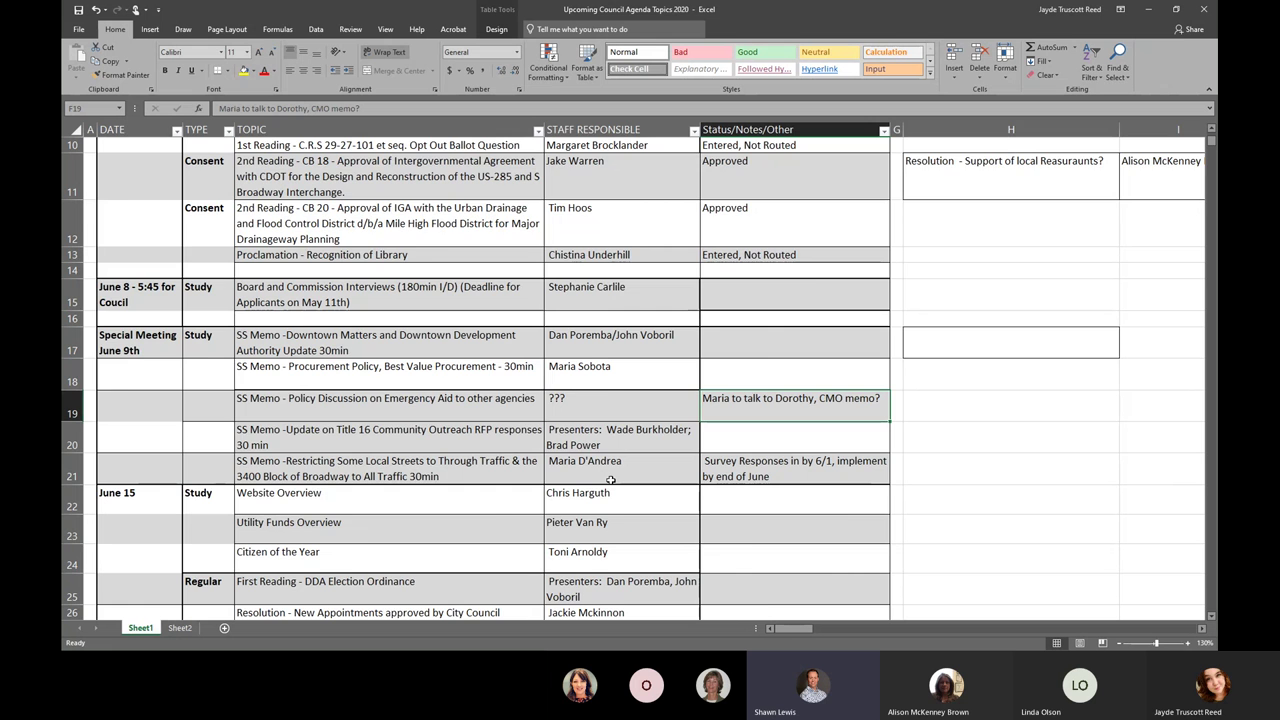
scroll(610, 480, "down", 1)
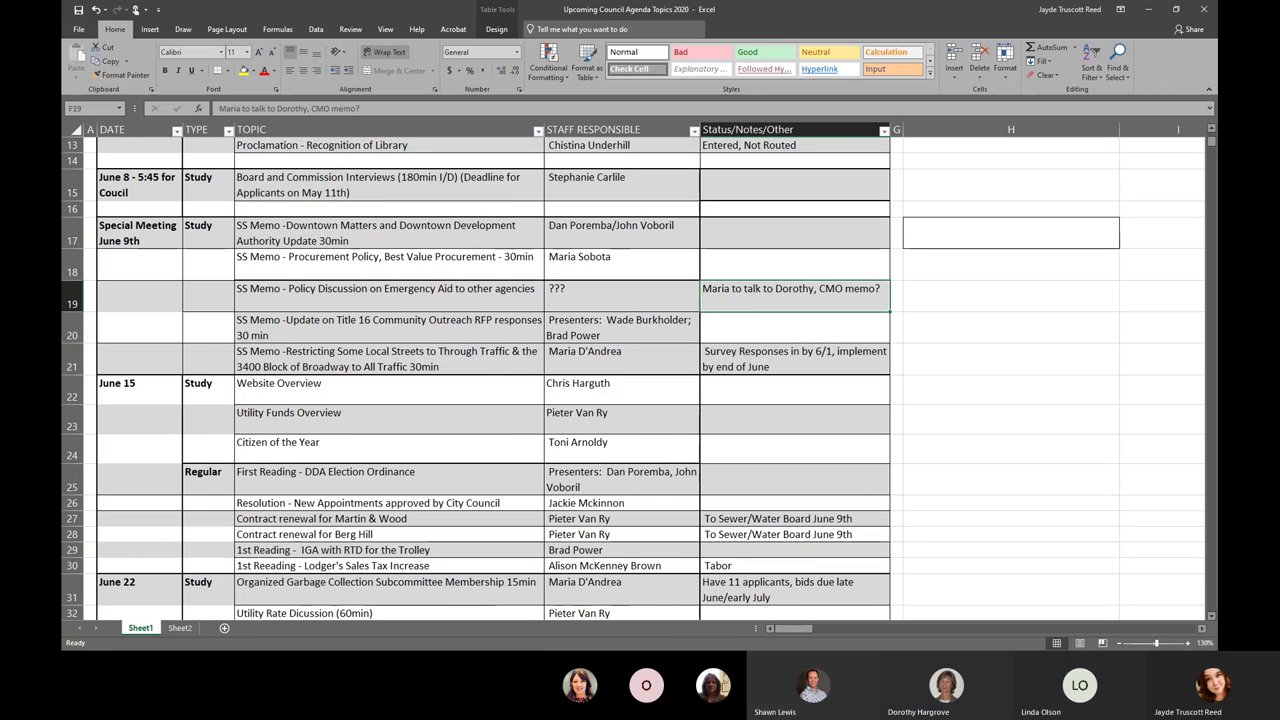
- Change the special meeting date in B17 from June 9th to June 10th
double_click(138, 244)
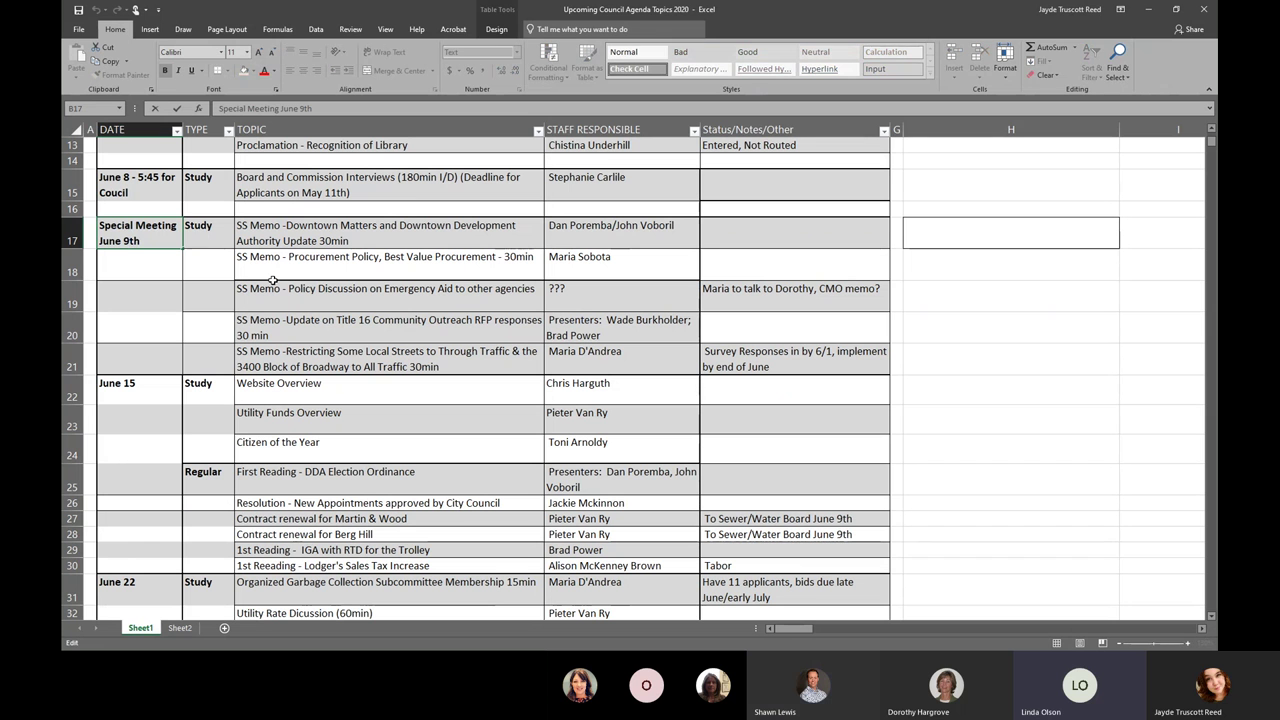
key("BackSpace")
key("BackSpace")
key("BackSpace")
type("10th")
key("Return")
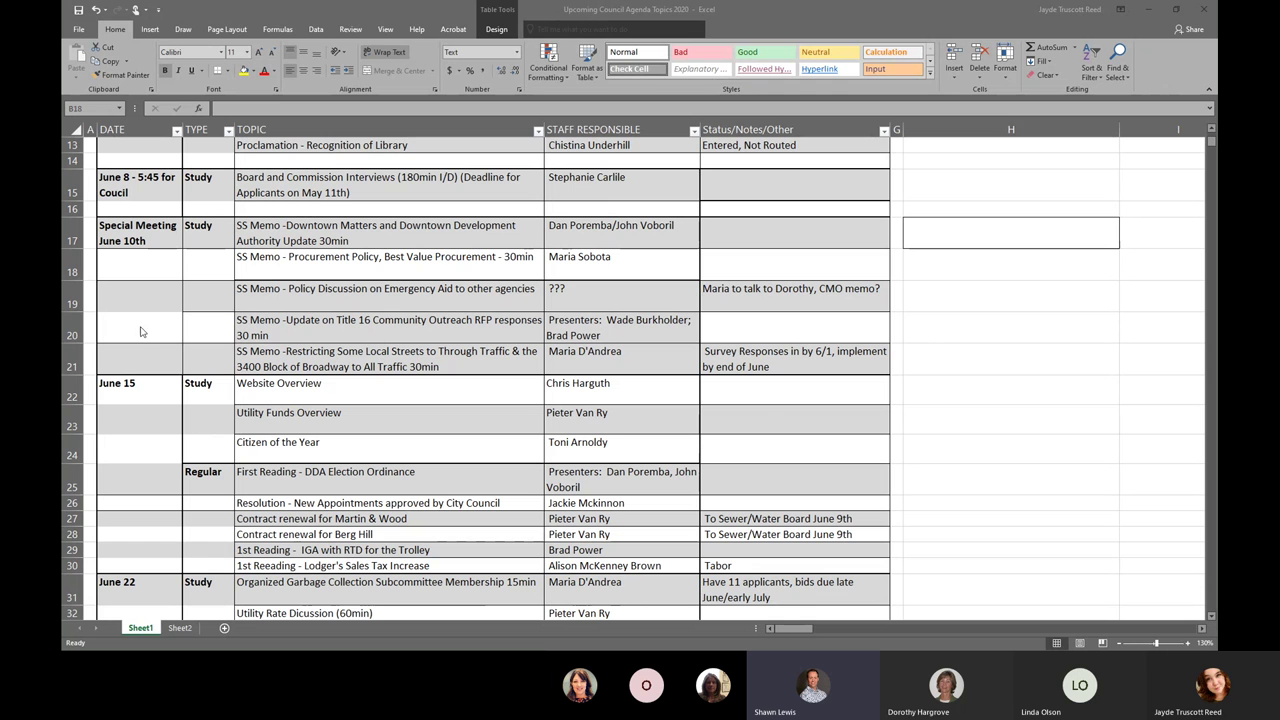
left_click(197, 335)
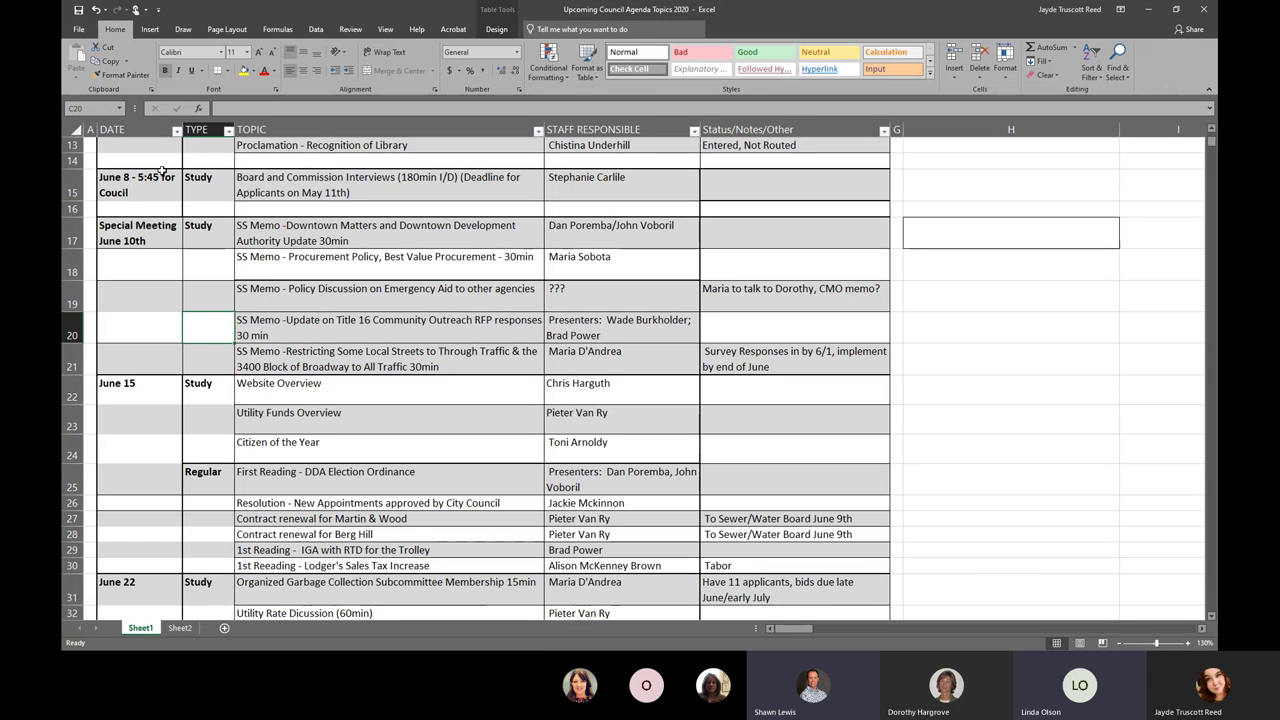
double_click(130, 75)
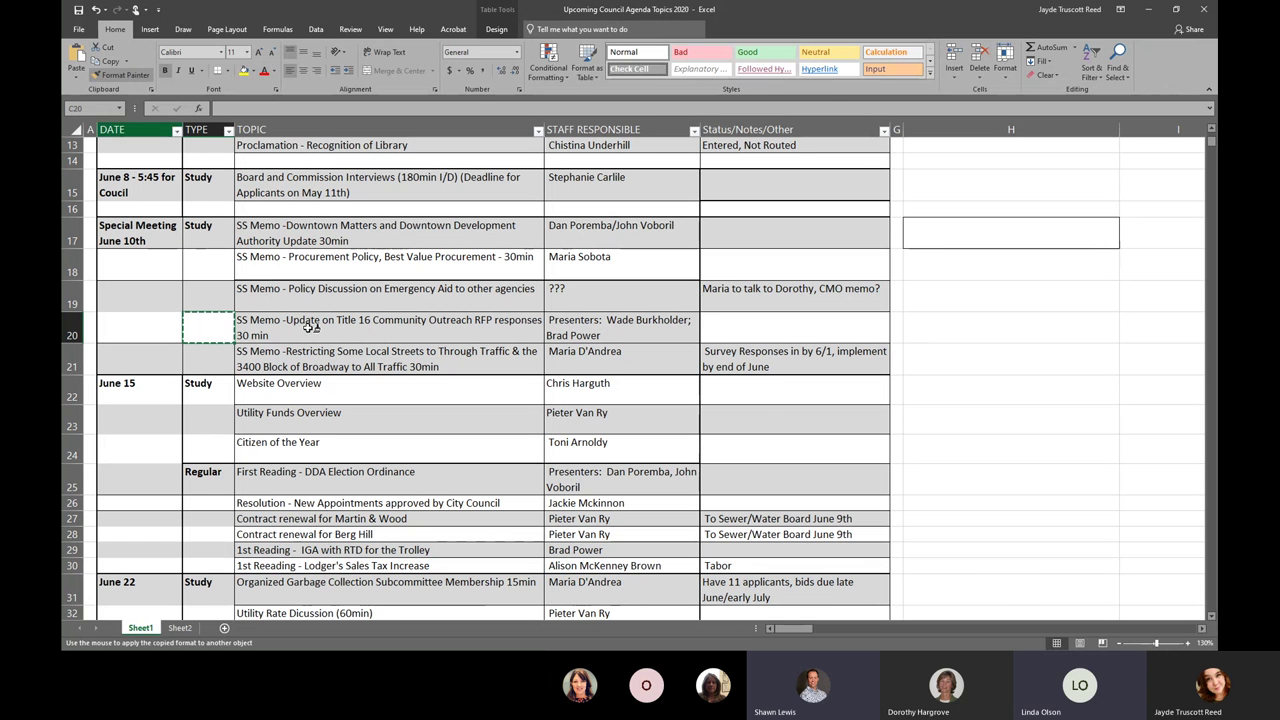
left_click(480, 328)
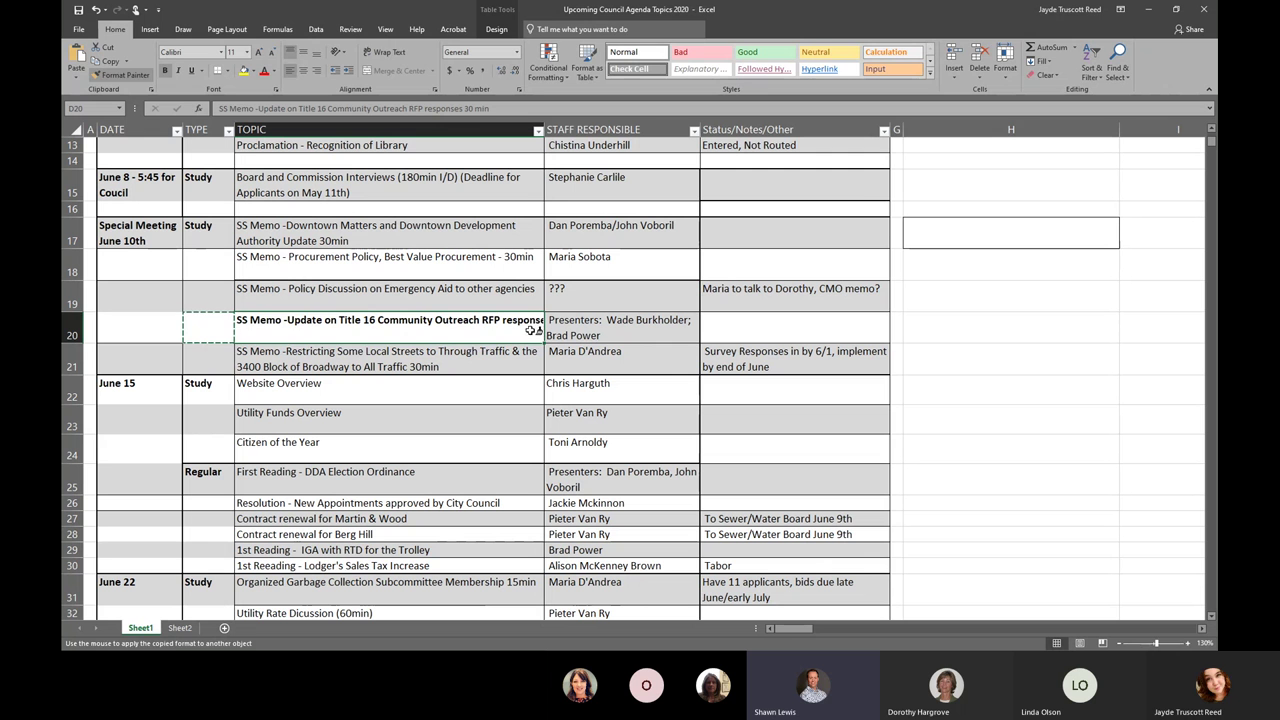
key("ctrl+z")
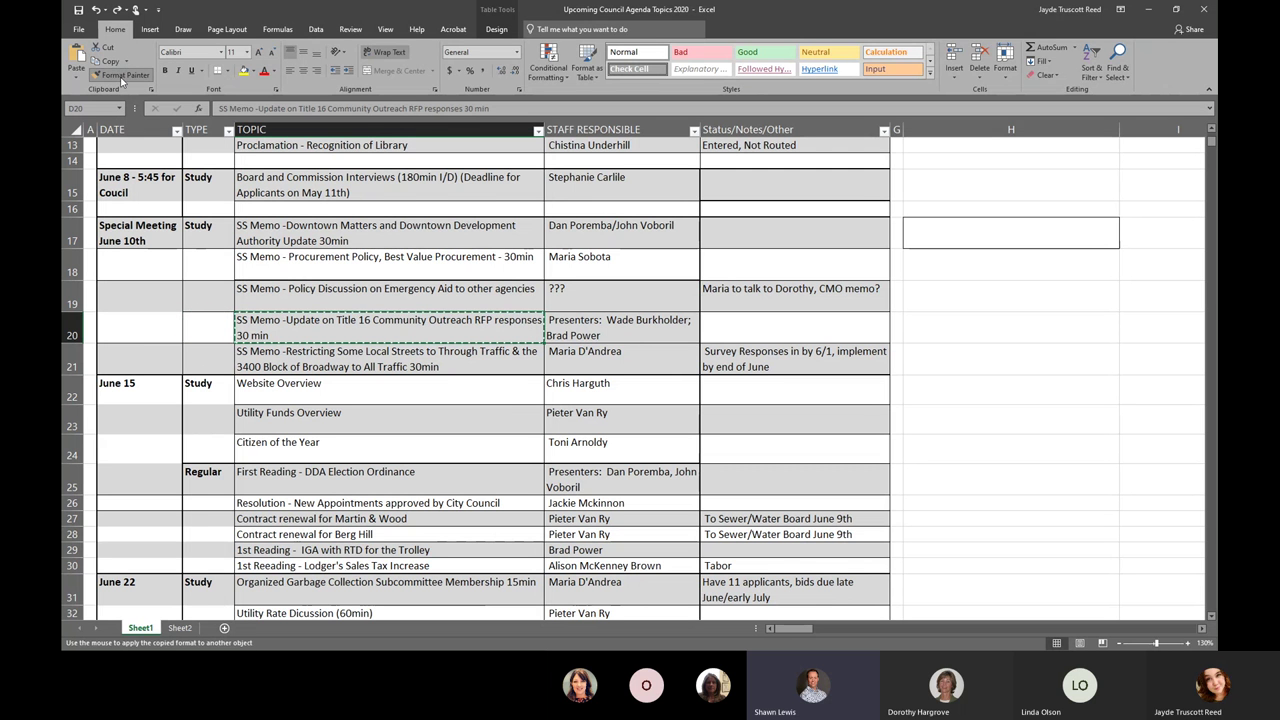
left_click(122, 75)
left_click(978, 410)
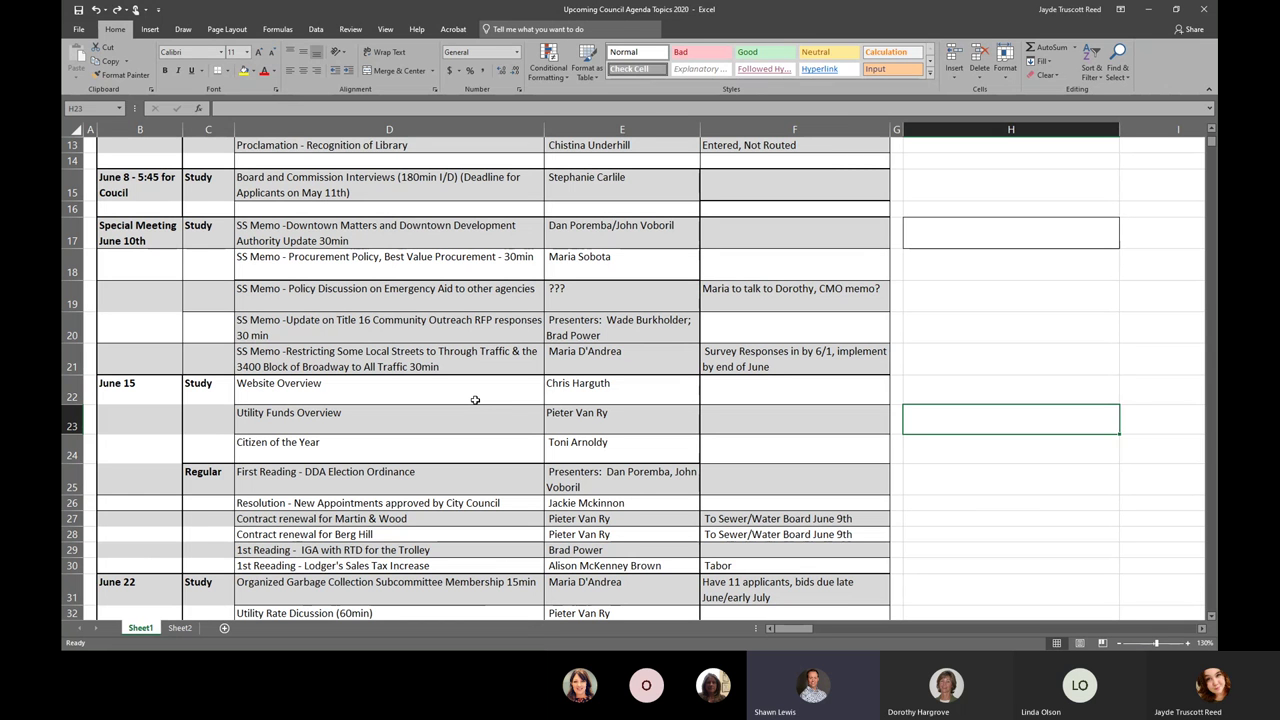
left_click(475, 400)
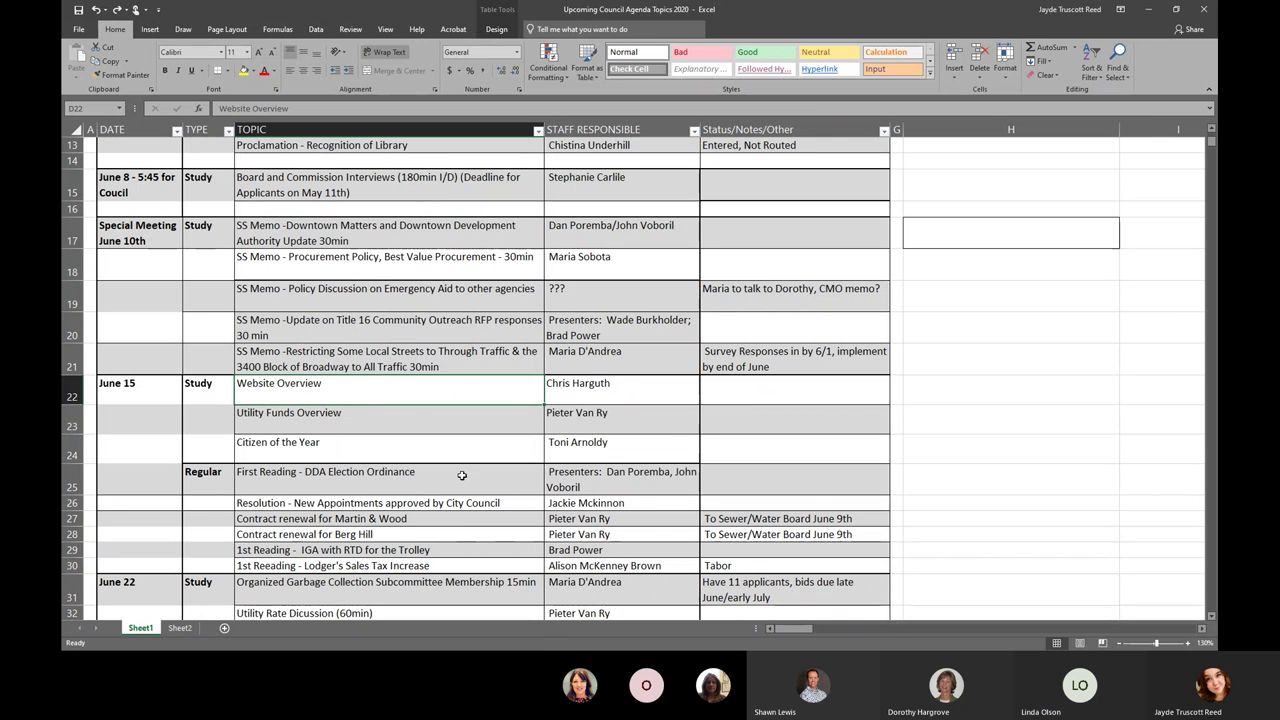
scroll(512, 469, "down", 2)
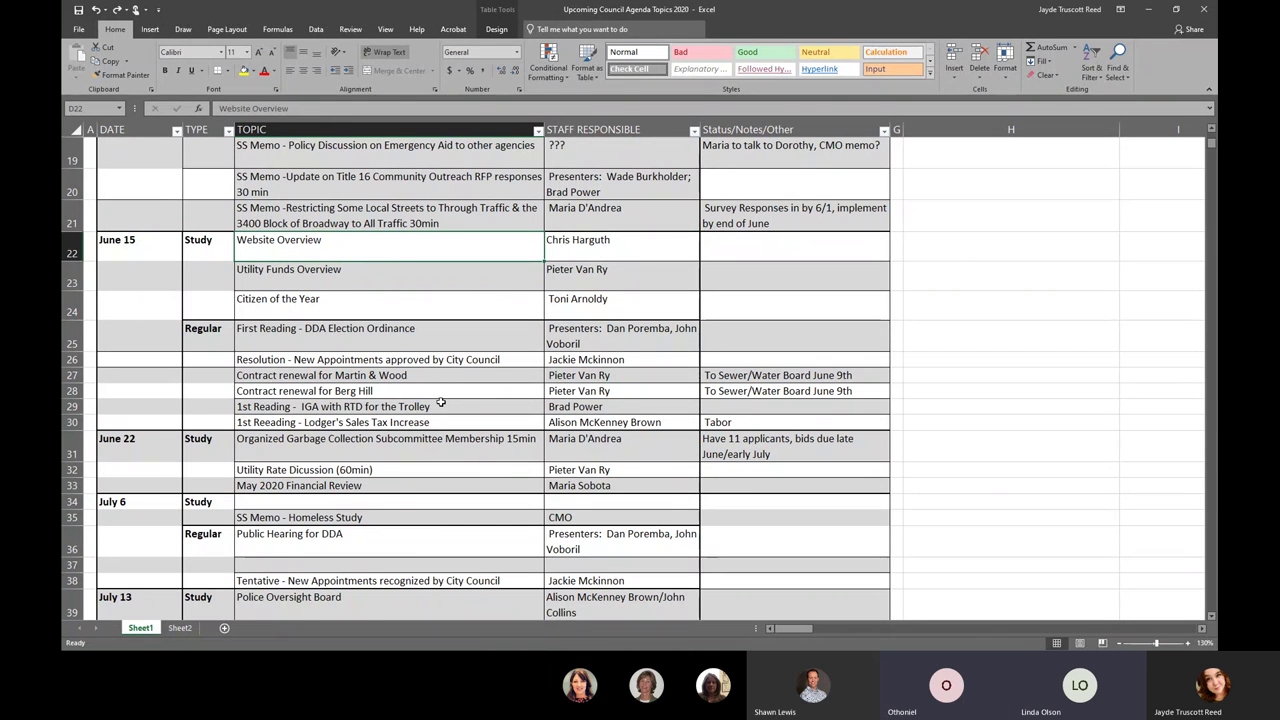
left_click(550, 390)
left_click_drag(550, 390, 250, 391)
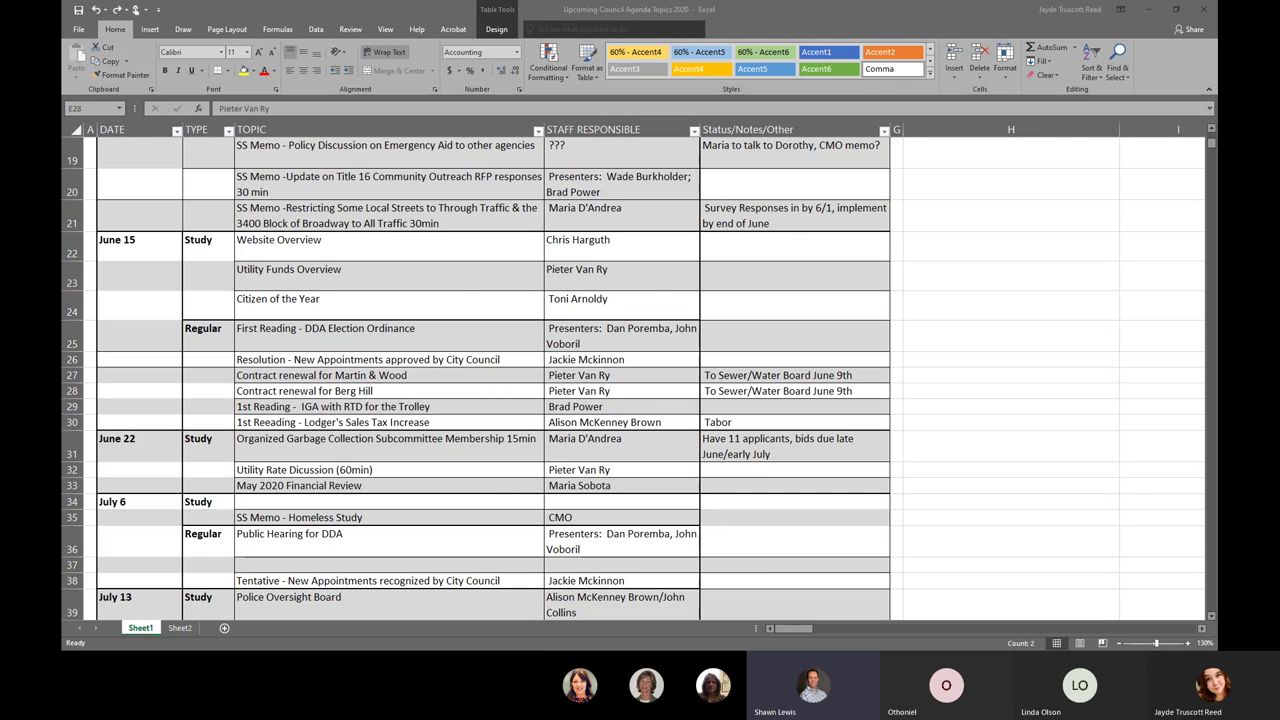
left_click(339, 258)
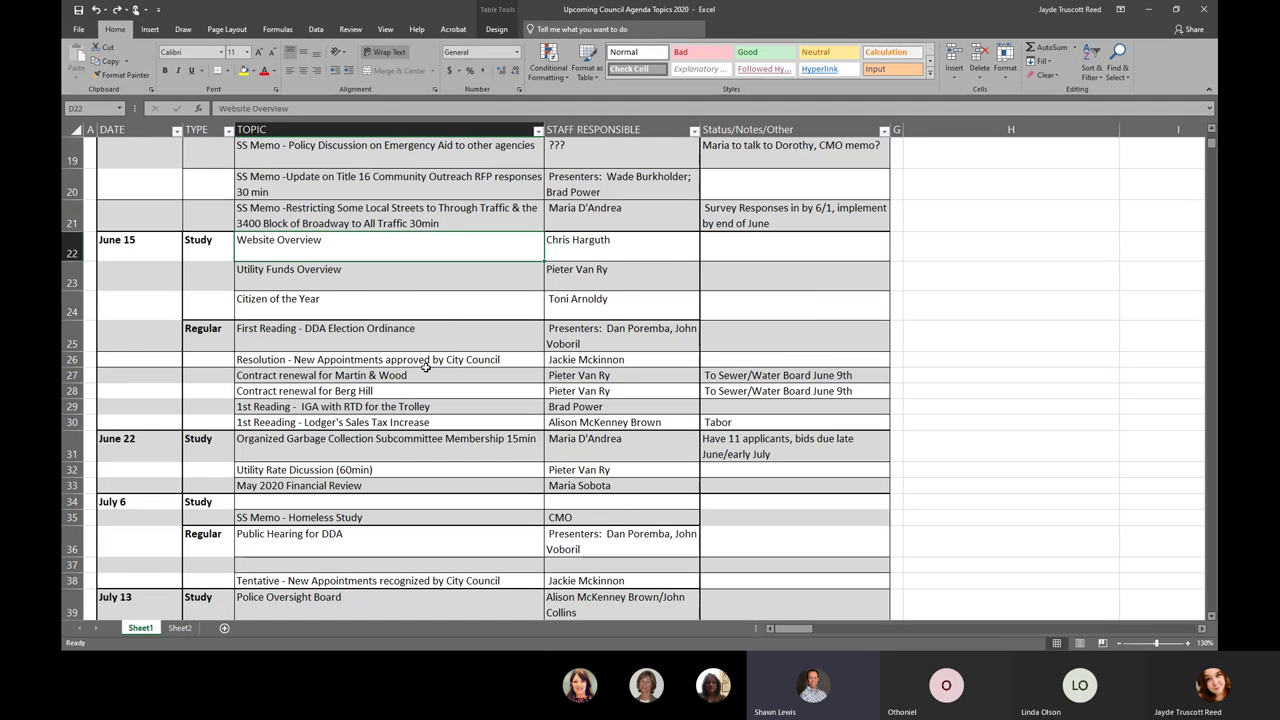
scroll(430, 360, "down", 1)
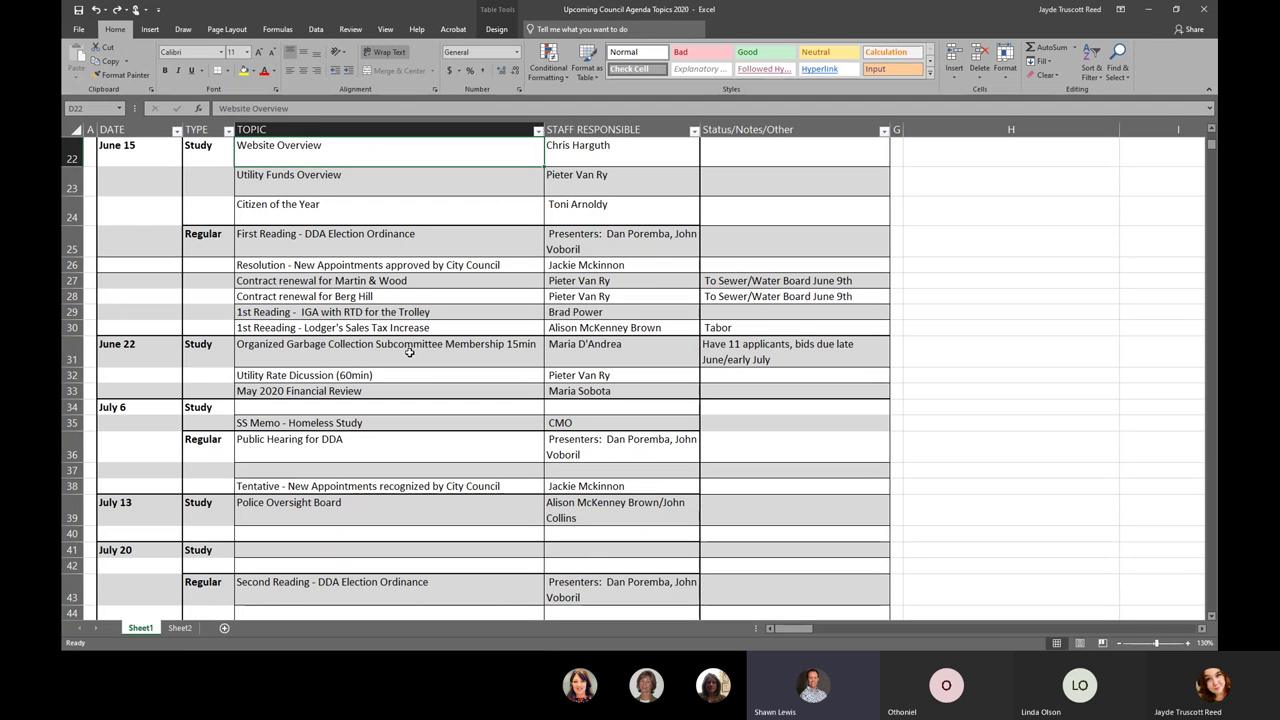
- Correct 'Reeading' to 'Reading' in the D30 Lodger's Sales Tax Increase topic
double_click(265, 328)
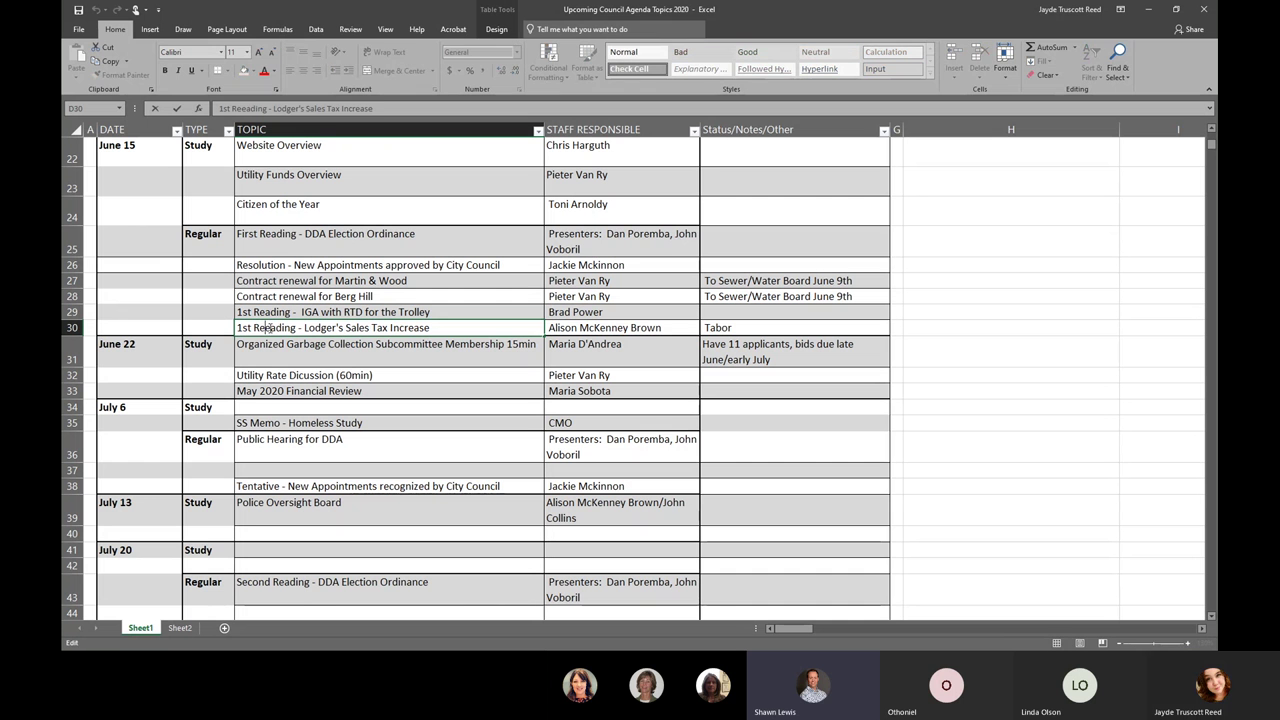
key("BackSpace")
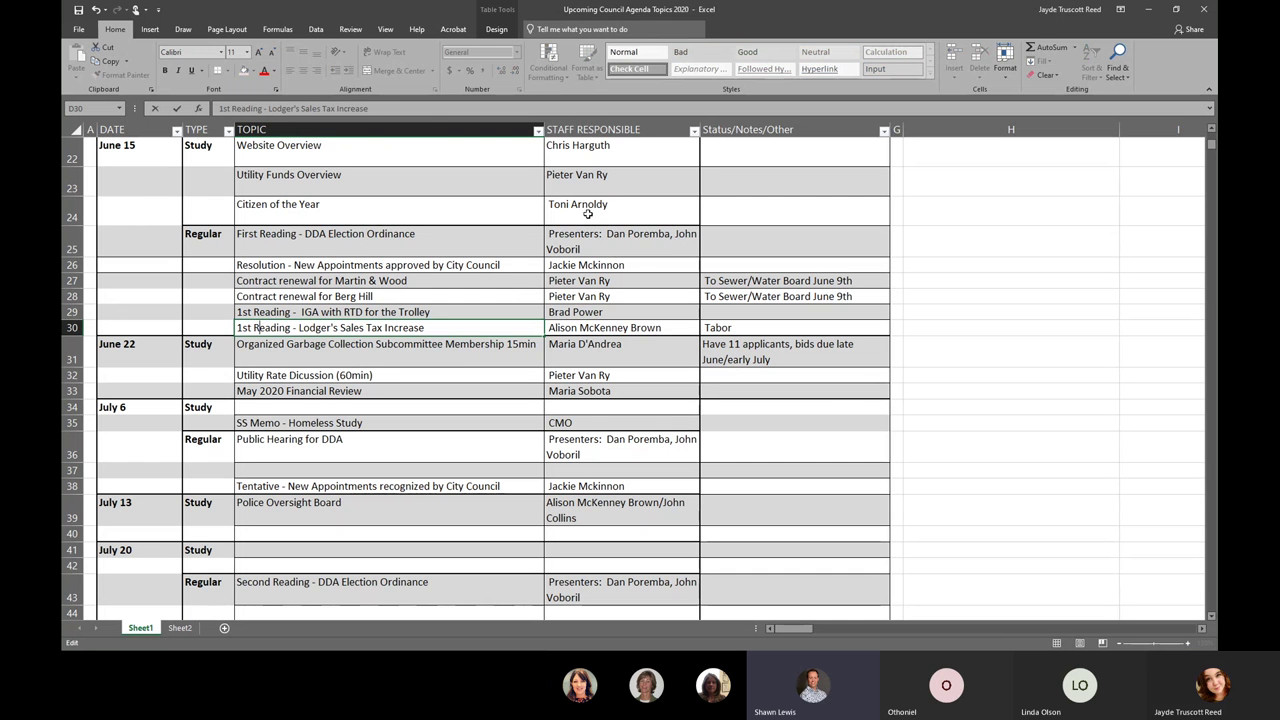
left_click(347, 355)
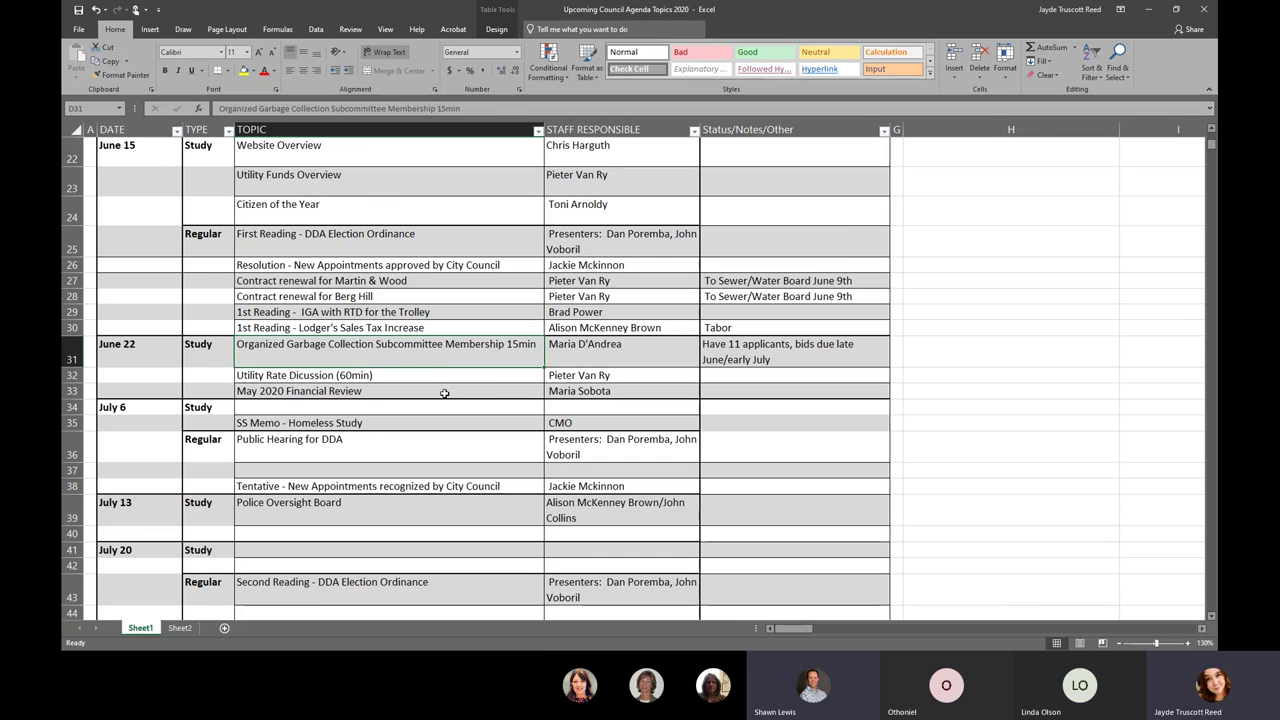
scroll(444, 393, "down", 1)
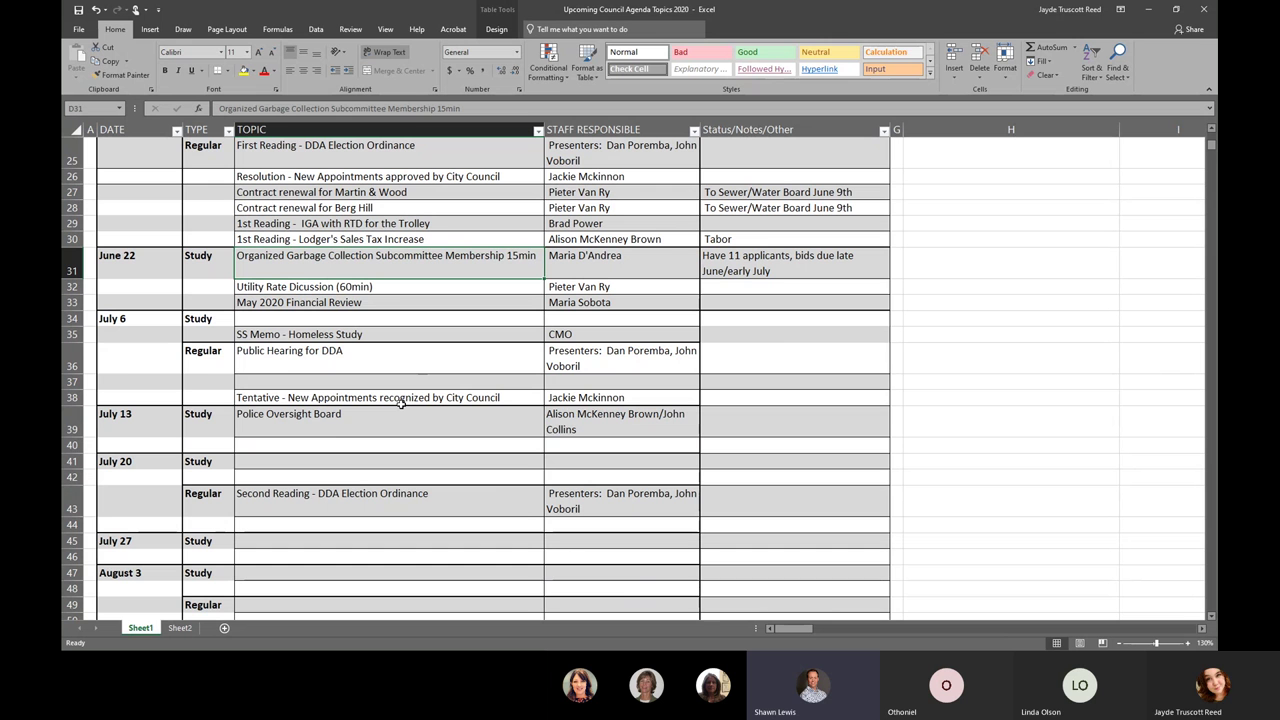
scroll(296, 256, "up", 1)
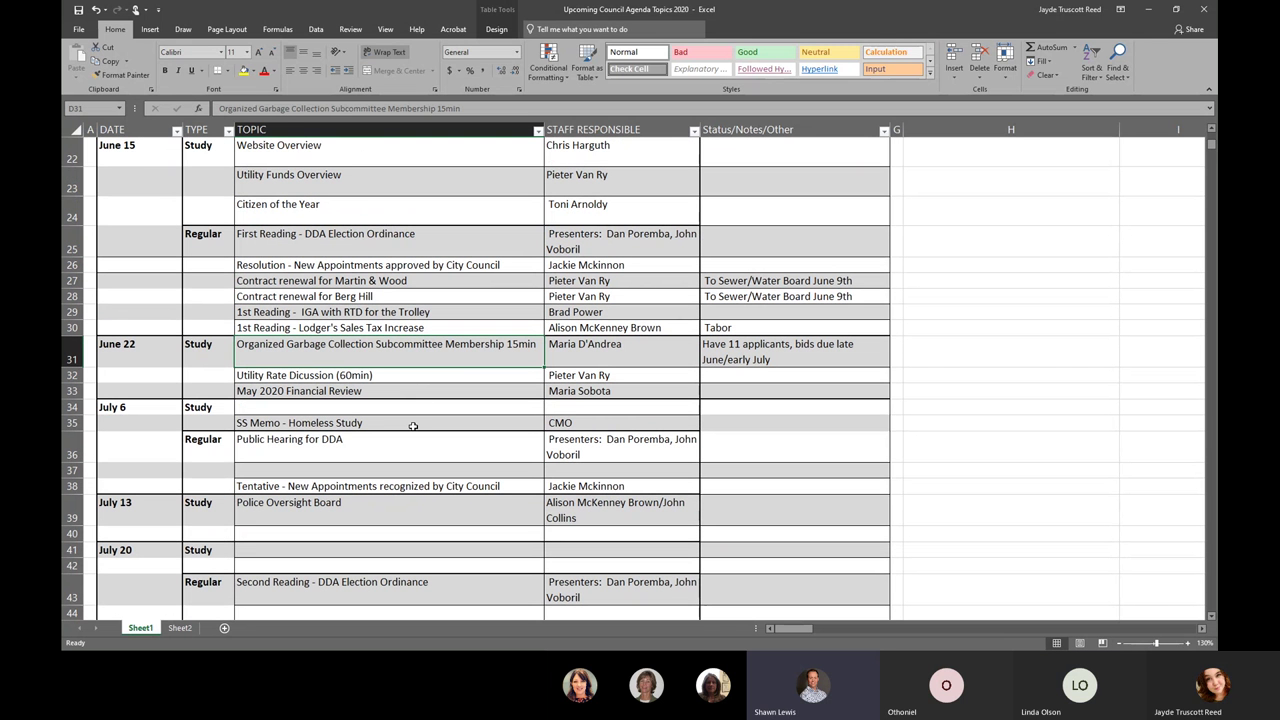
scroll(413, 426, "down", 1)
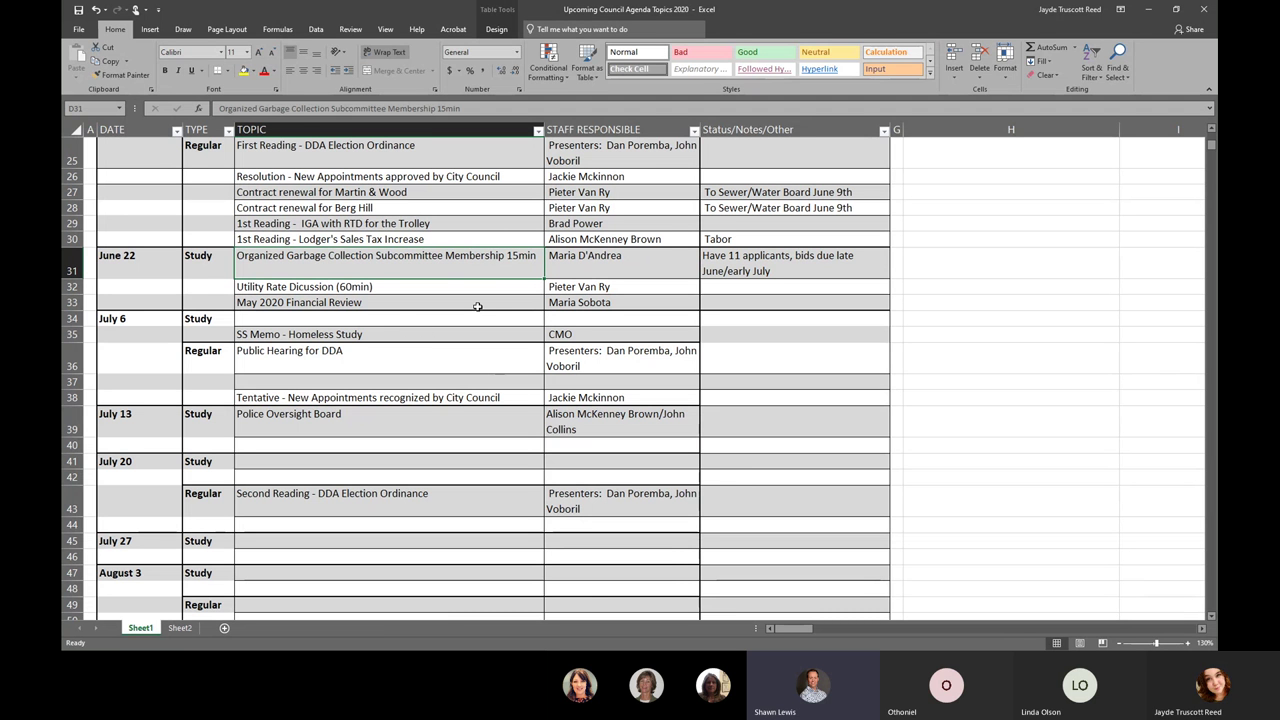
left_click(476, 306)
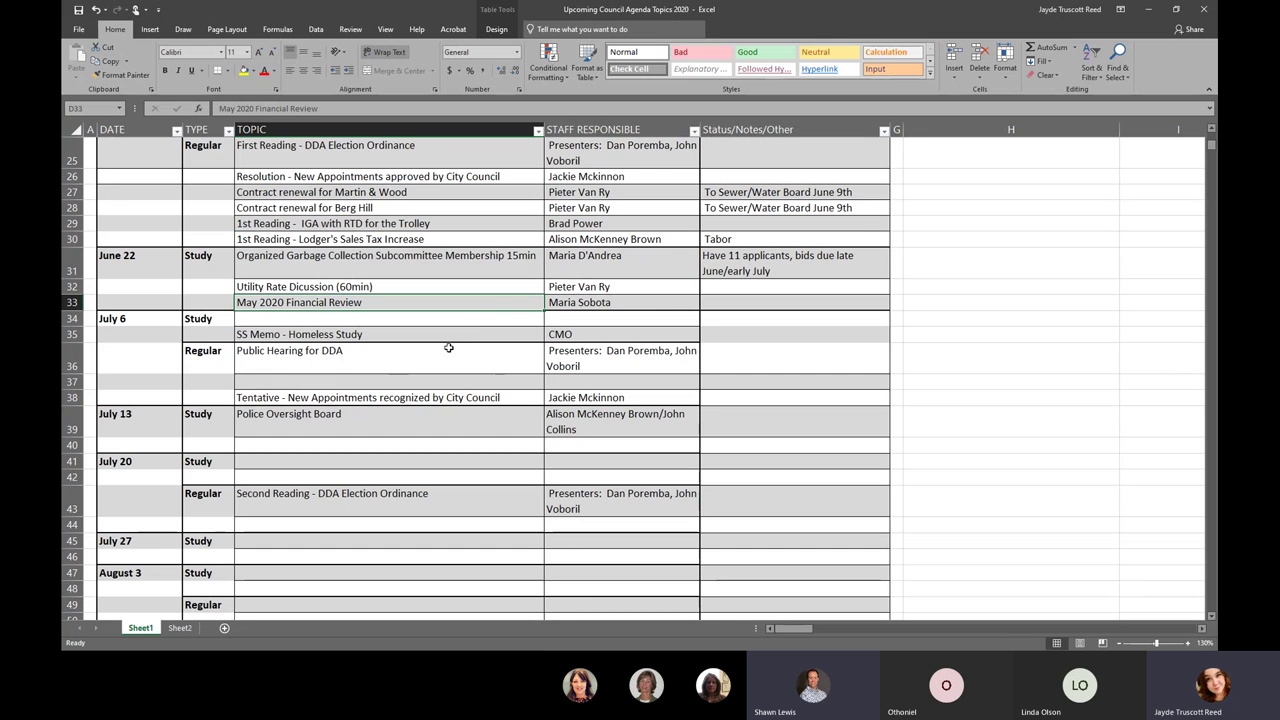
scroll(446, 354, "down", 1)
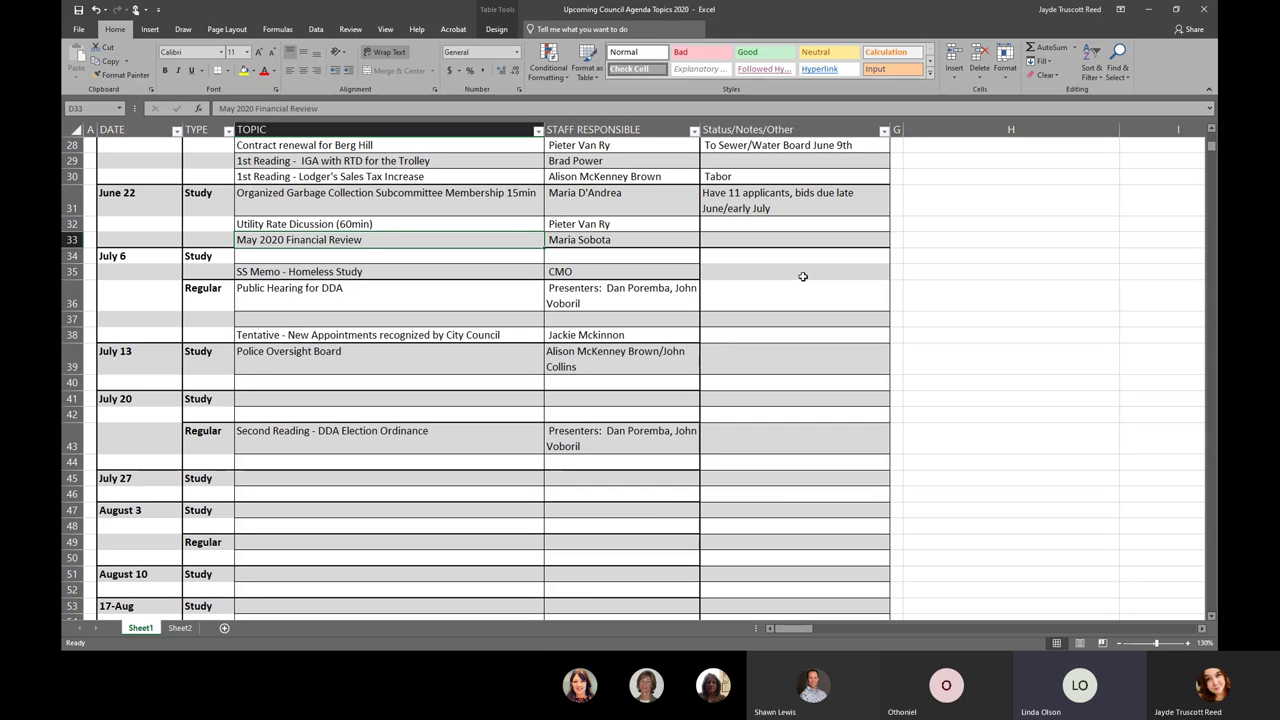
left_click(802, 276)
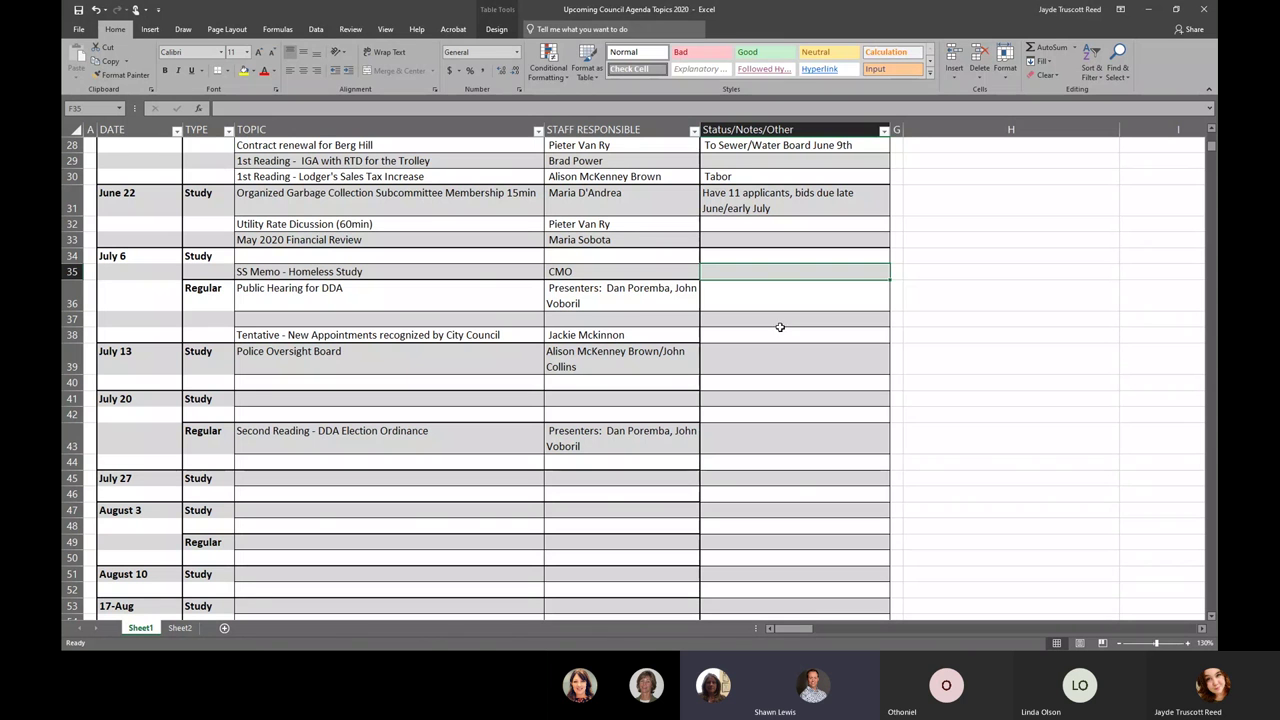
left_click(424, 296)
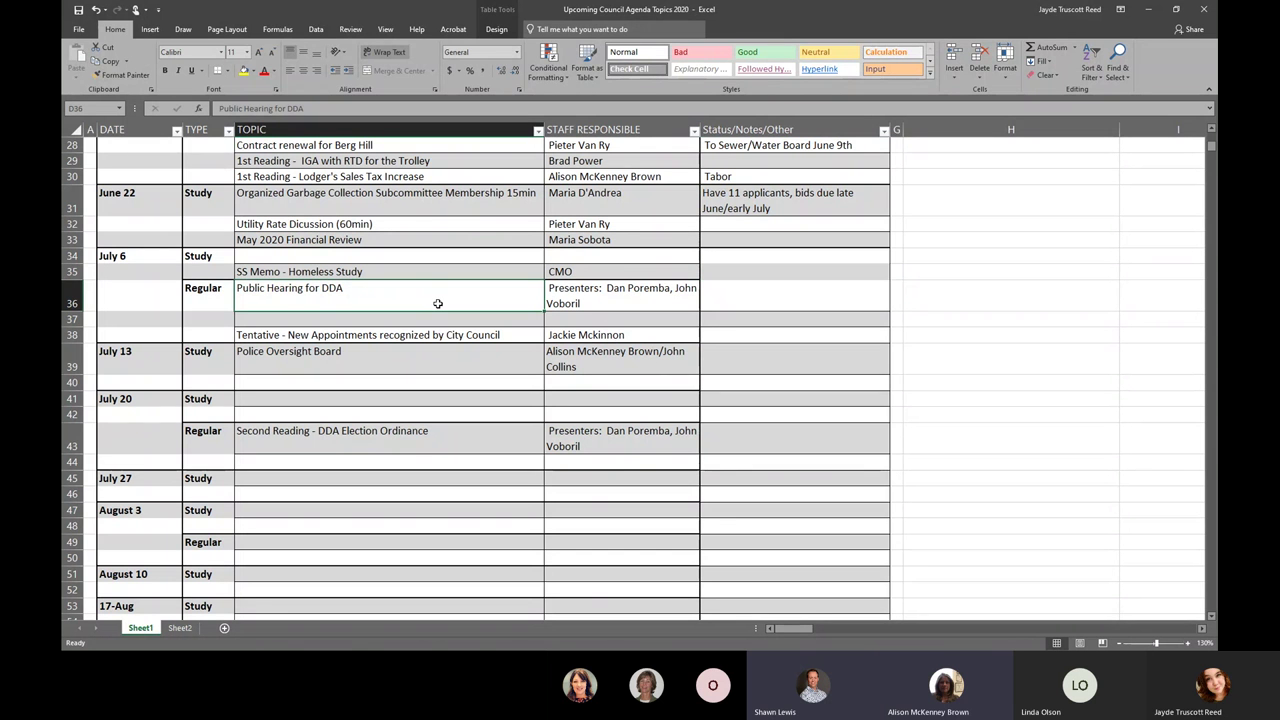
double_click(438, 304)
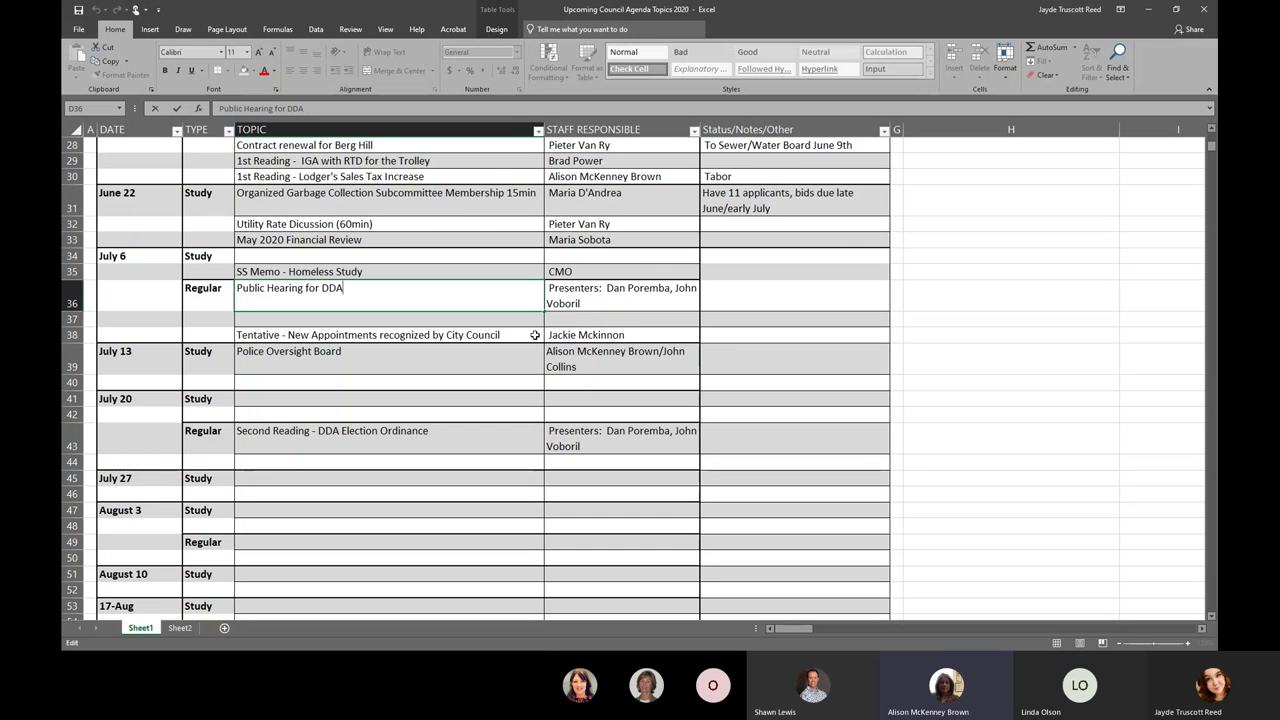
scroll(540, 336, "up", 1)
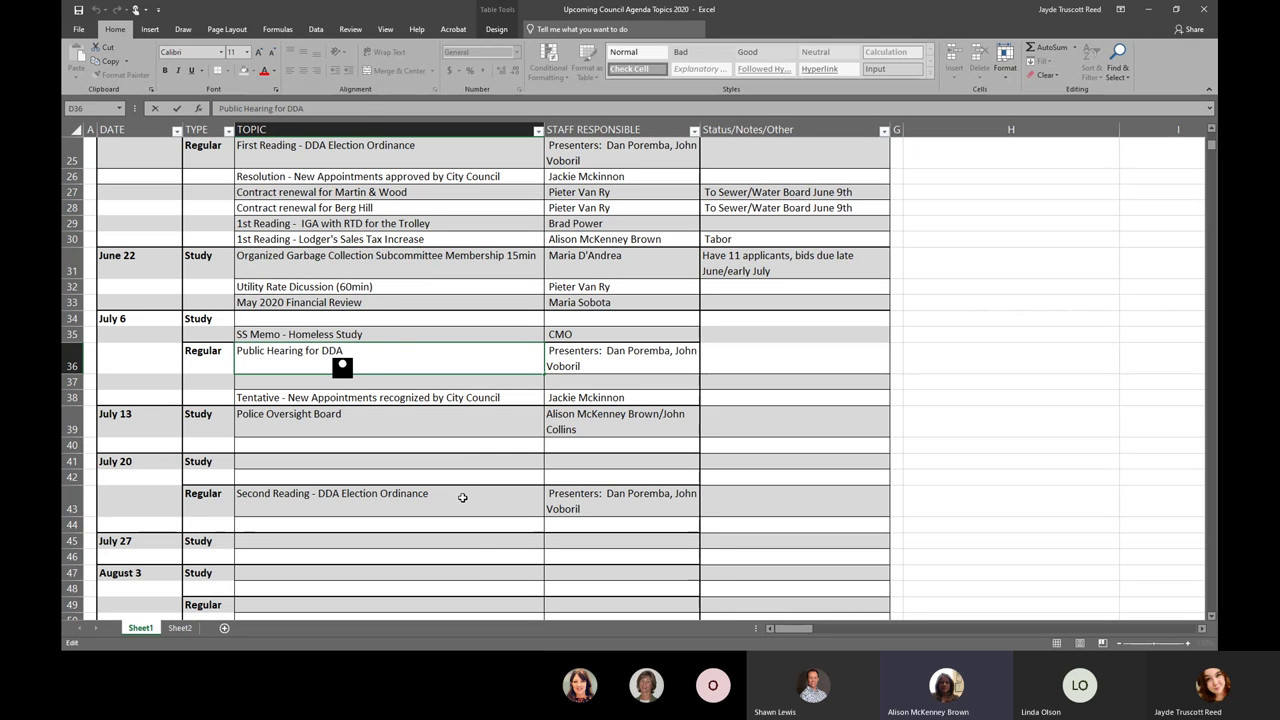
- Move 'Second Reading - DDA Election Ordinance' from row 43 into D36 and clear the July 20 presenters cell
left_click(462, 497)
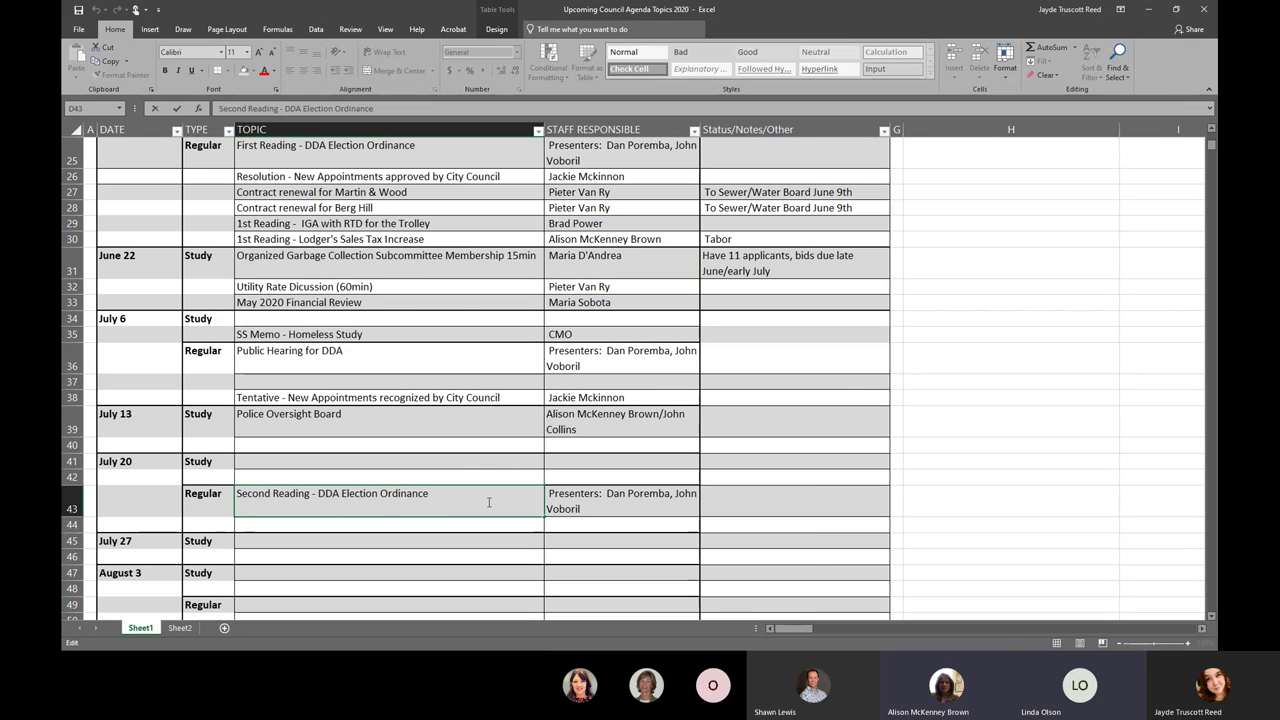
left_click_drag(489, 502, 198, 495)
key("ctrl+c")
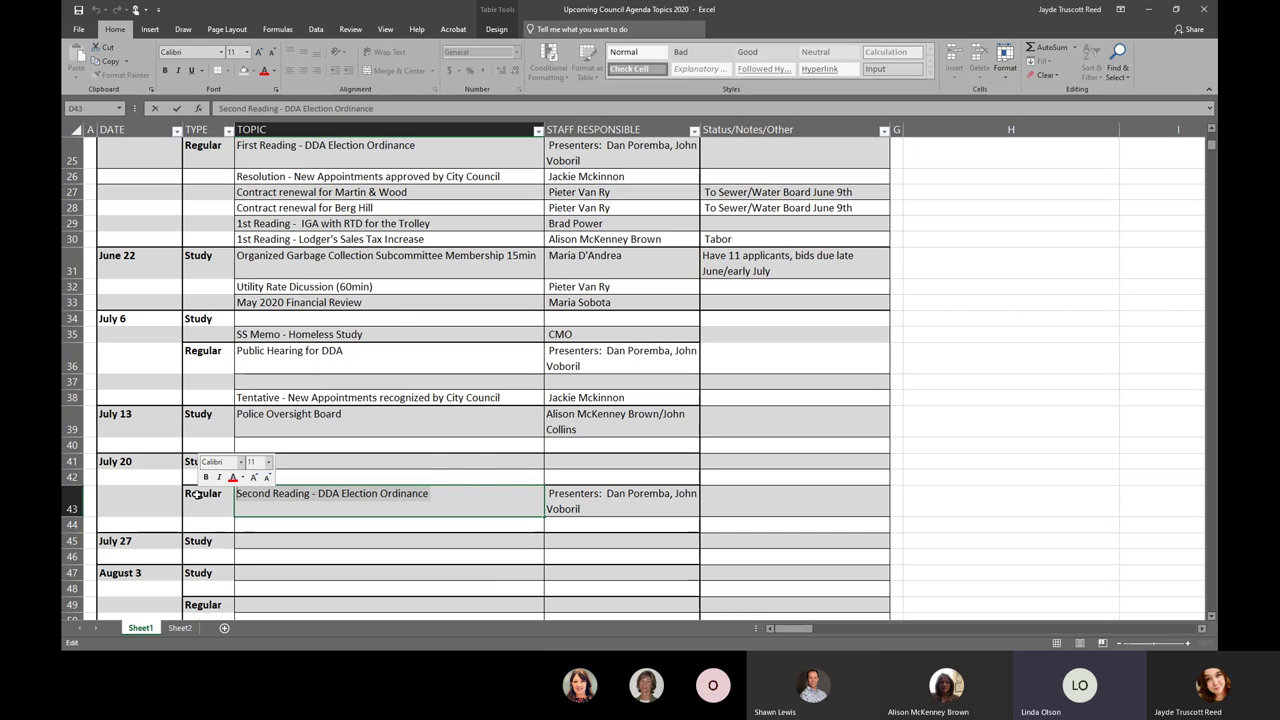
key("Delete")
left_click(409, 362)
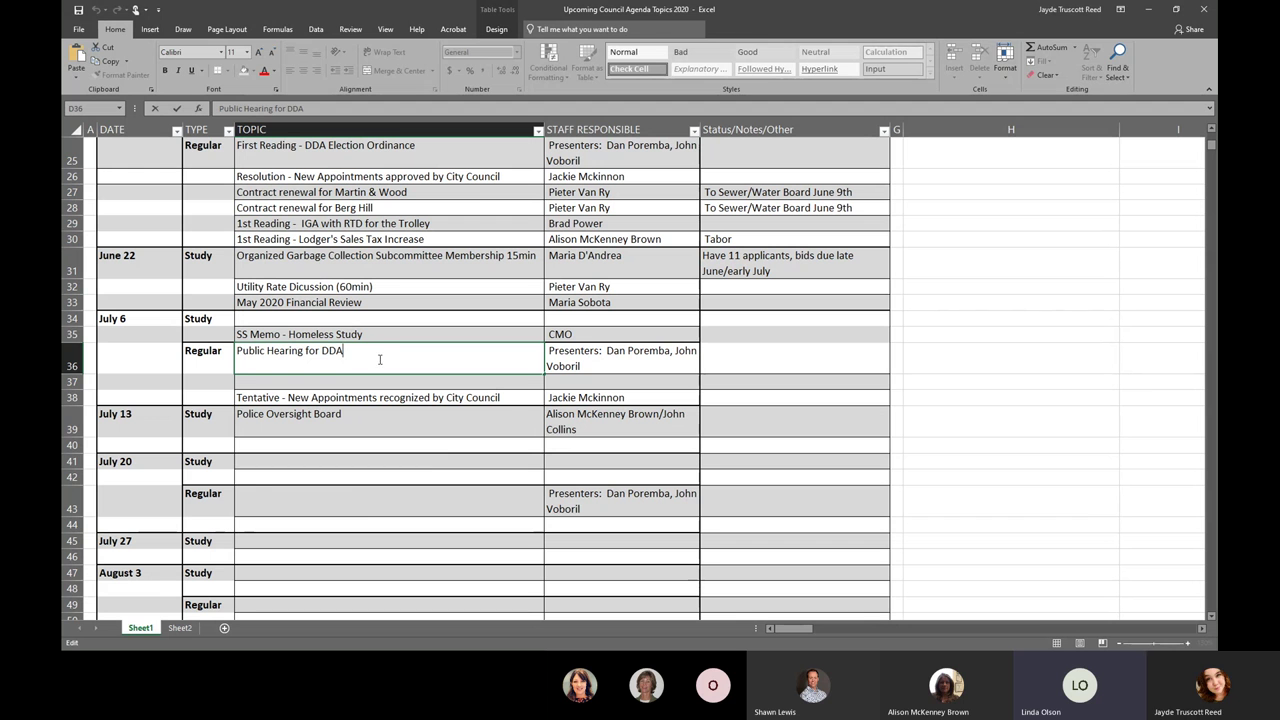
double_click(378, 356)
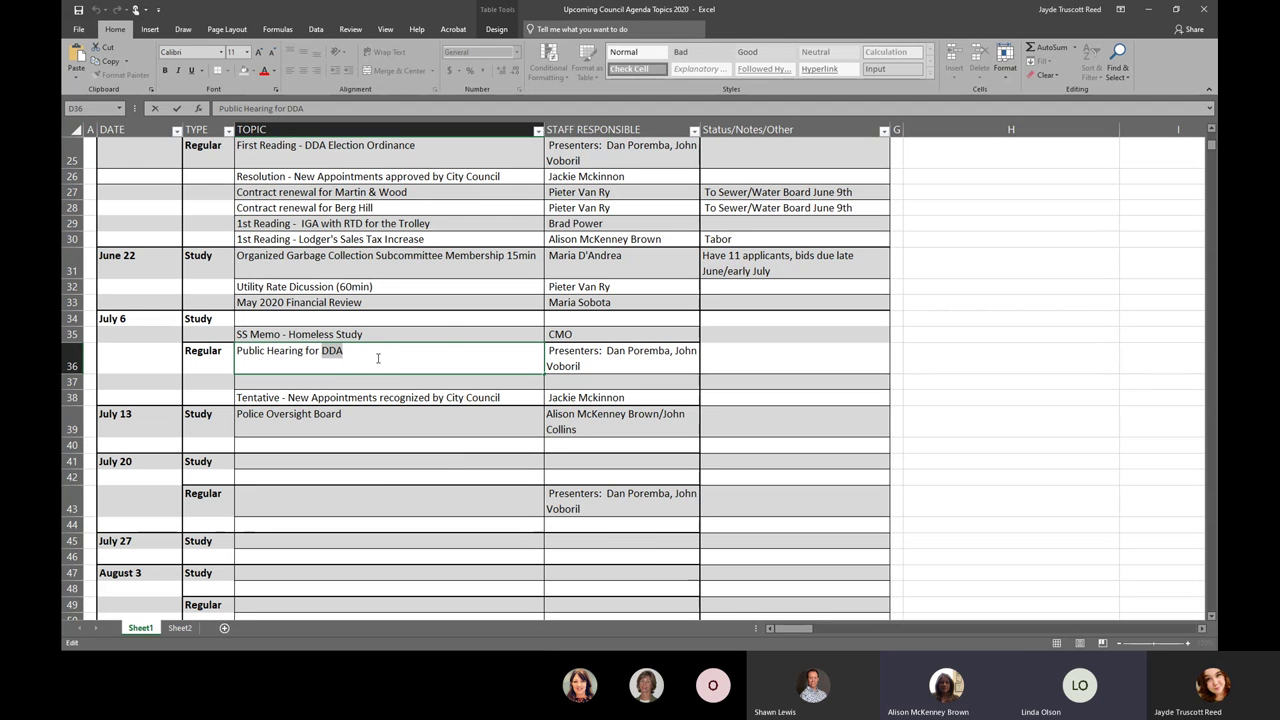
triple_click(378, 356)
key("ctrl+v")
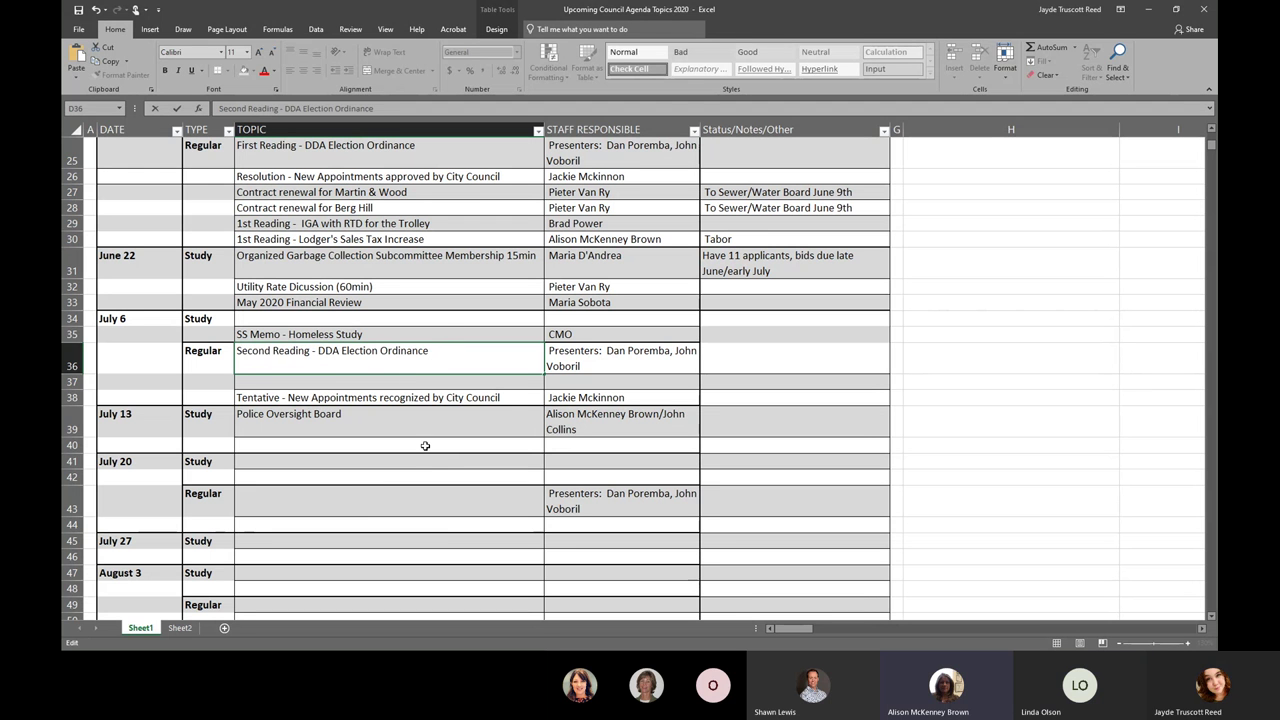
left_click(658, 513)
key("Delete")
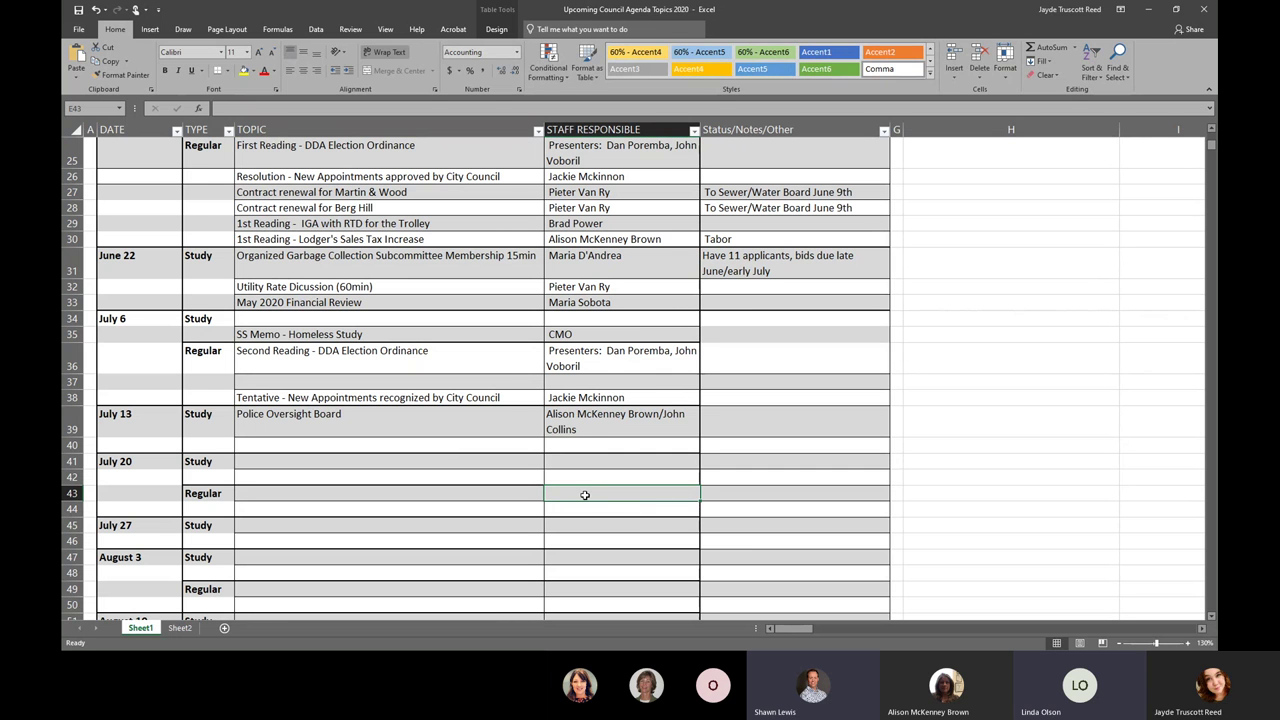
scroll(585, 495, "down", 1)
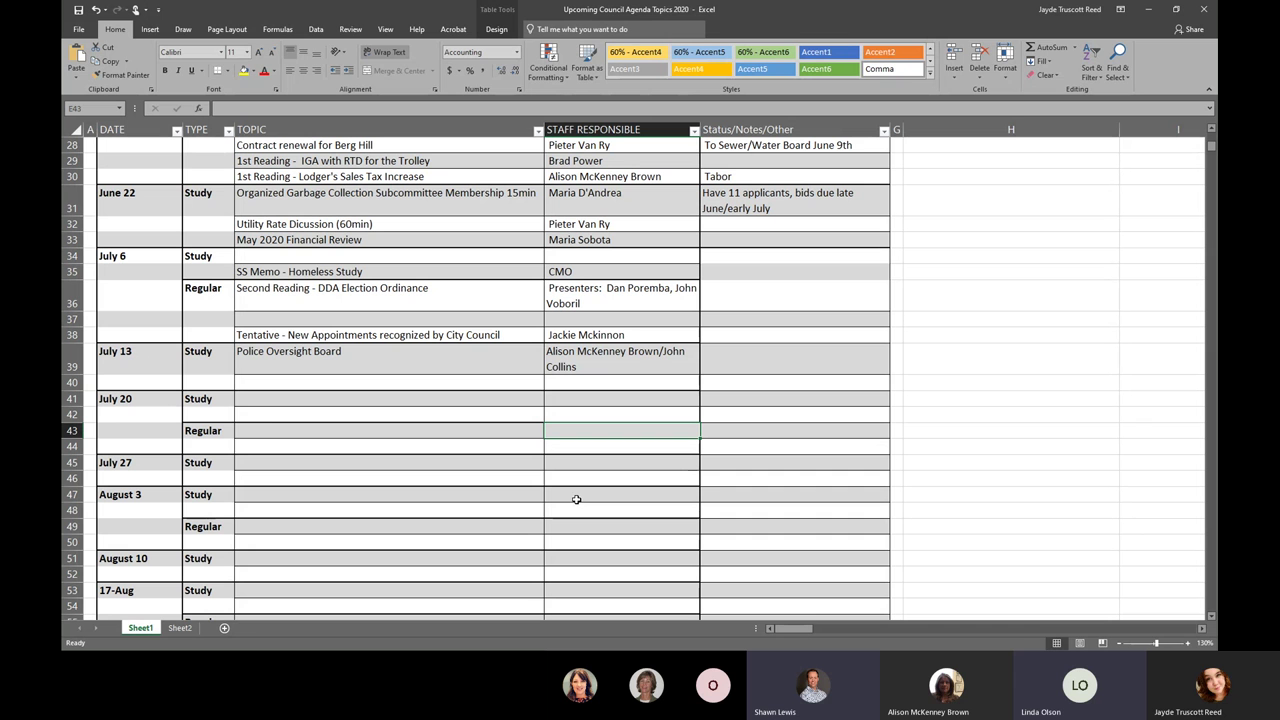
- Delete the first staff name and slash from the Police Oversight Board entry in E39
left_click(640, 363)
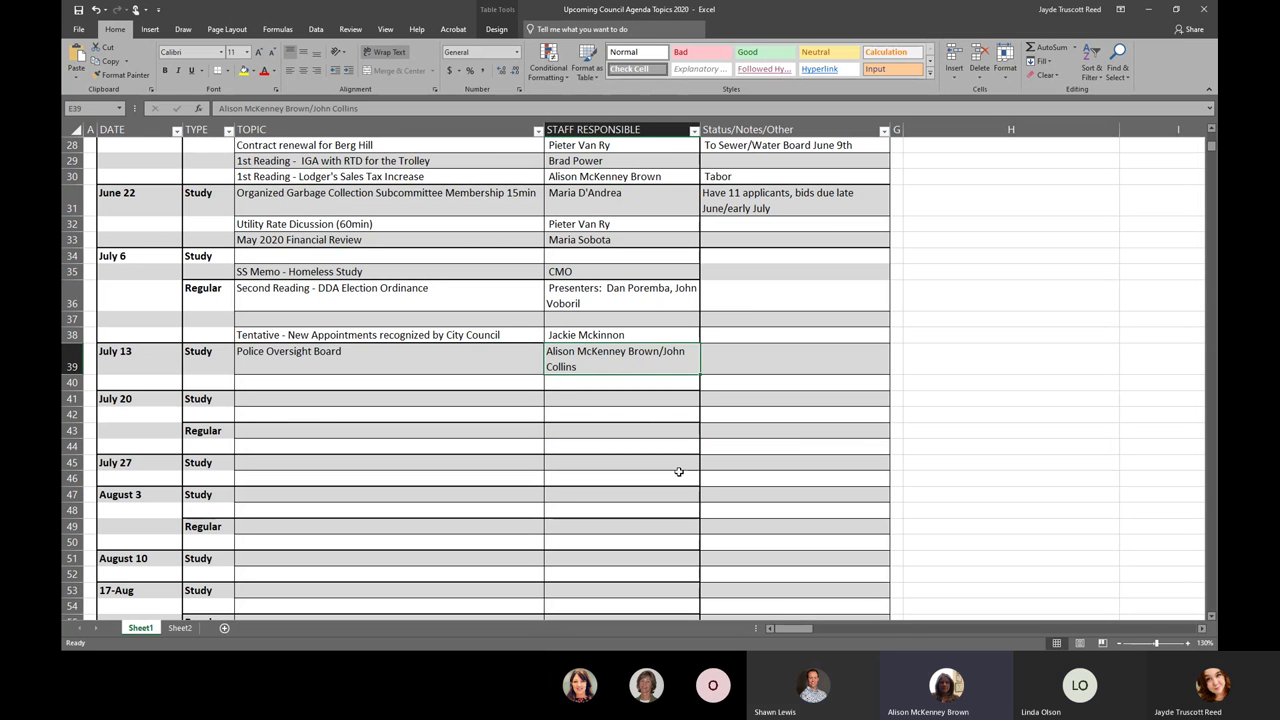
double_click(660, 353)
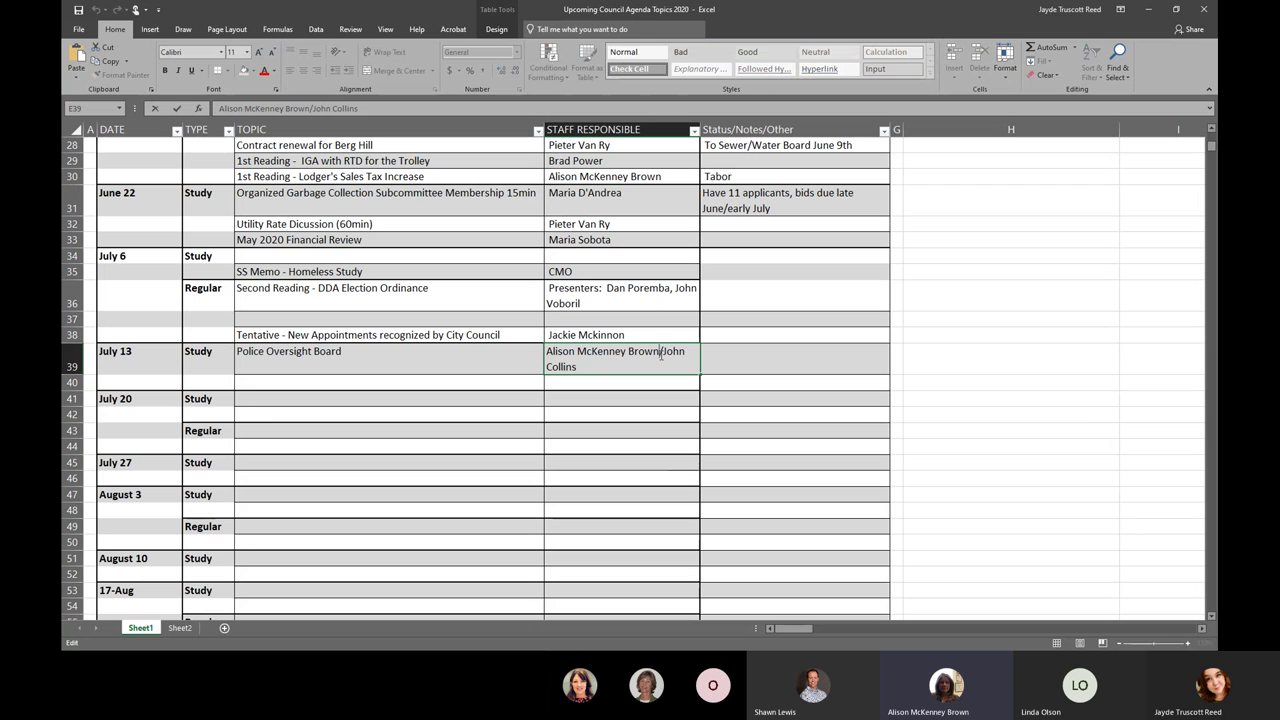
left_click_drag(660, 353, 496, 350)
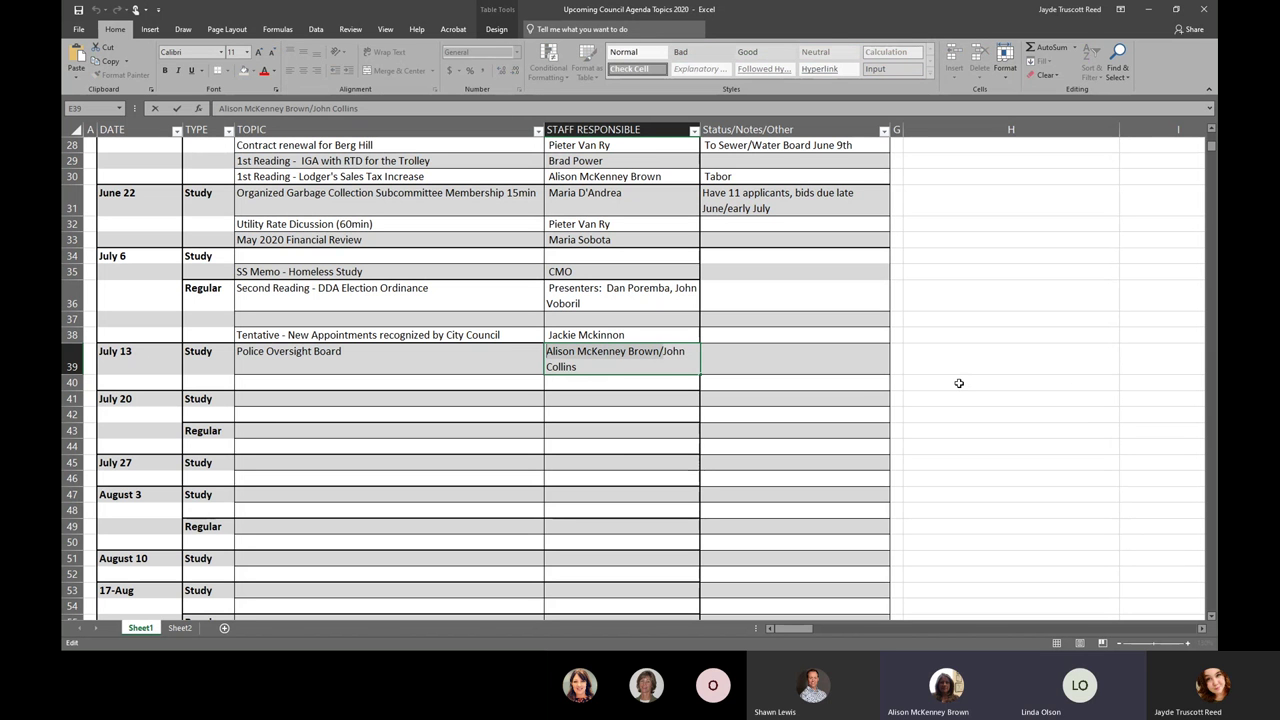
key("Delete")
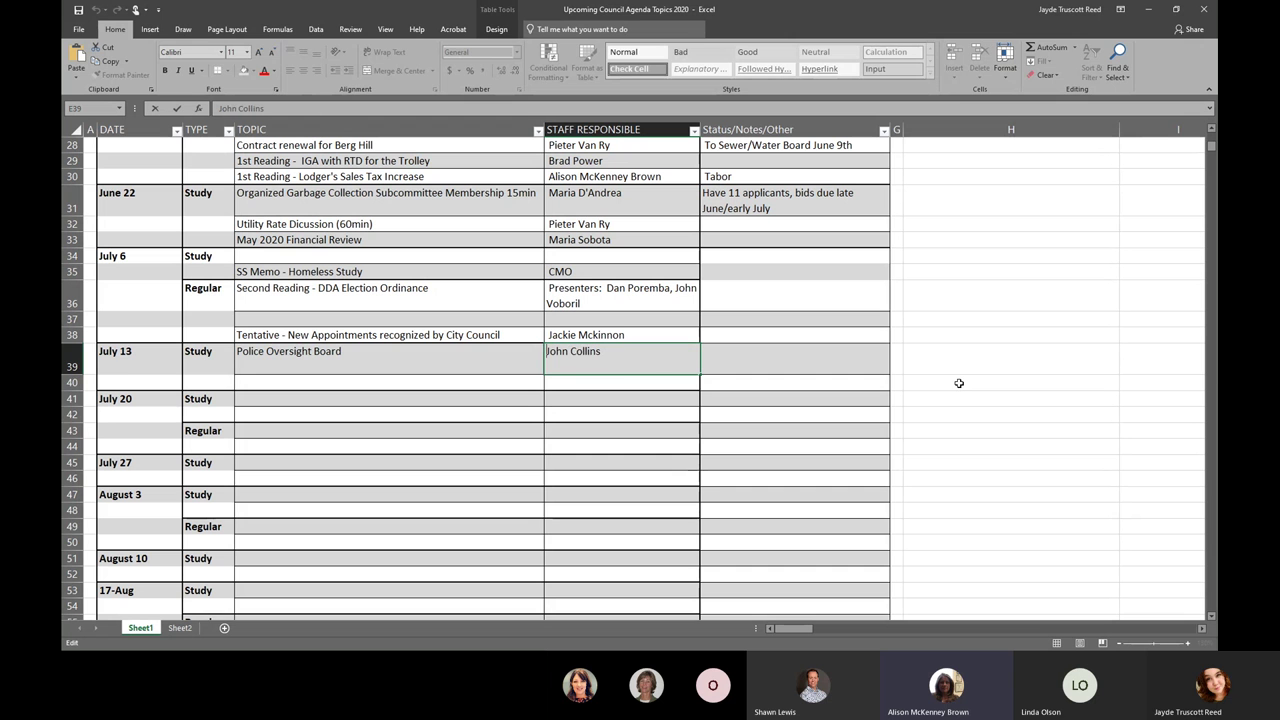
left_click(673, 399)
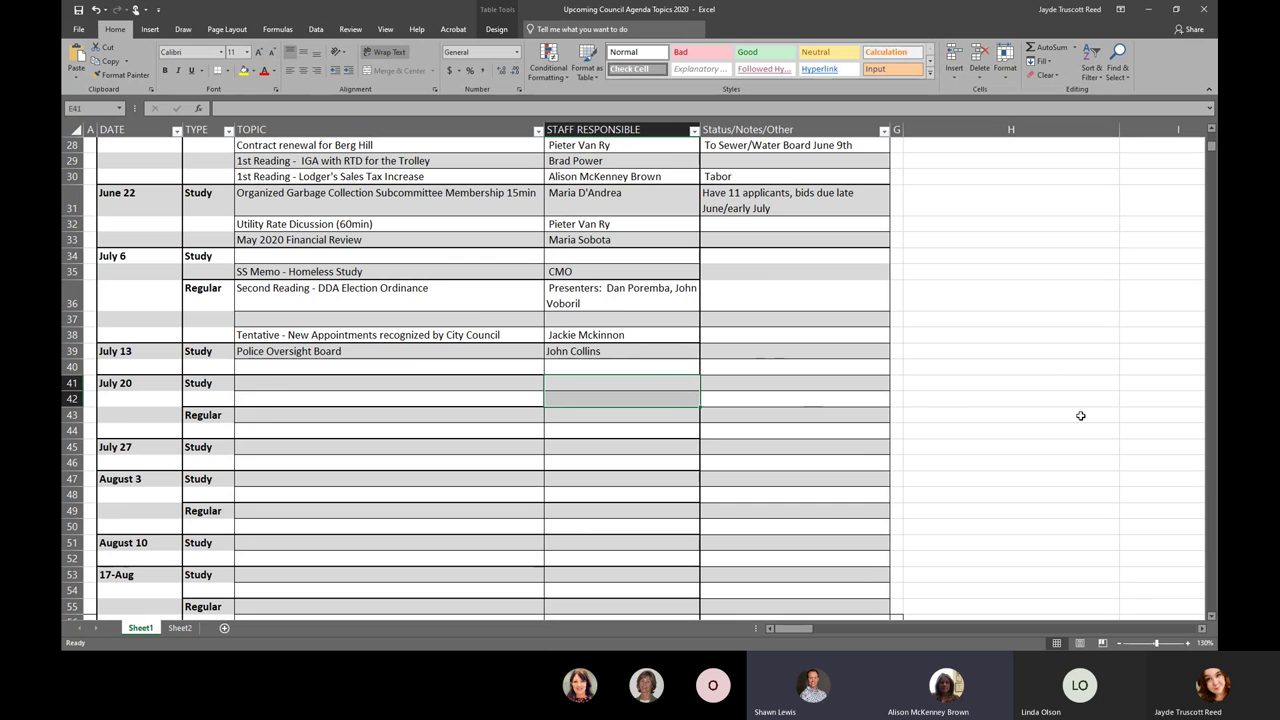
scroll(469, 321, "up", 1)
left_click(663, 239)
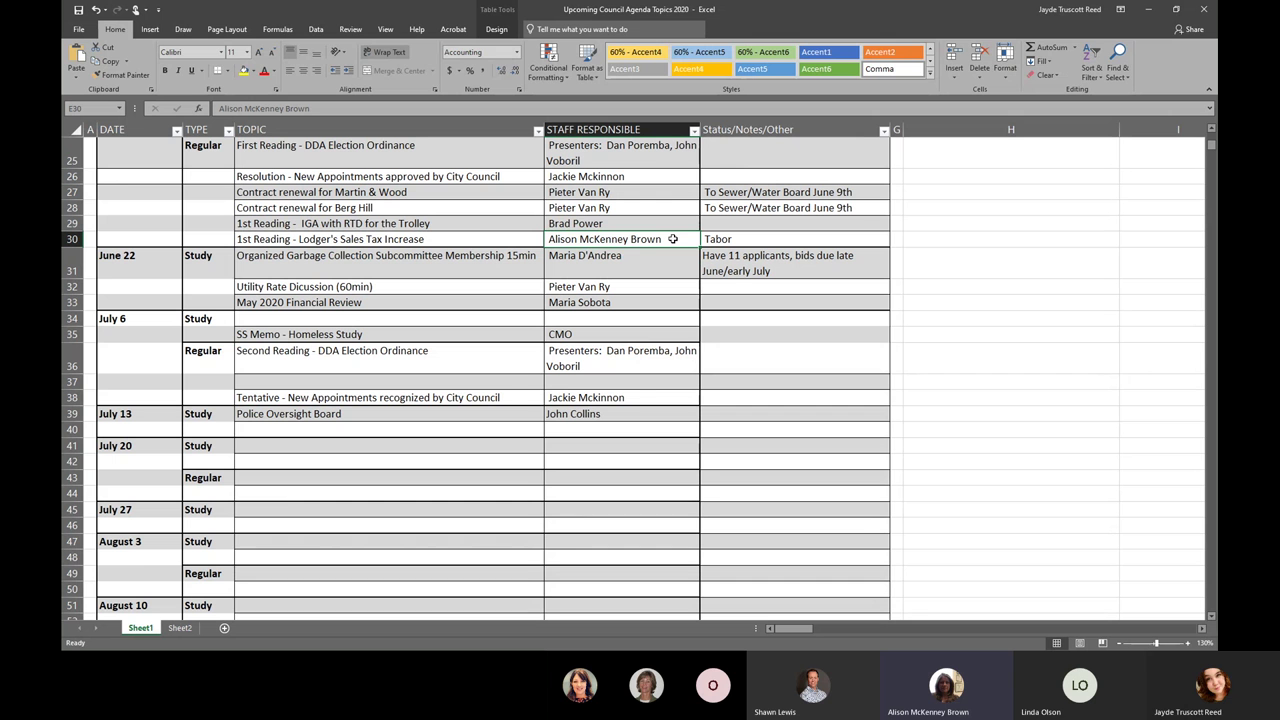
- Replace the staff name in E30 with the May 2020 Financial Review's staff member
double_click(660, 239)
left_click_drag(660, 239, 478, 231)
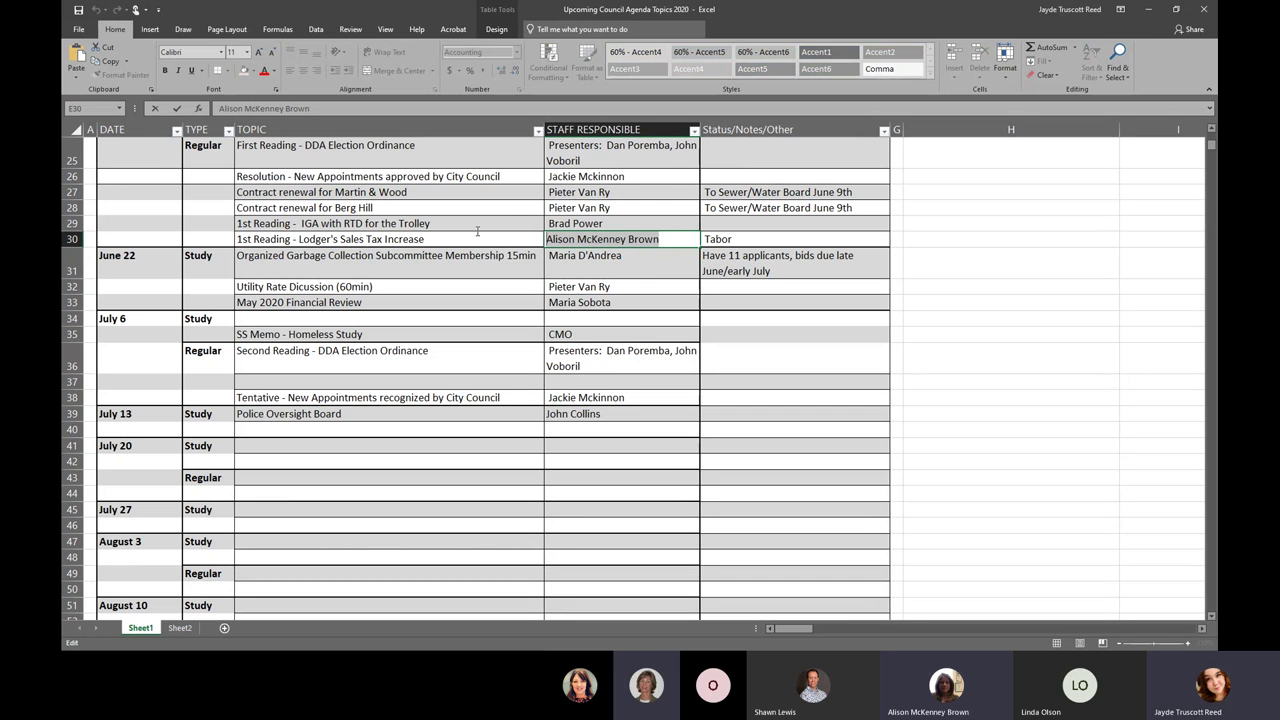
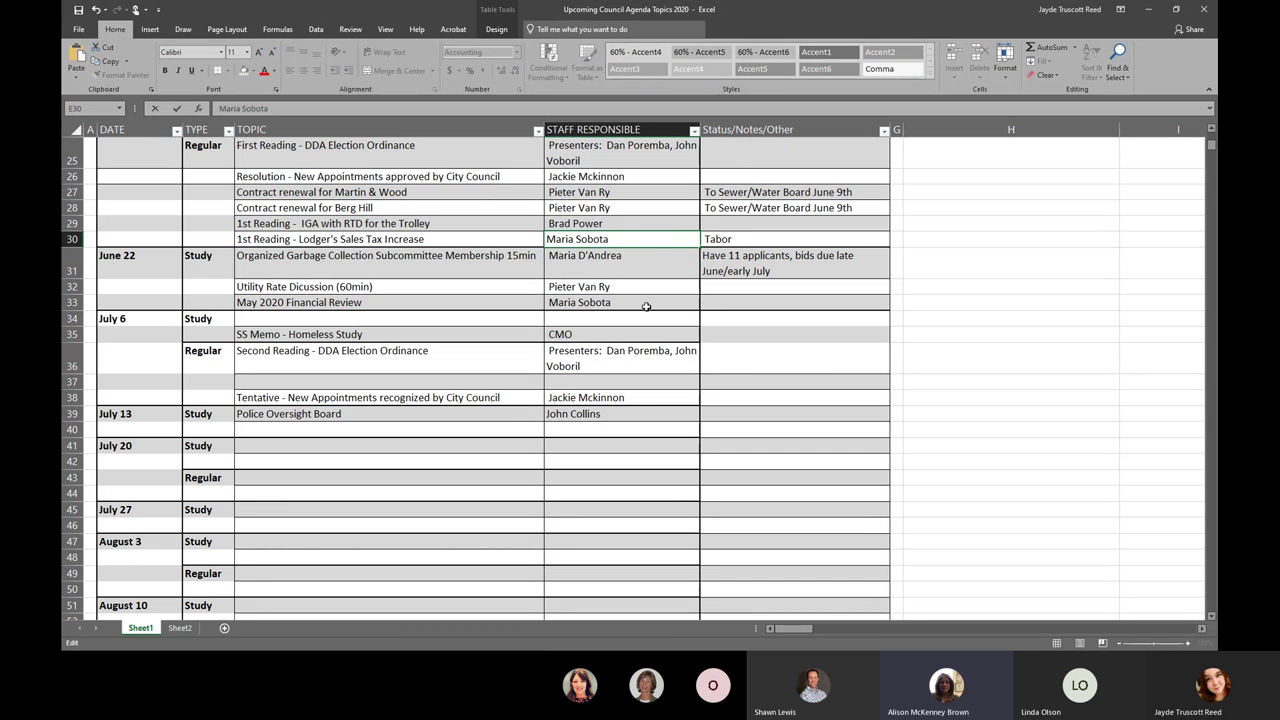
left_click(636, 358)
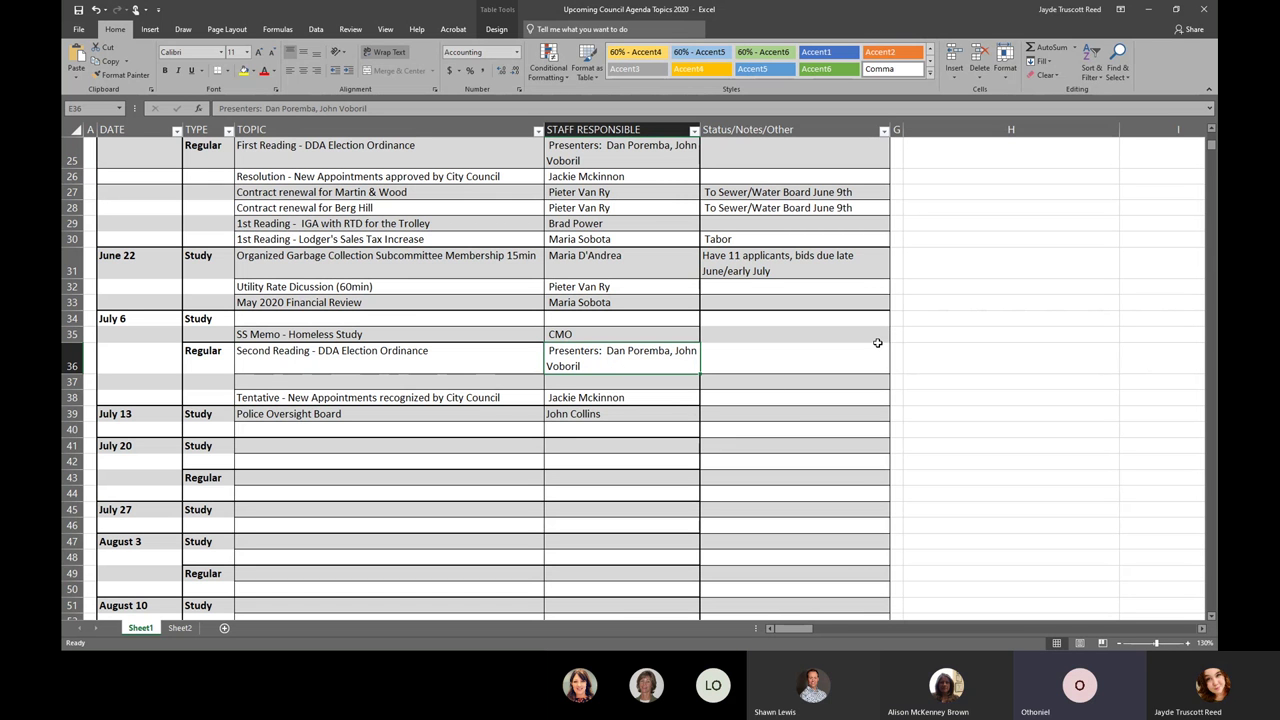
left_click(815, 355)
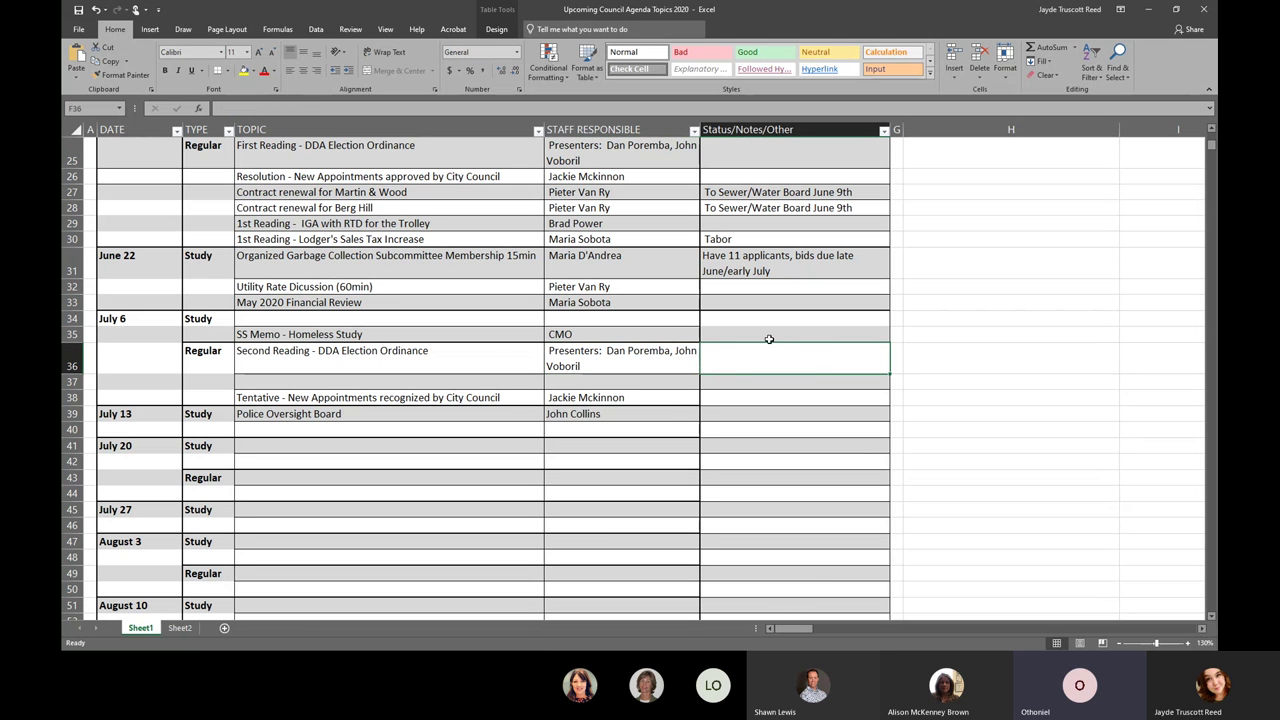
double_click(424, 416)
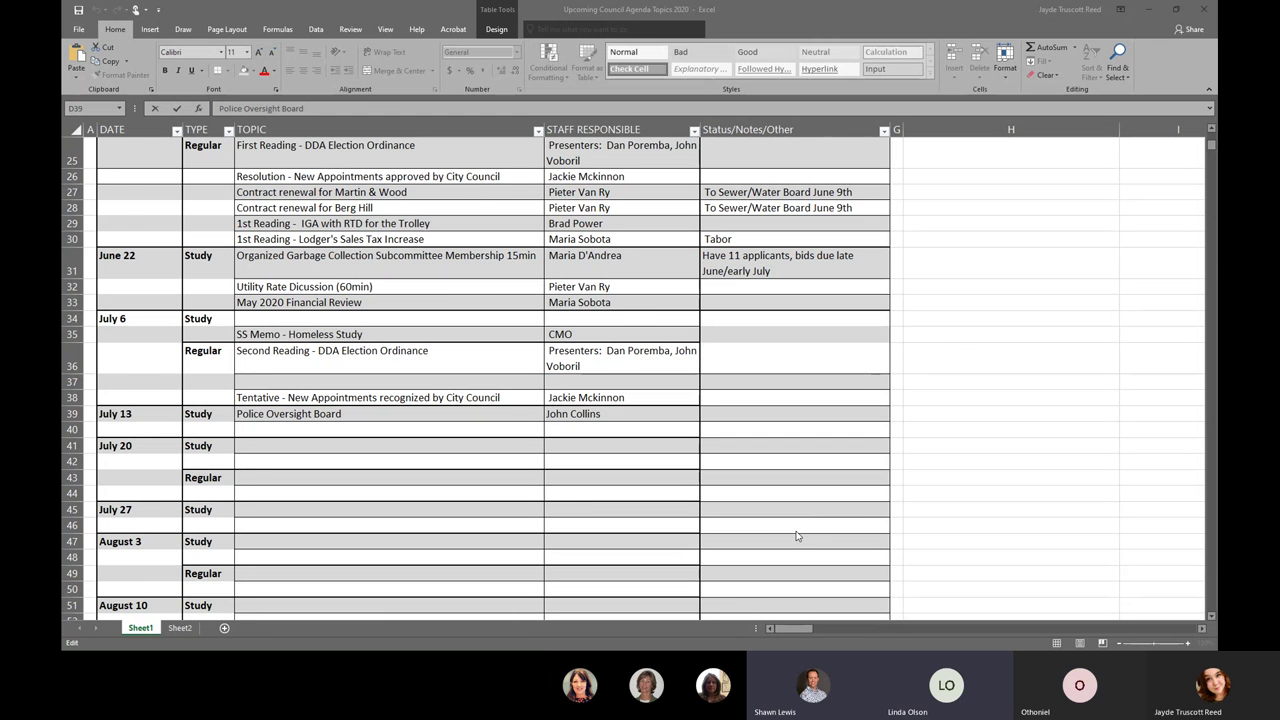
scroll(790, 530, "down", 3)
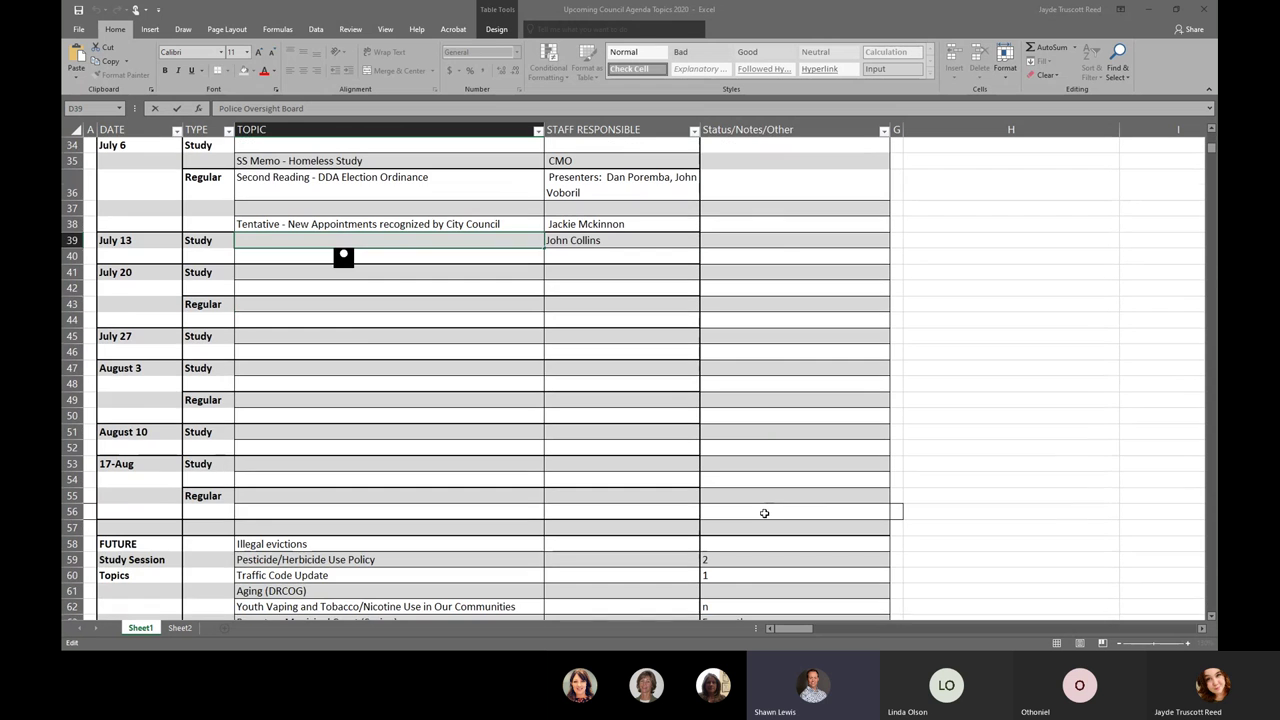
left_click(764, 442)
scroll(764, 442, "down", 4)
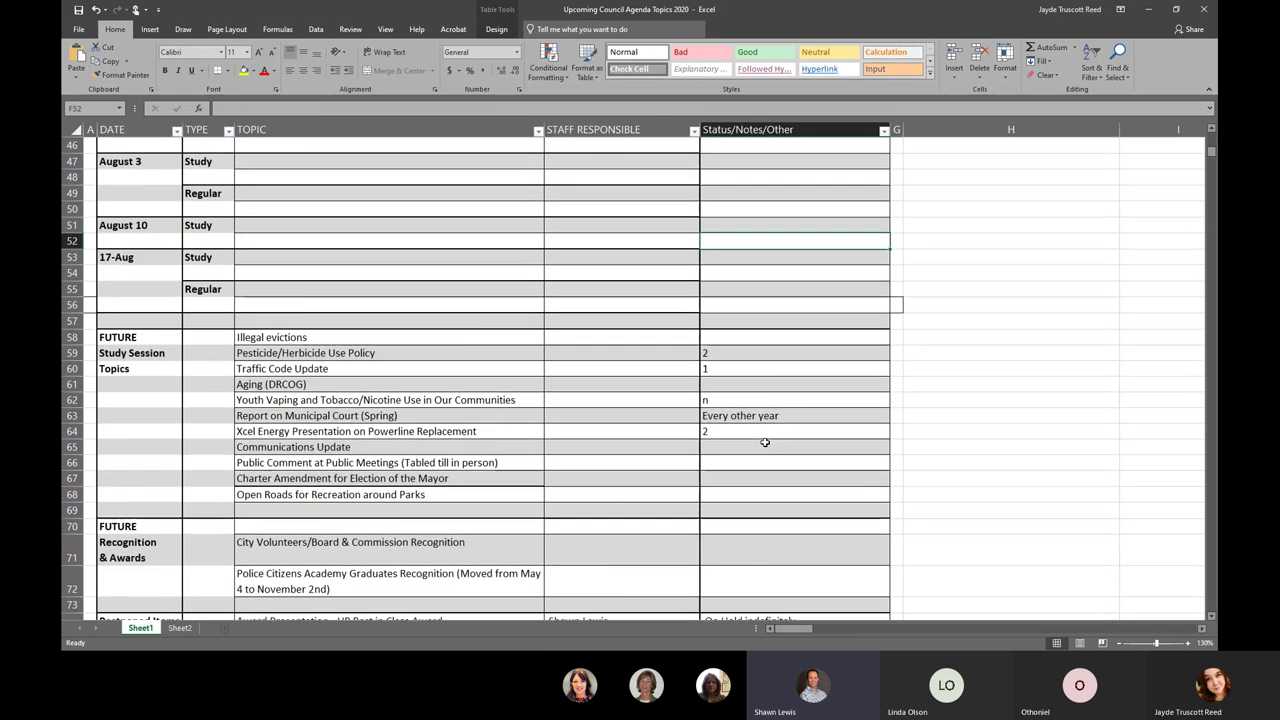
scroll(764, 442, "down", 4)
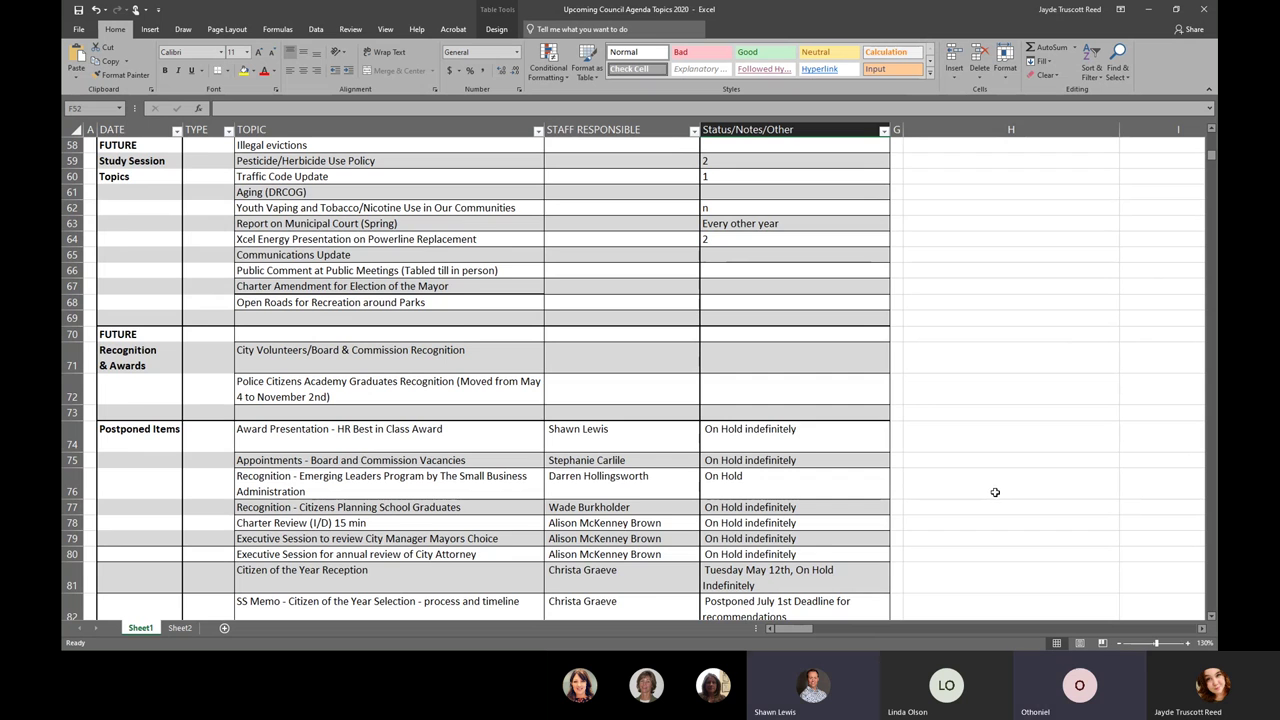
scroll(995, 492, "up", 1)
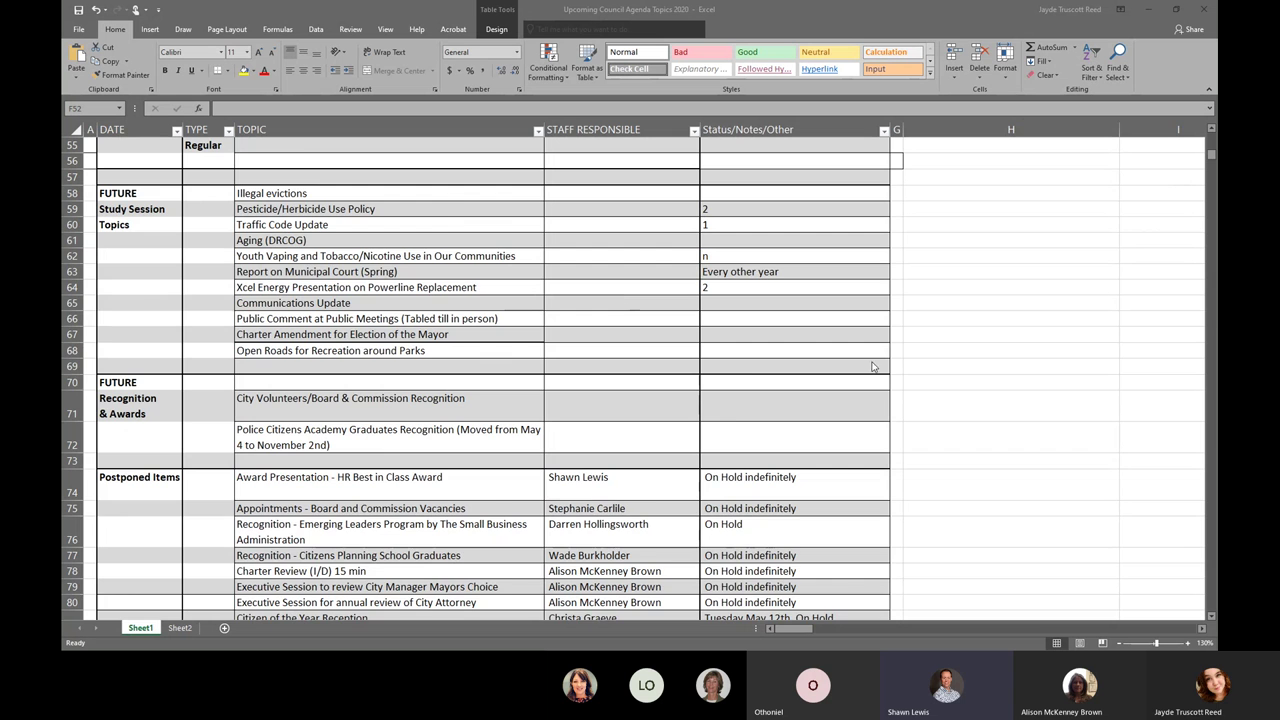
scroll(872, 367, "down", 2)
scroll(858, 414, "up", 2)
scroll(903, 379, "up", 1)
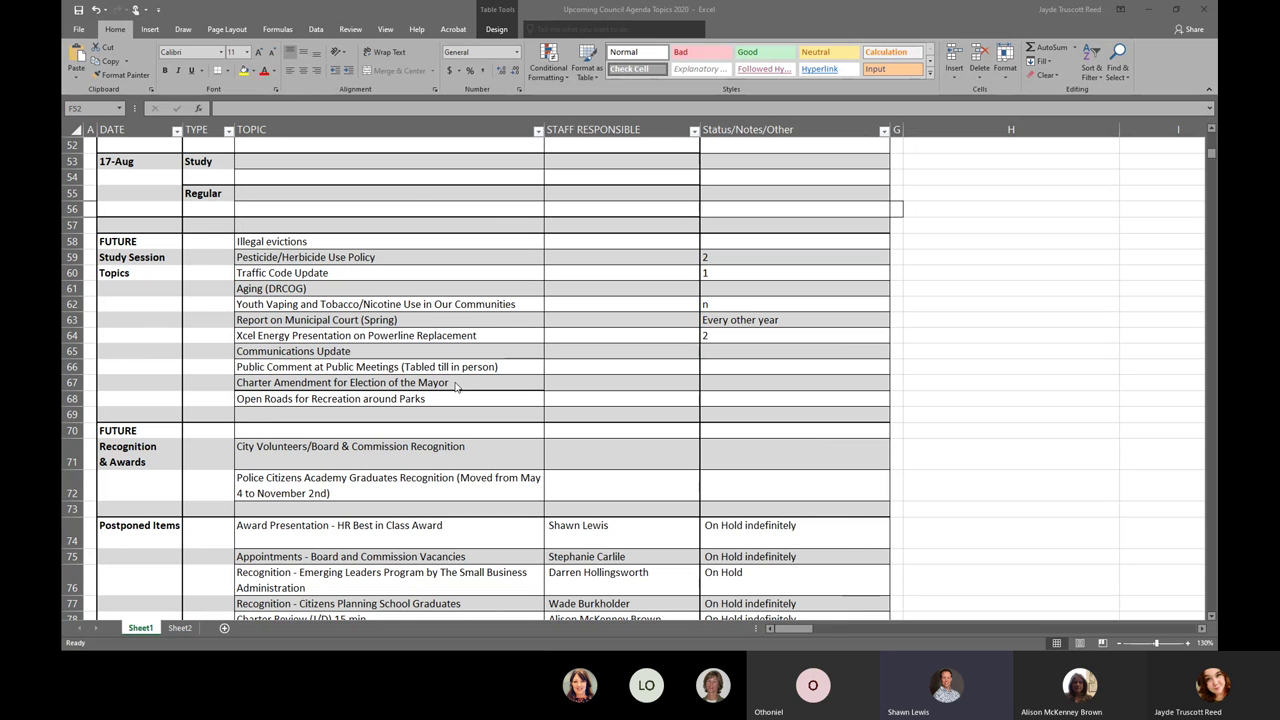
left_click(953, 288)
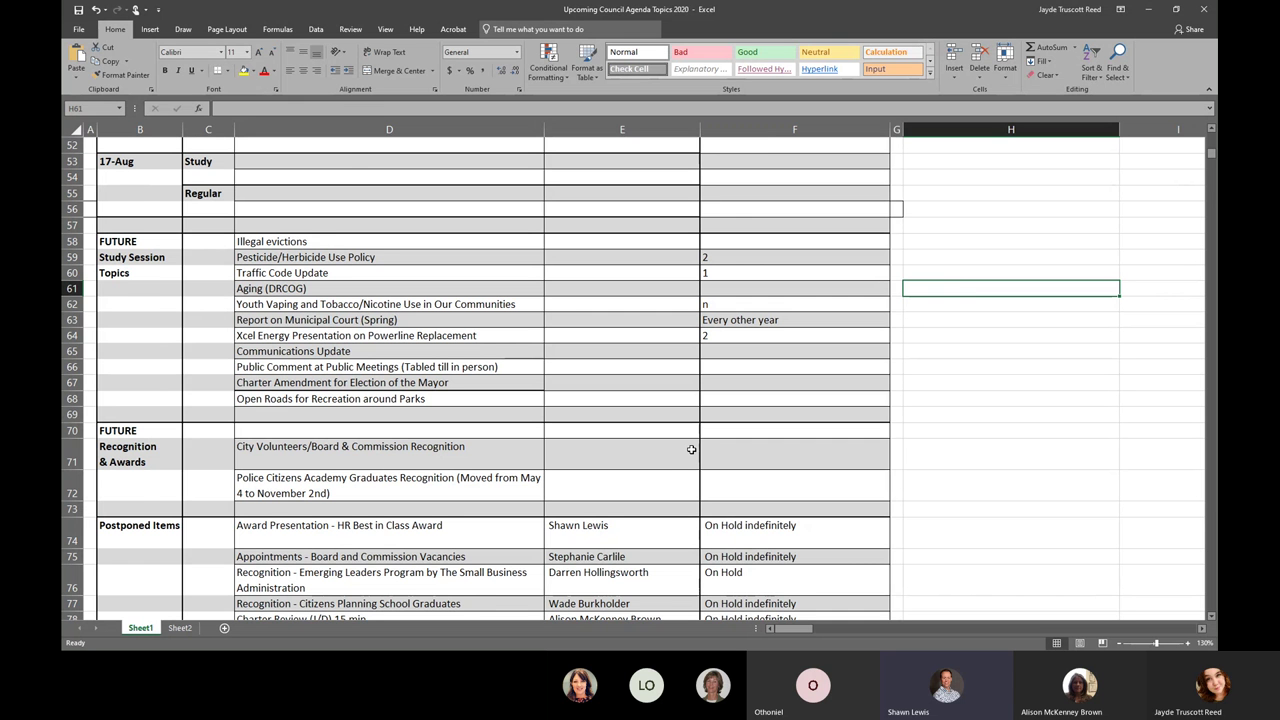
- Scroll to the June 15 section and select its Utility Funds Overview topic and June 15 date
scroll(693, 449, "up", 7)
scroll(678, 475, "up", 9)
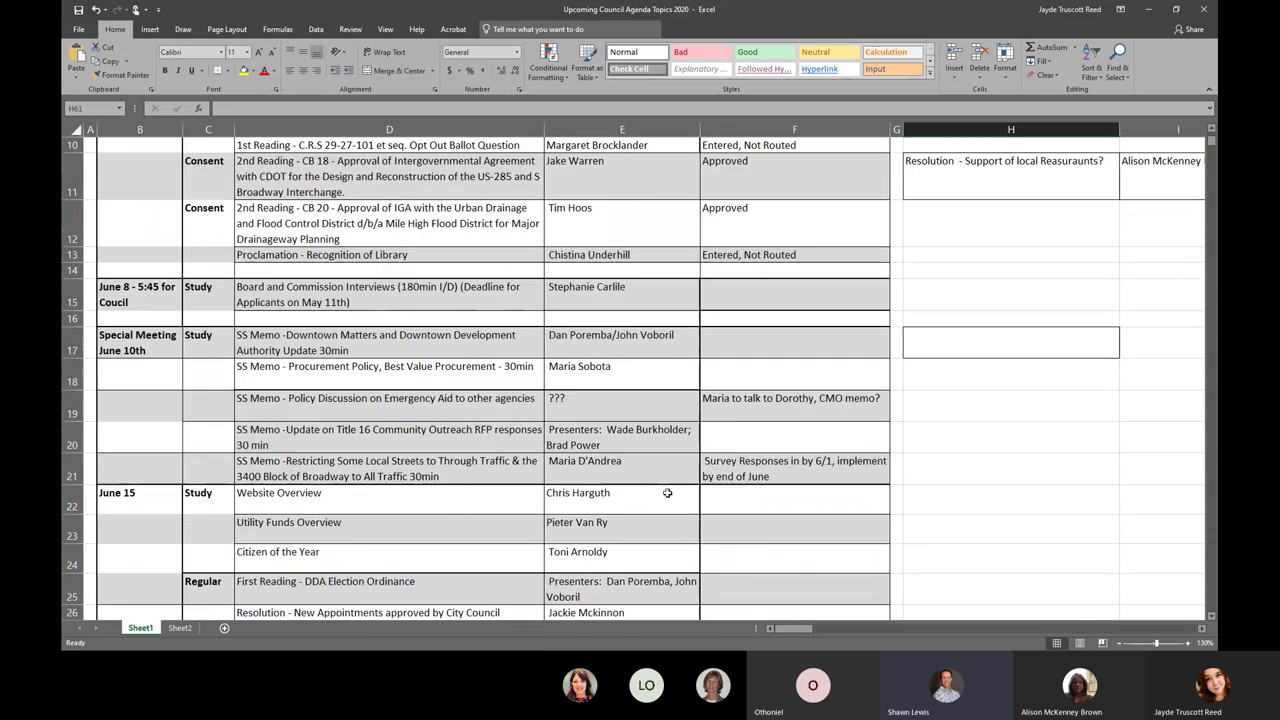
scroll(658, 497, "down", 2)
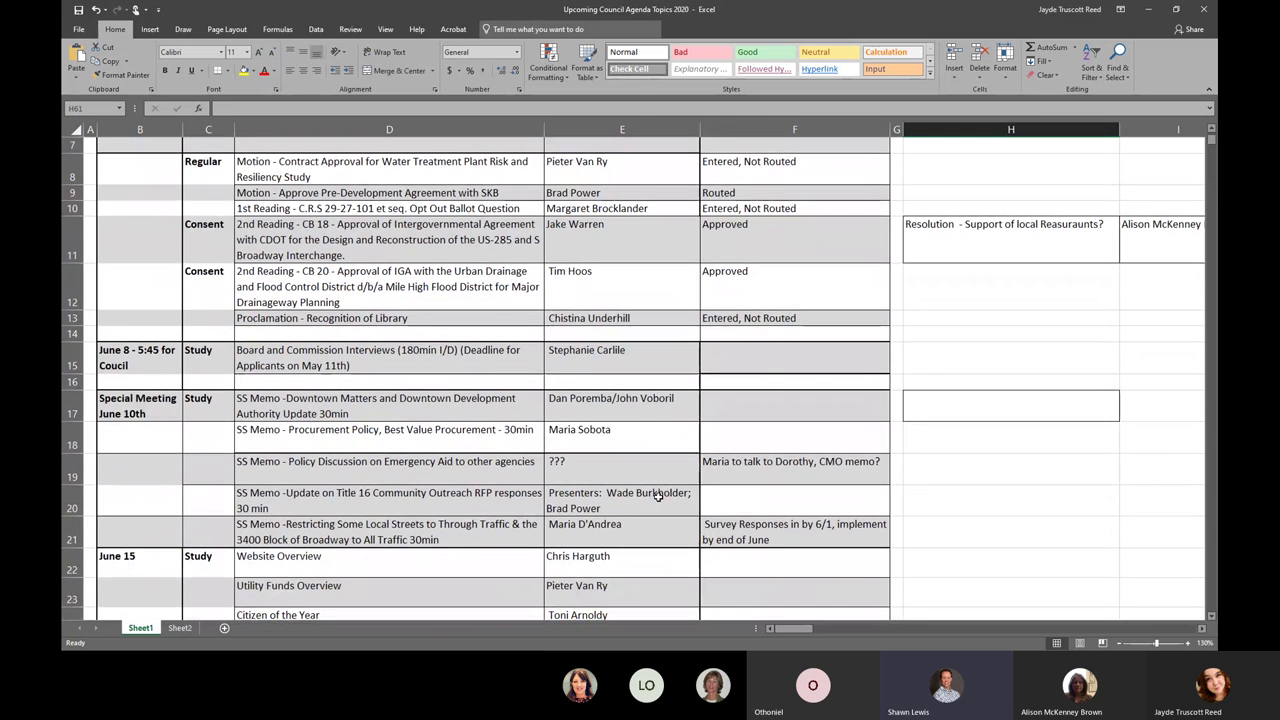
scroll(655, 503, "down", 1)
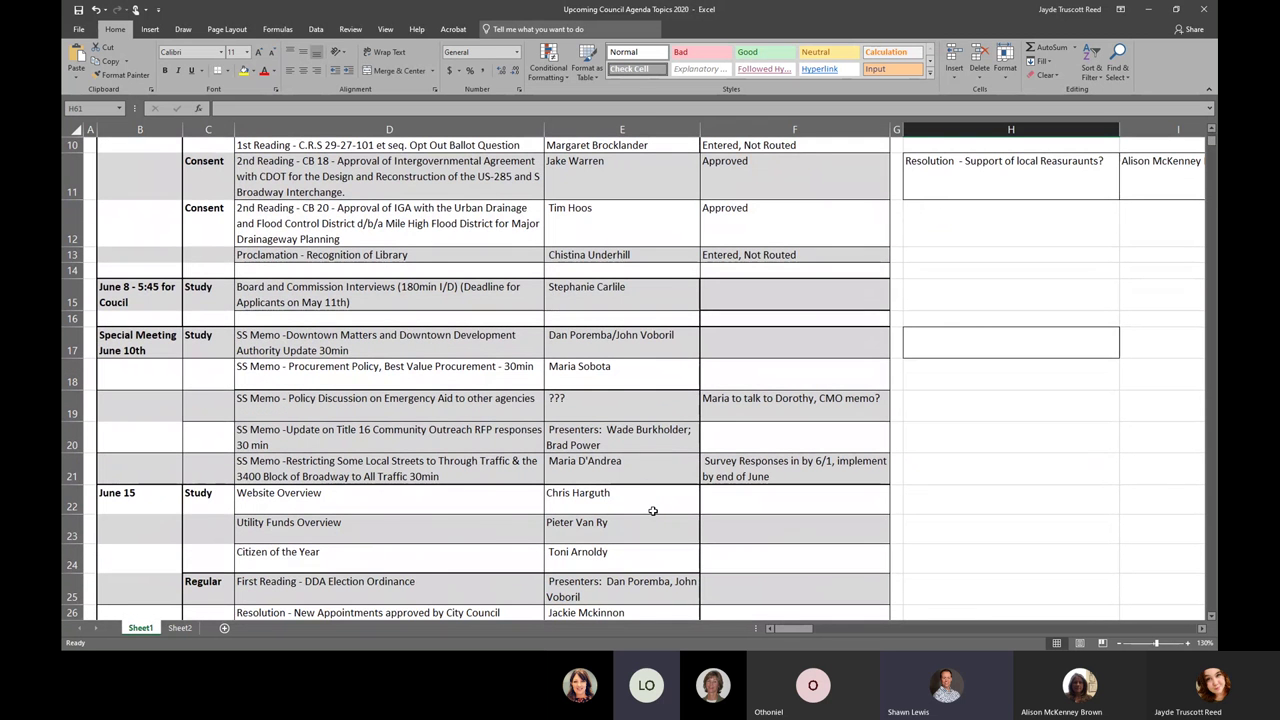
scroll(653, 510, "down", 1)
scroll(652, 511, "down", 1)
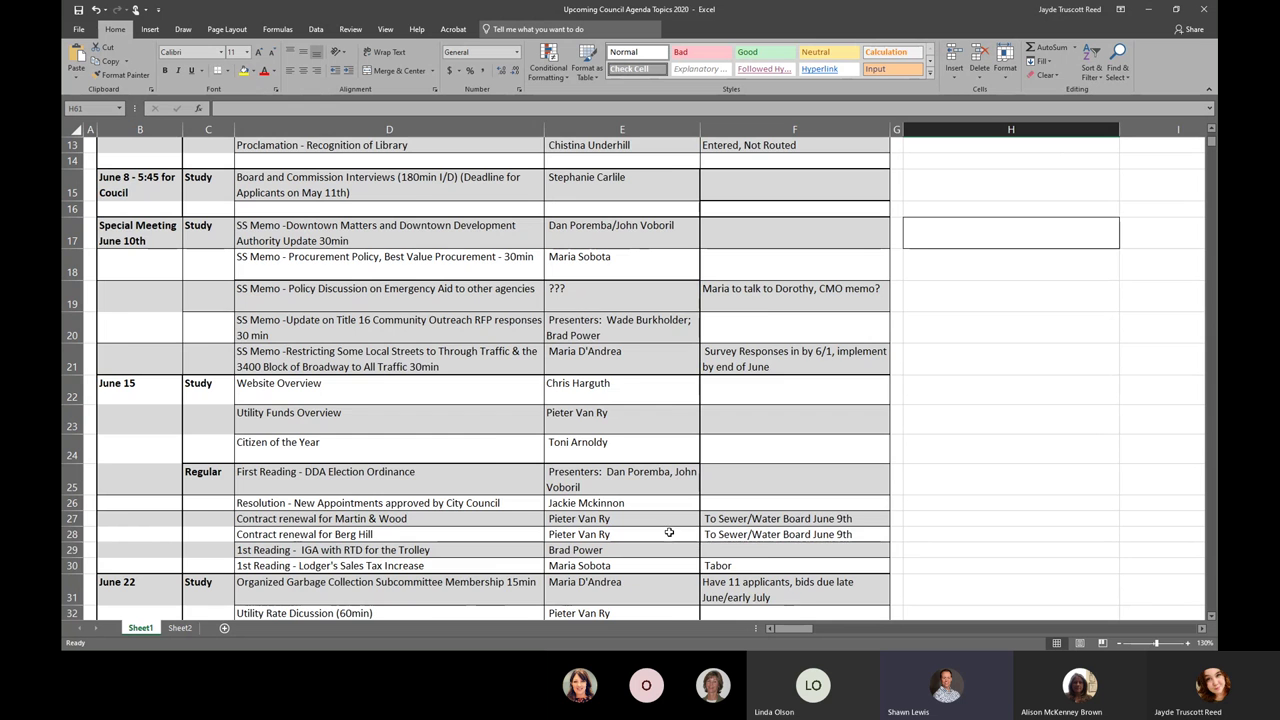
scroll(665, 532, "down", 1)
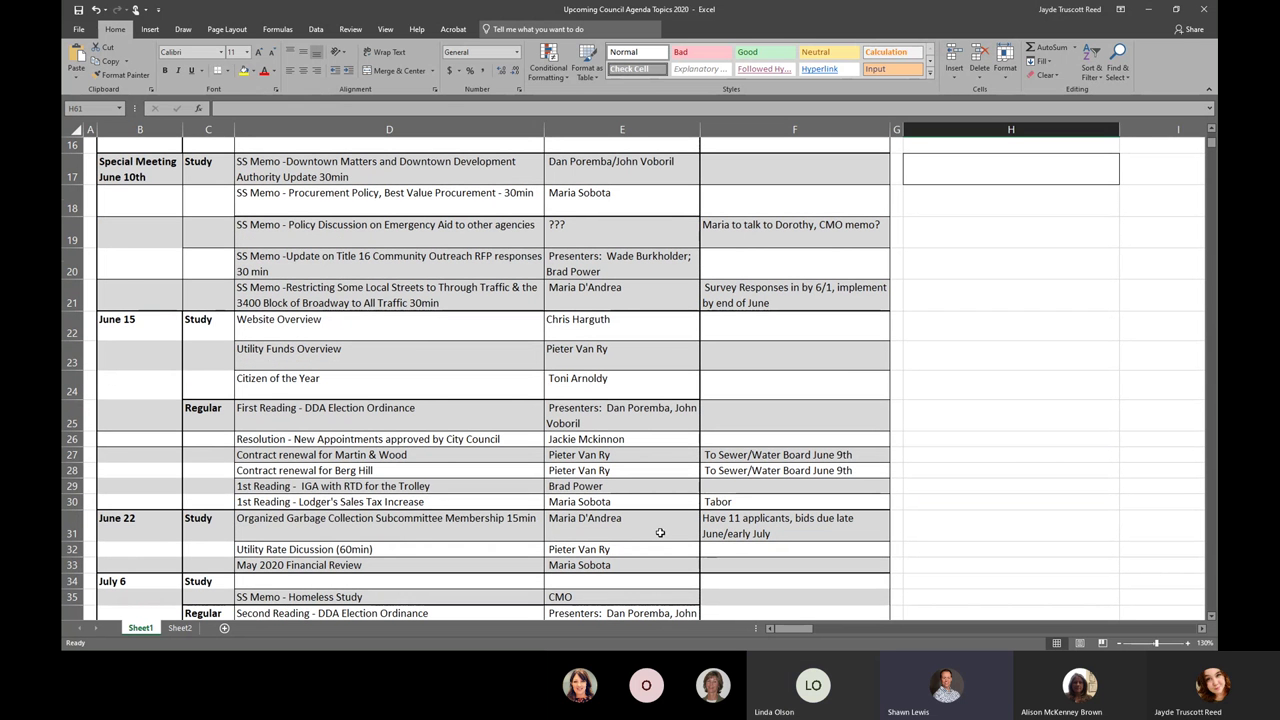
scroll(661, 531, "down", 1)
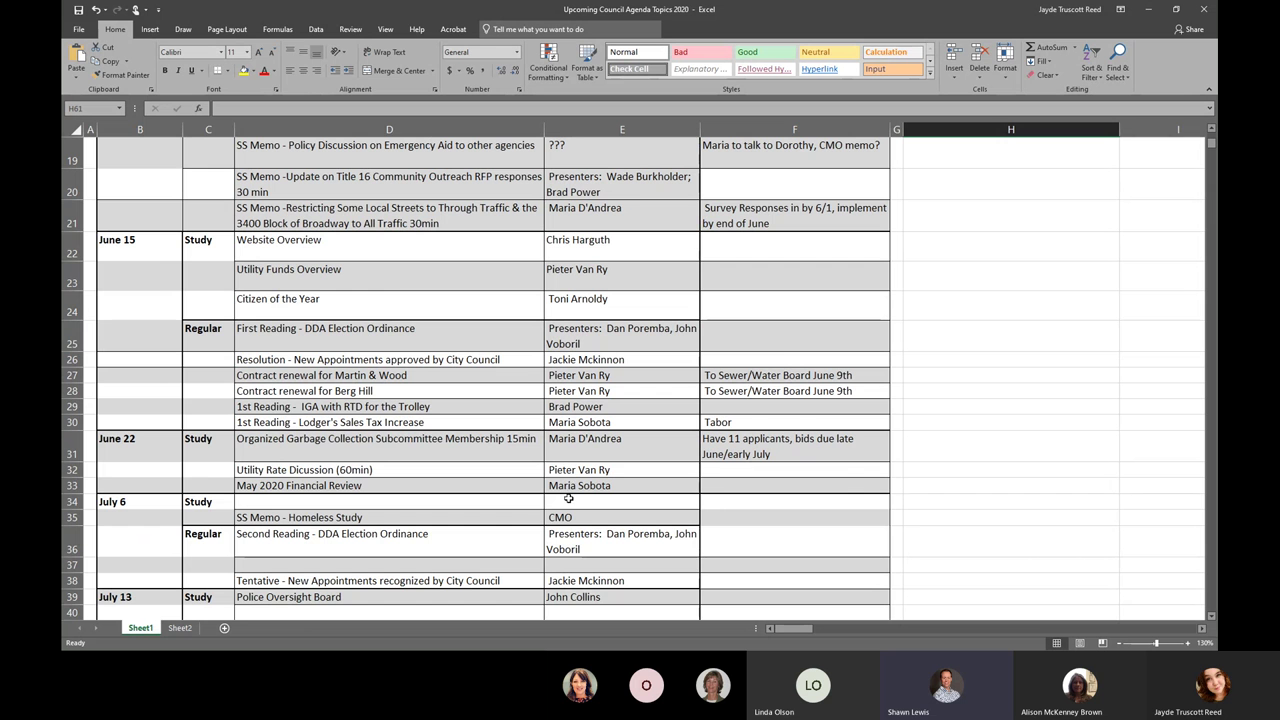
scroll(455, 456, "up", 1)
scroll(455, 456, "up", 5)
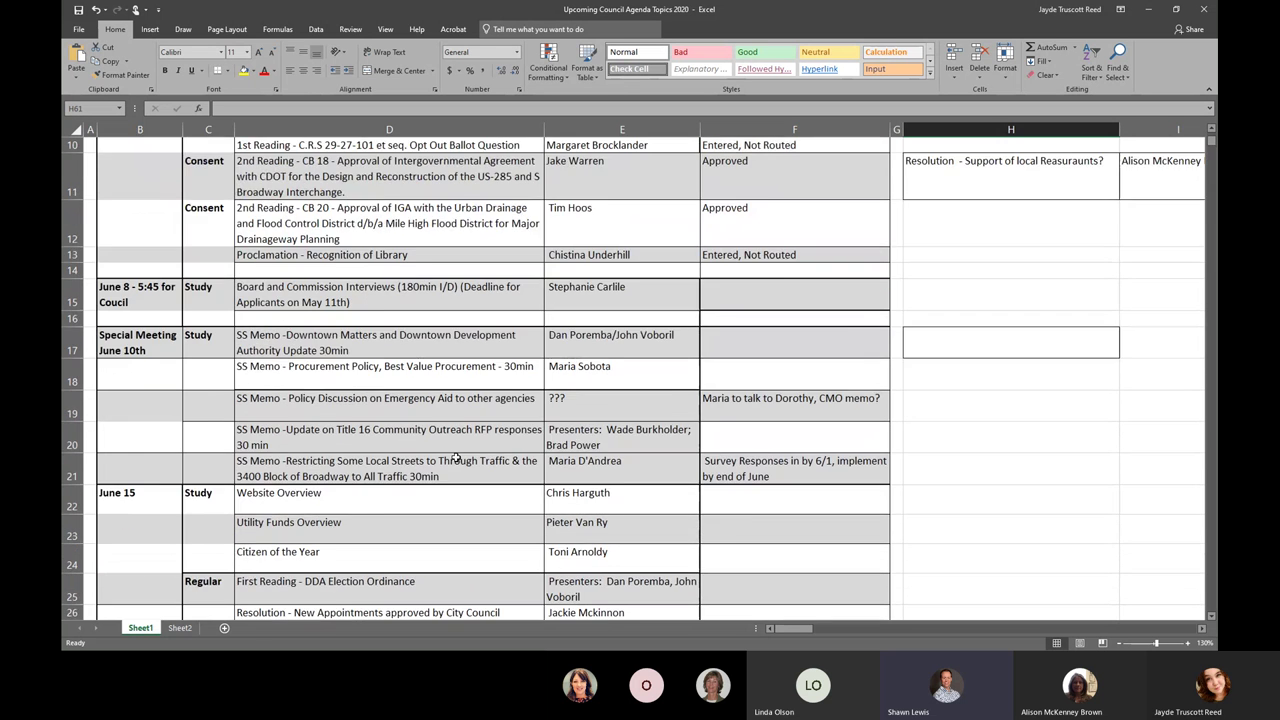
scroll(448, 463, "down", 5)
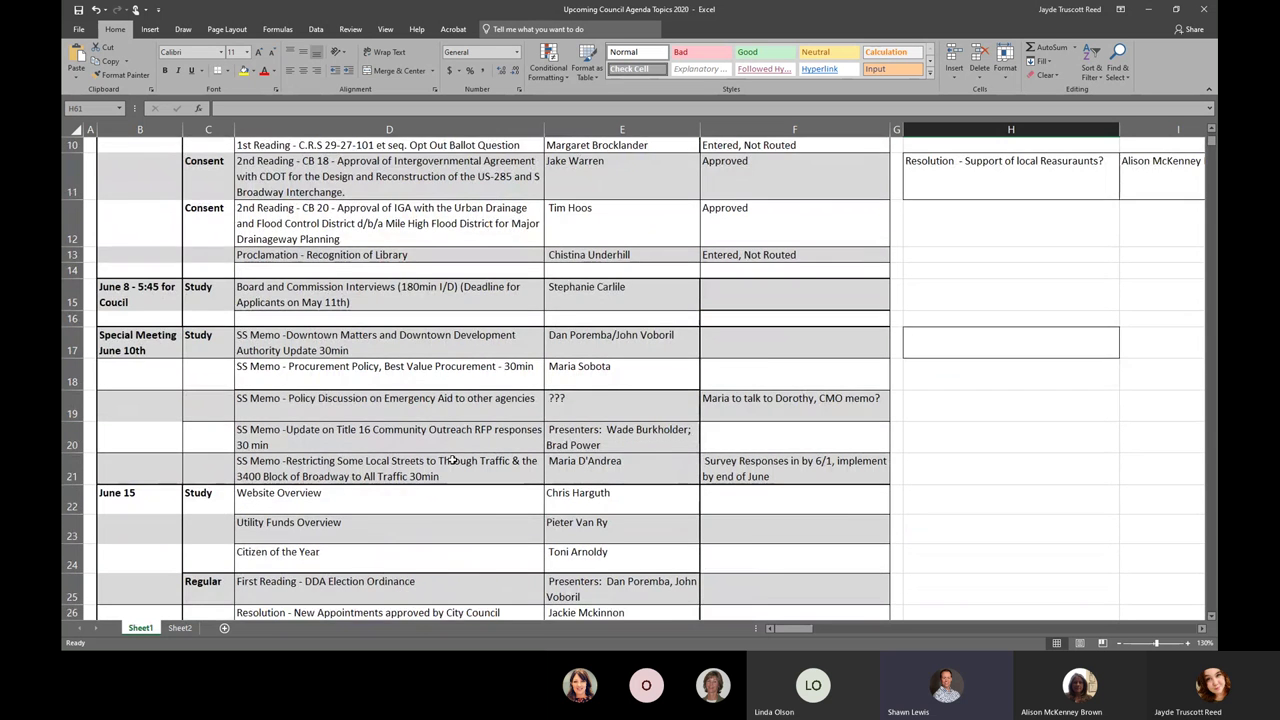
scroll(474, 388, "down", 1)
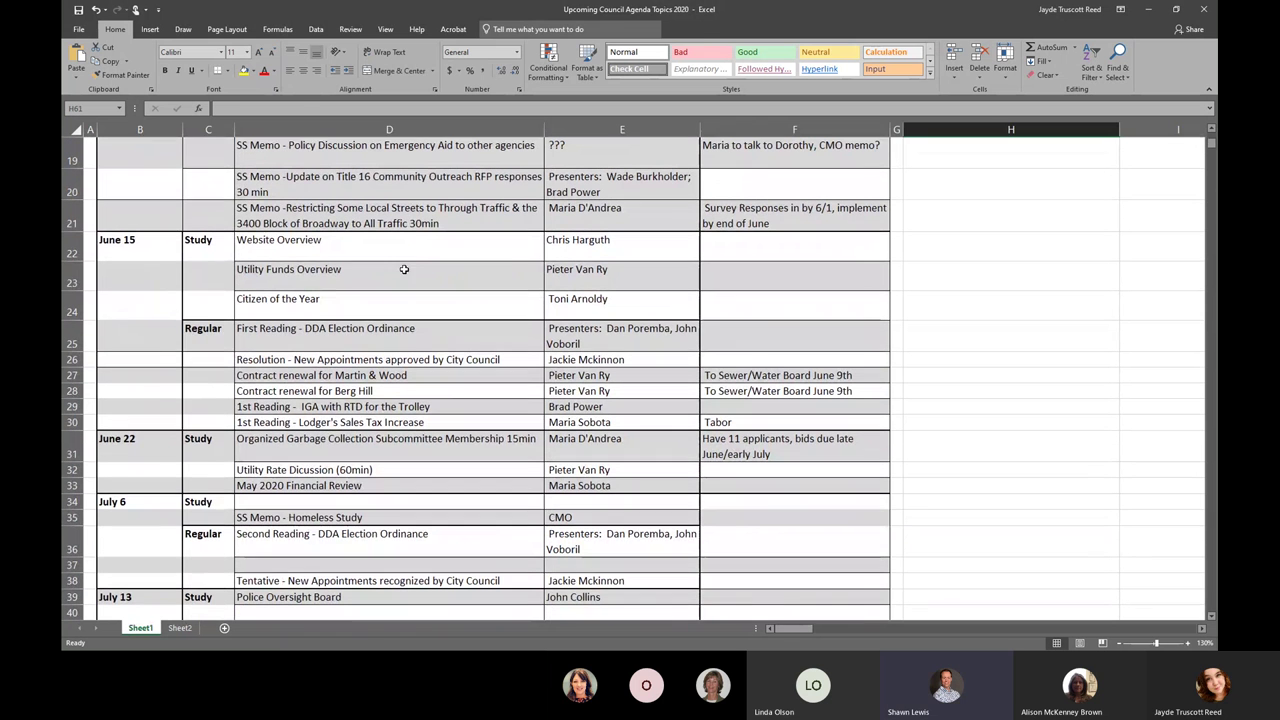
left_click(389, 263)
left_click(136, 254)
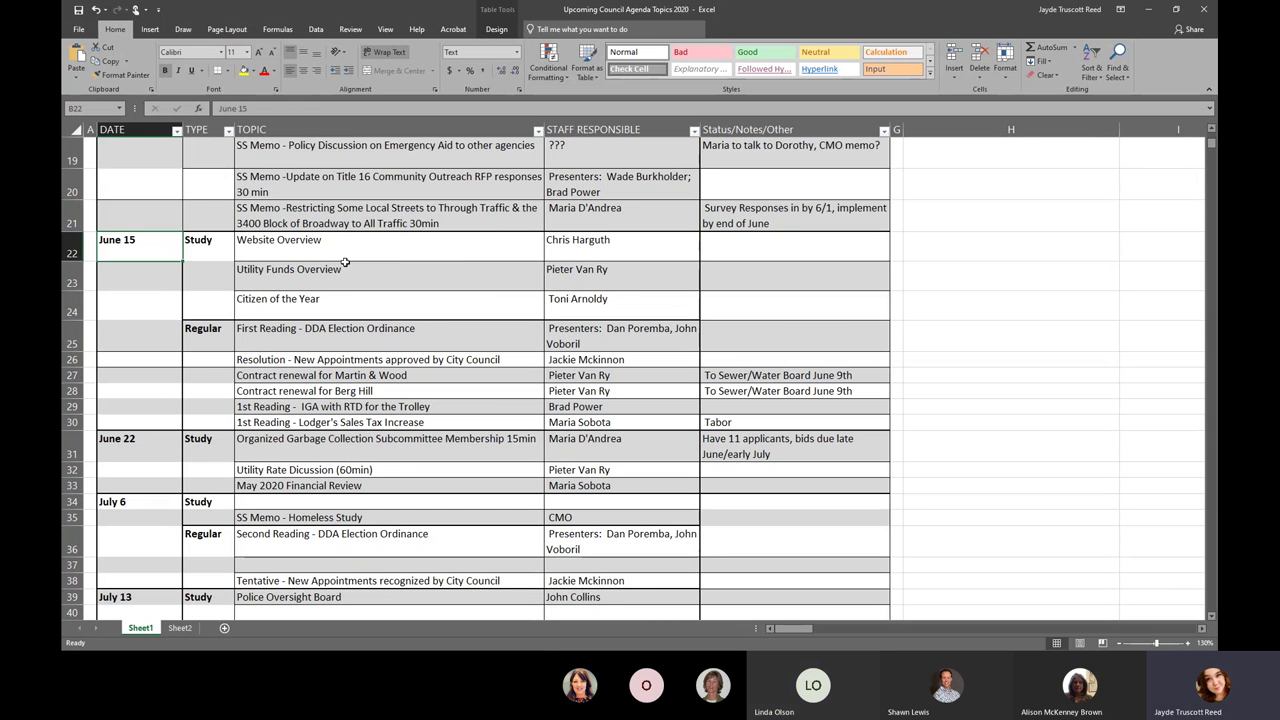
left_click_drag(338, 248, 346, 292)
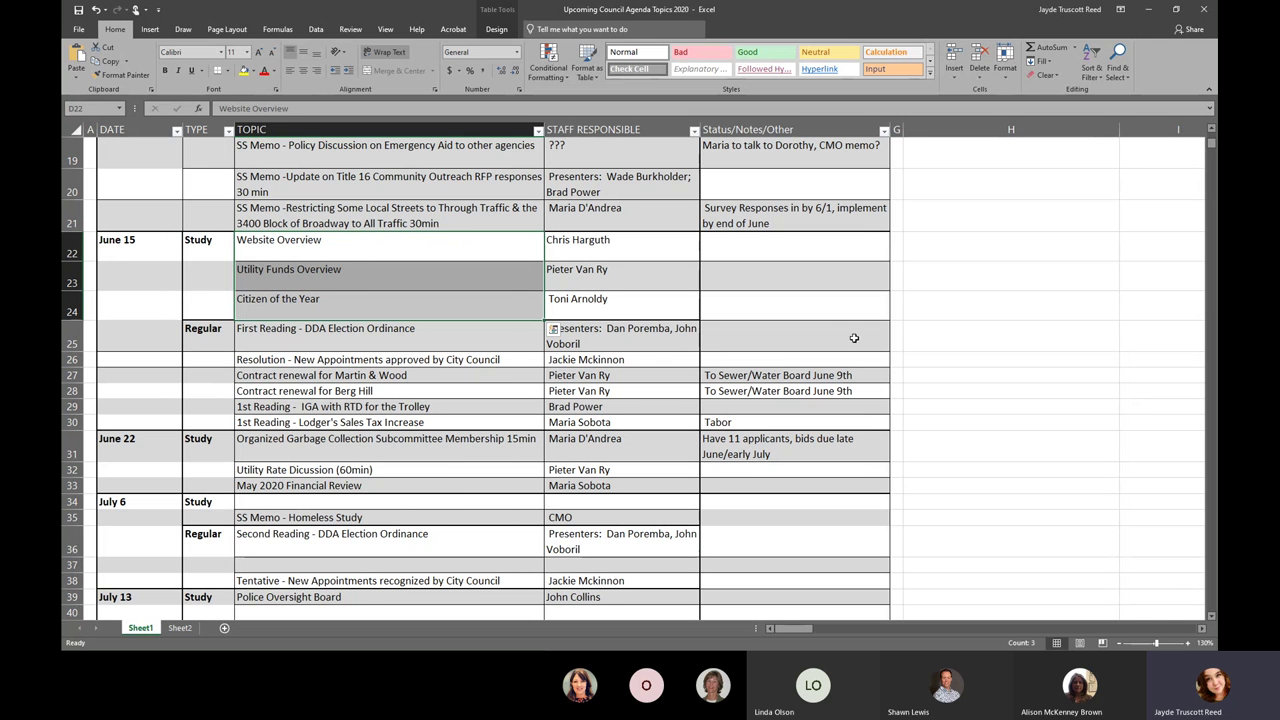
left_click(147, 283)
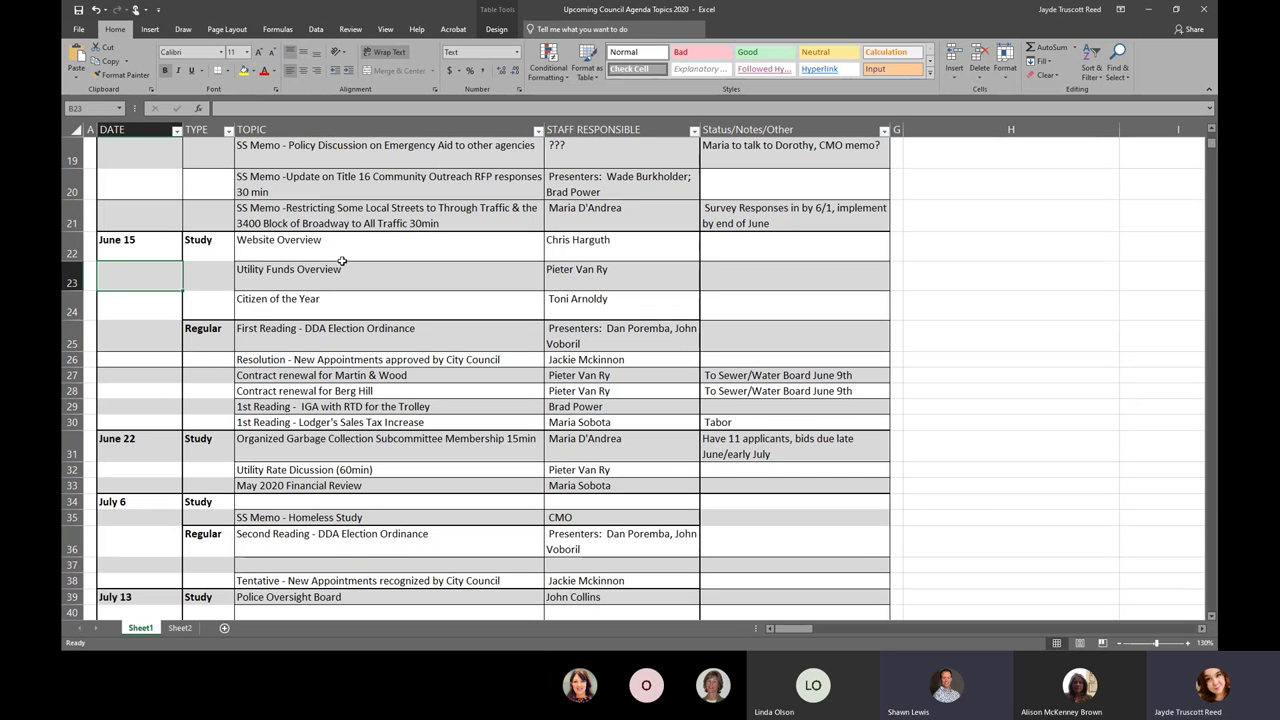
left_click(312, 505)
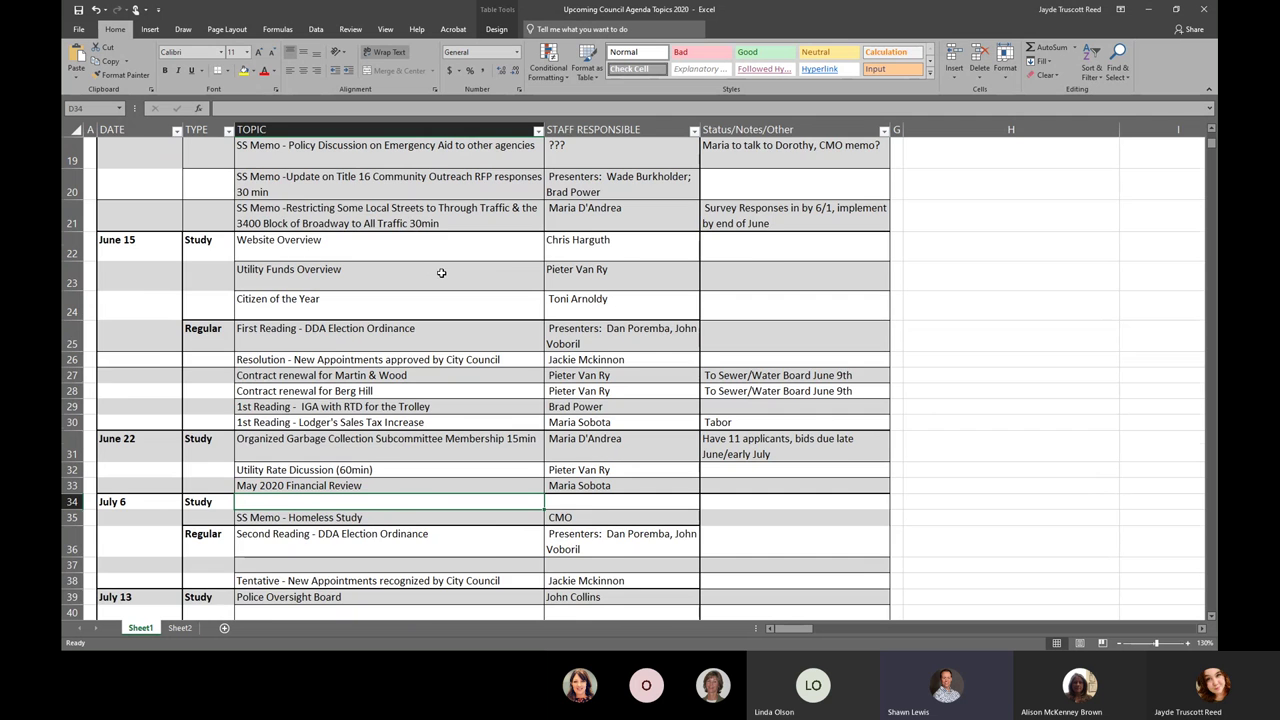
scroll(441, 274, "up", 1)
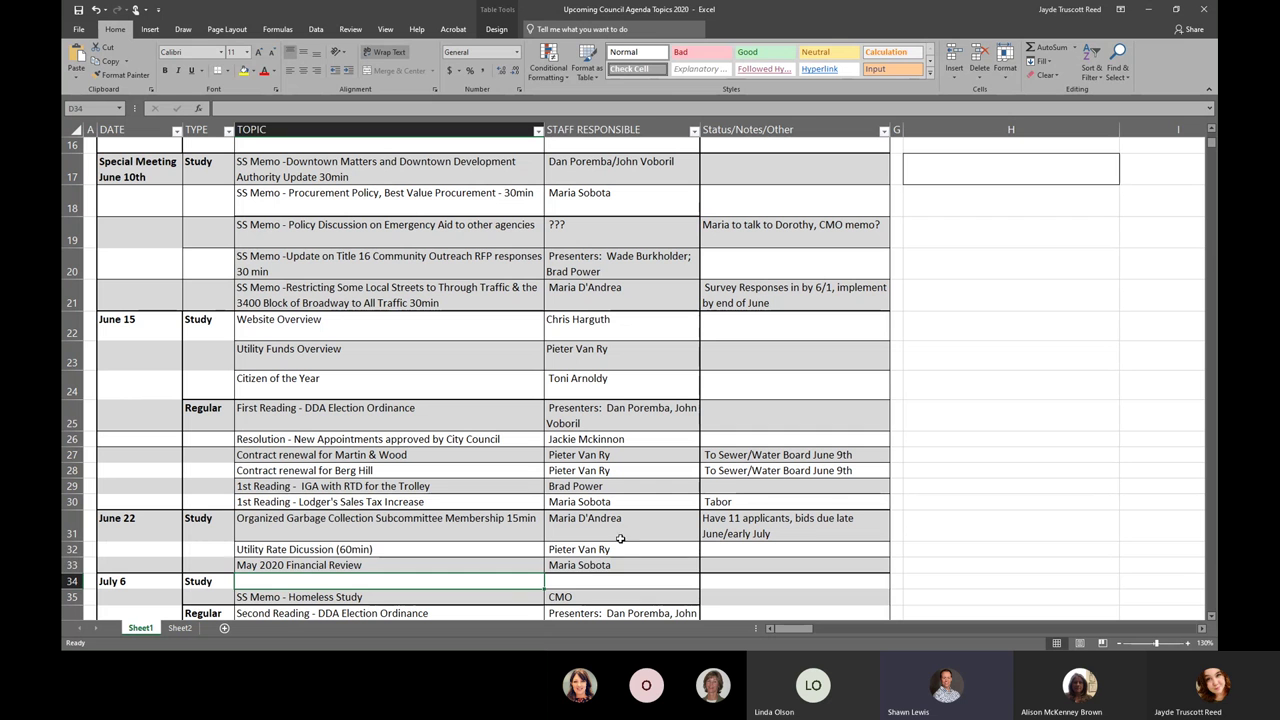
- Format-paint the row 32 topic and staff cells' formatting onto D20:E20
mouse_move(605, 550)
left_mouse_down()
mouse_move(500, 562)
mouse_move(422, 552)
left_mouse_up()
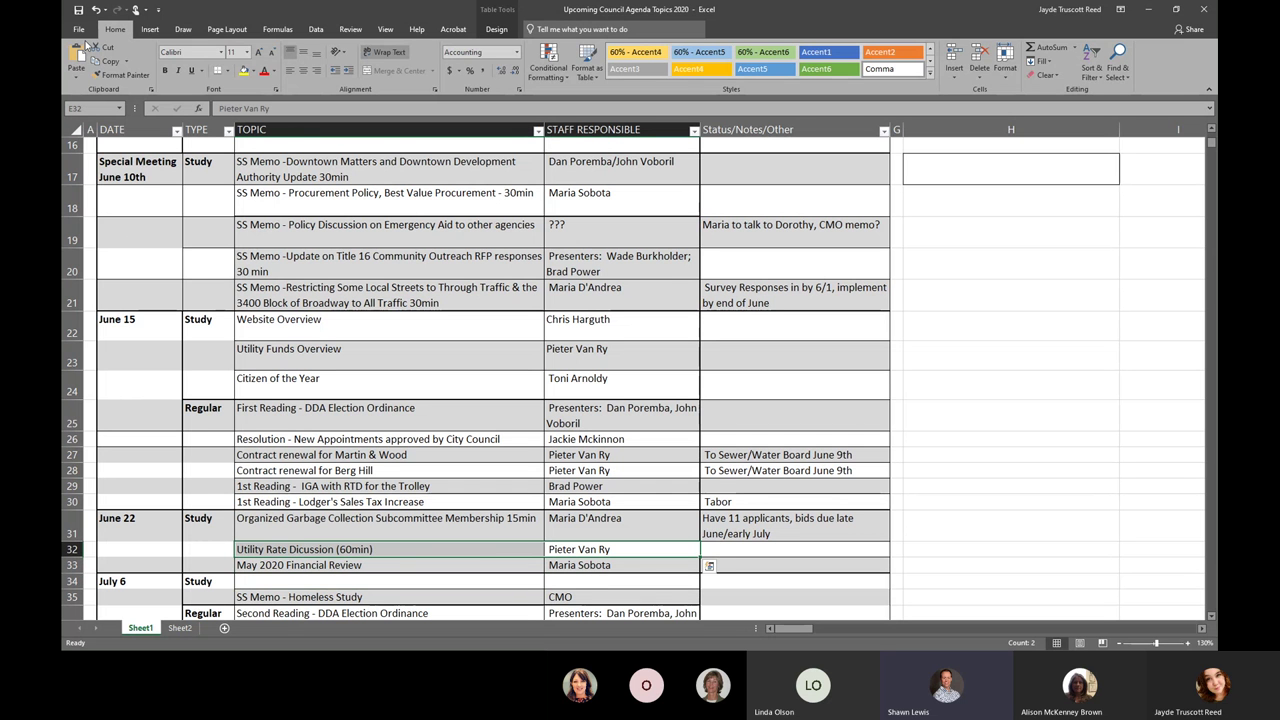
left_click(113, 80)
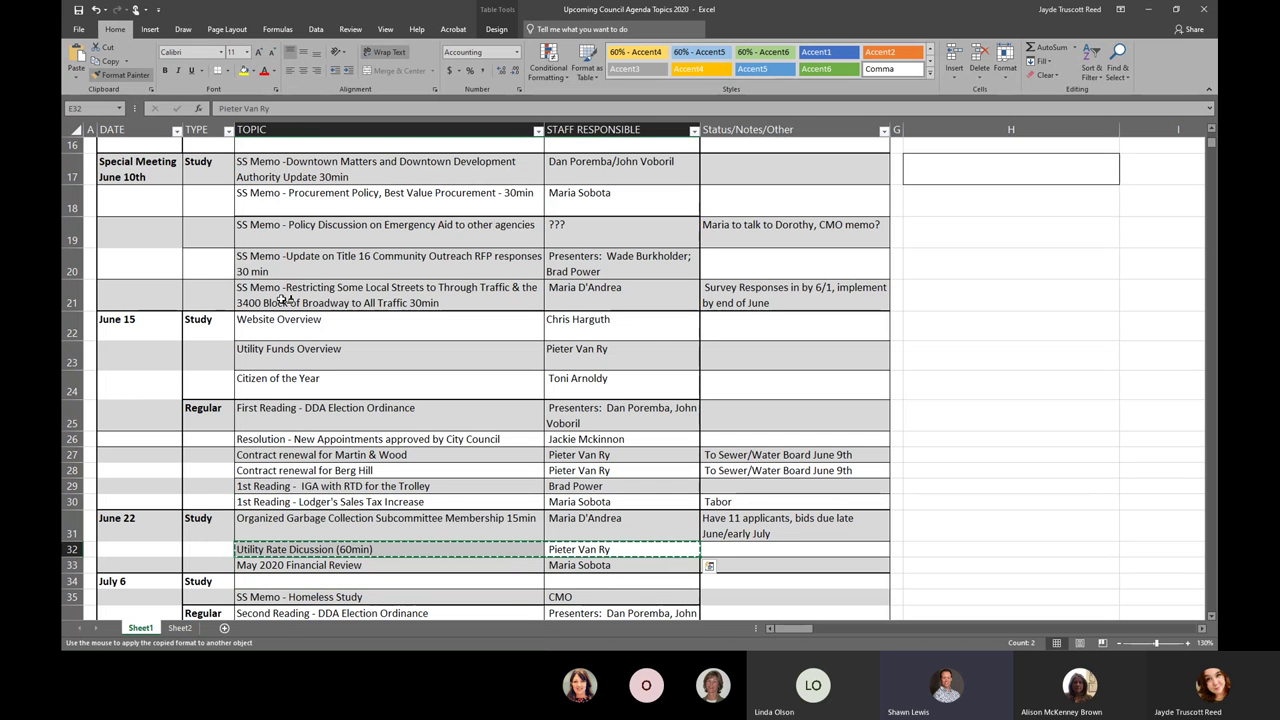
left_click(290, 265)
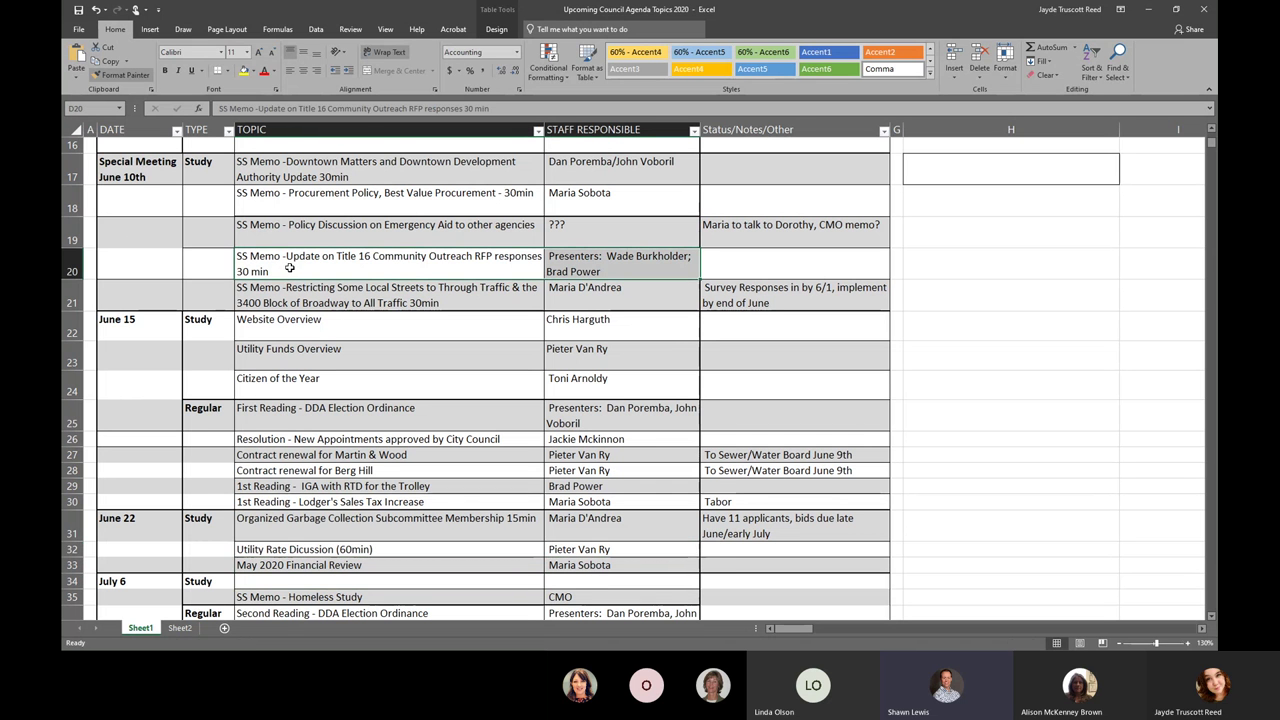
left_click(326, 389)
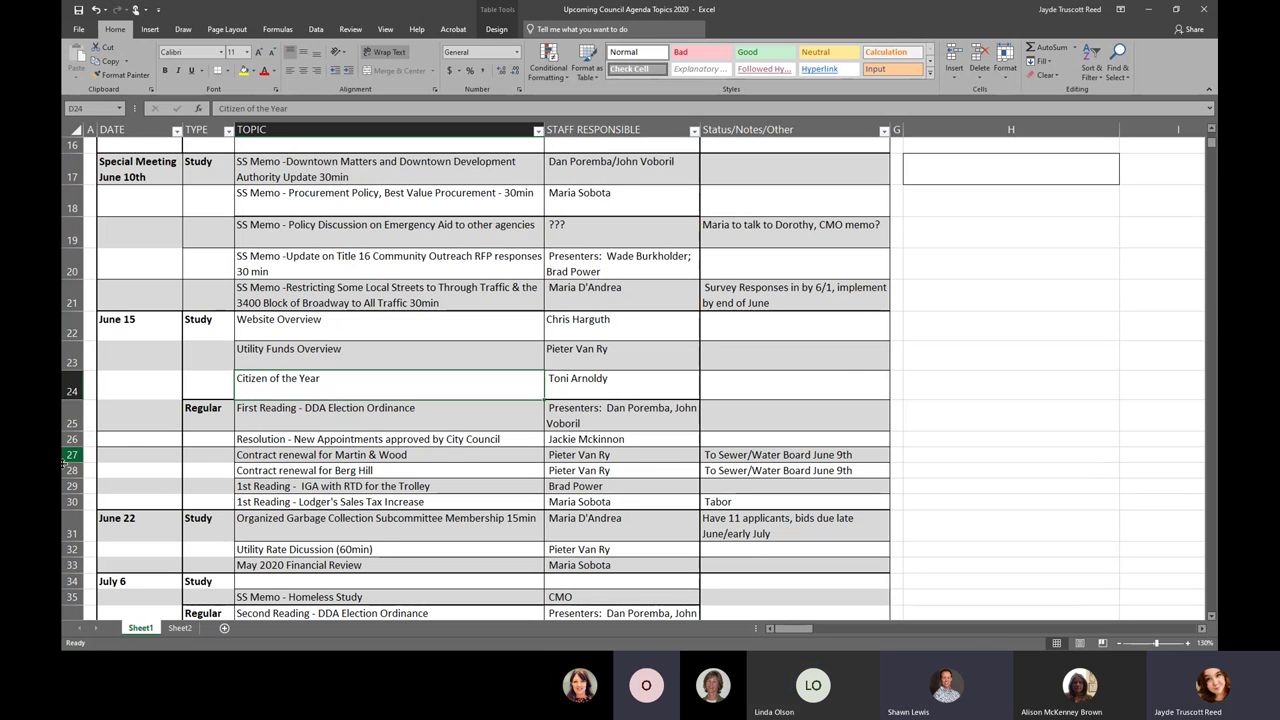
- Insert a blank table row above row 27, below the New Appointments resolution
left_click(124, 453)
scroll(126, 448, "down", 1)
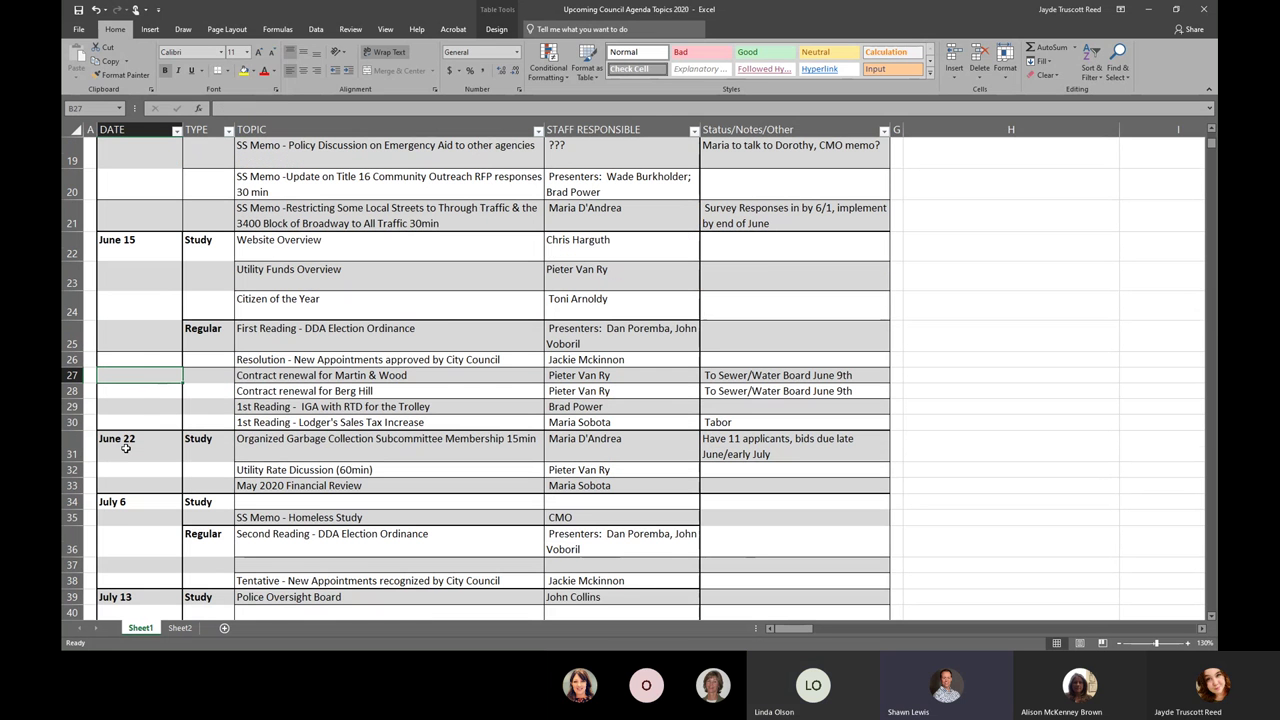
right_click(134, 376)
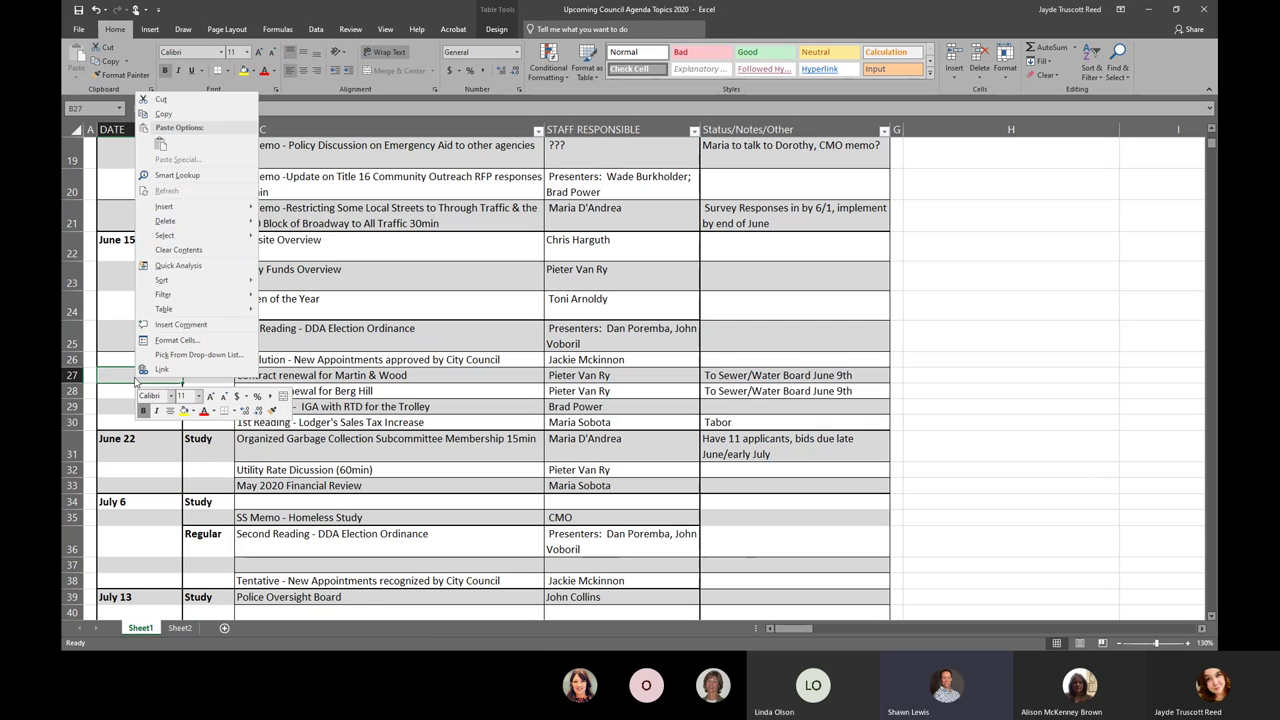
mouse_move(200, 213)
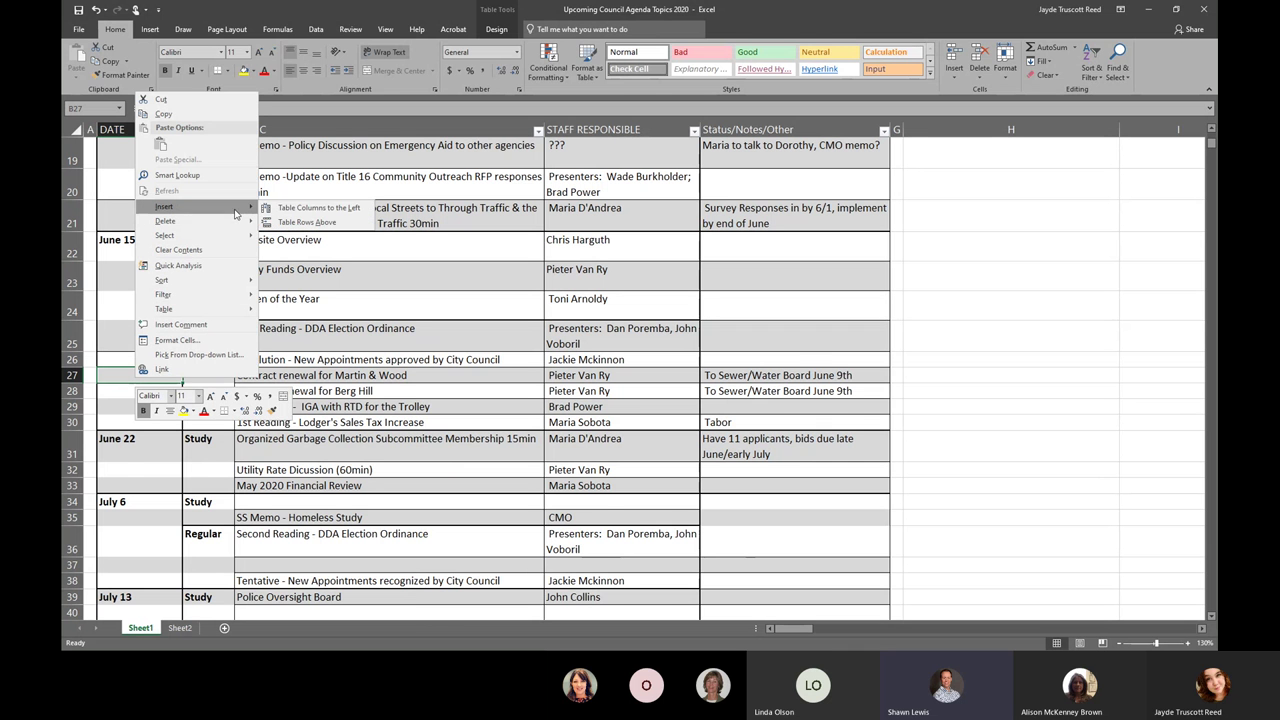
left_click(291, 223)
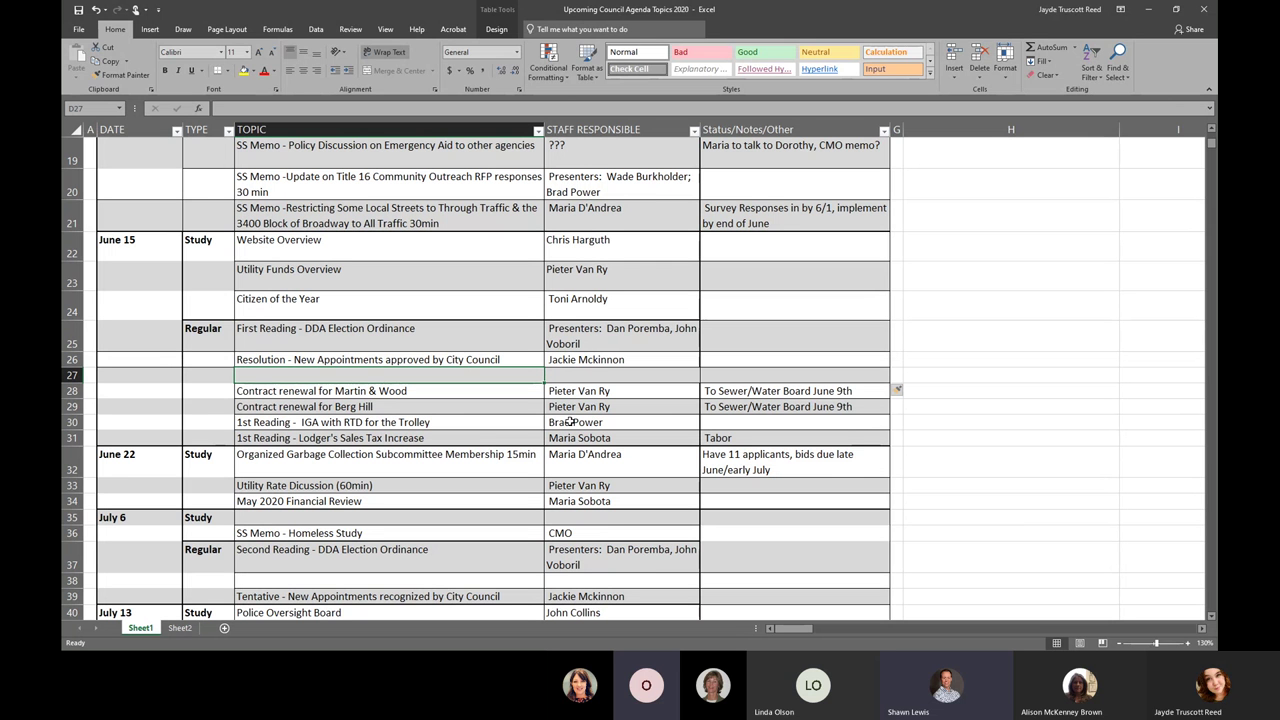
- Enter 'Stratigic Plan and Overview Finialization' in D27 and the responsible staff member's name in E27
left_click(576, 375)
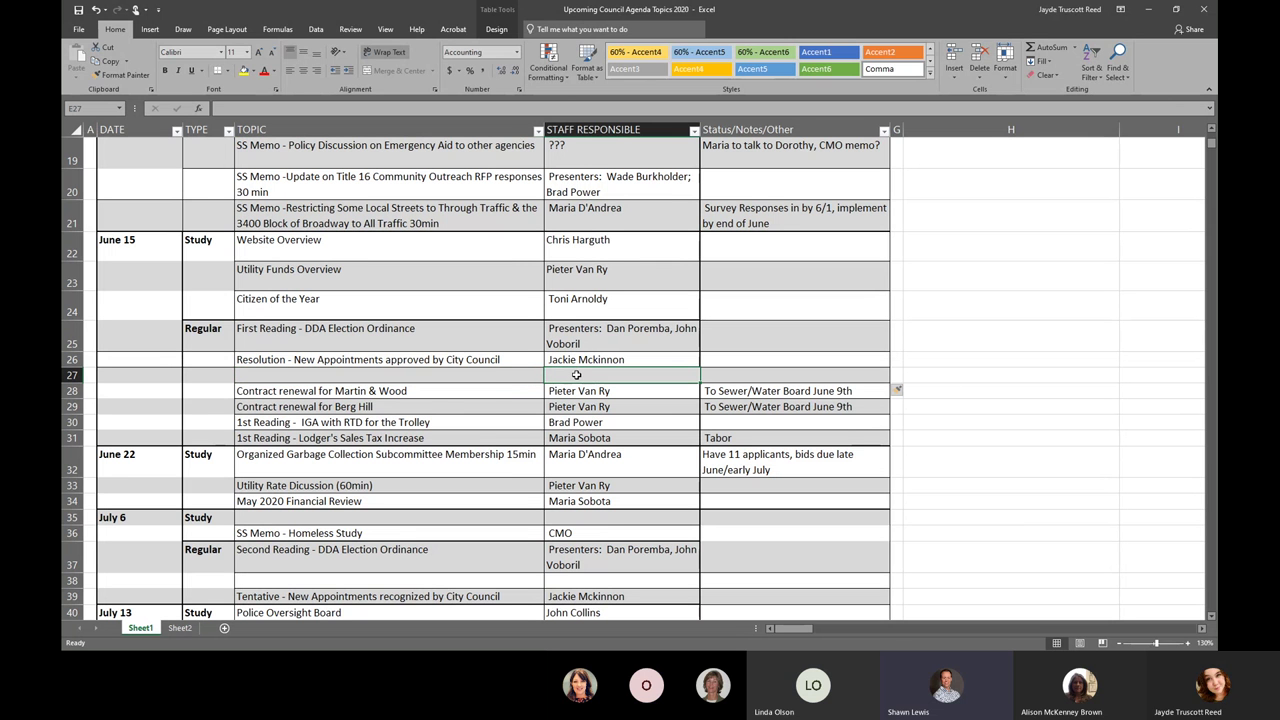
left_click(495, 372)
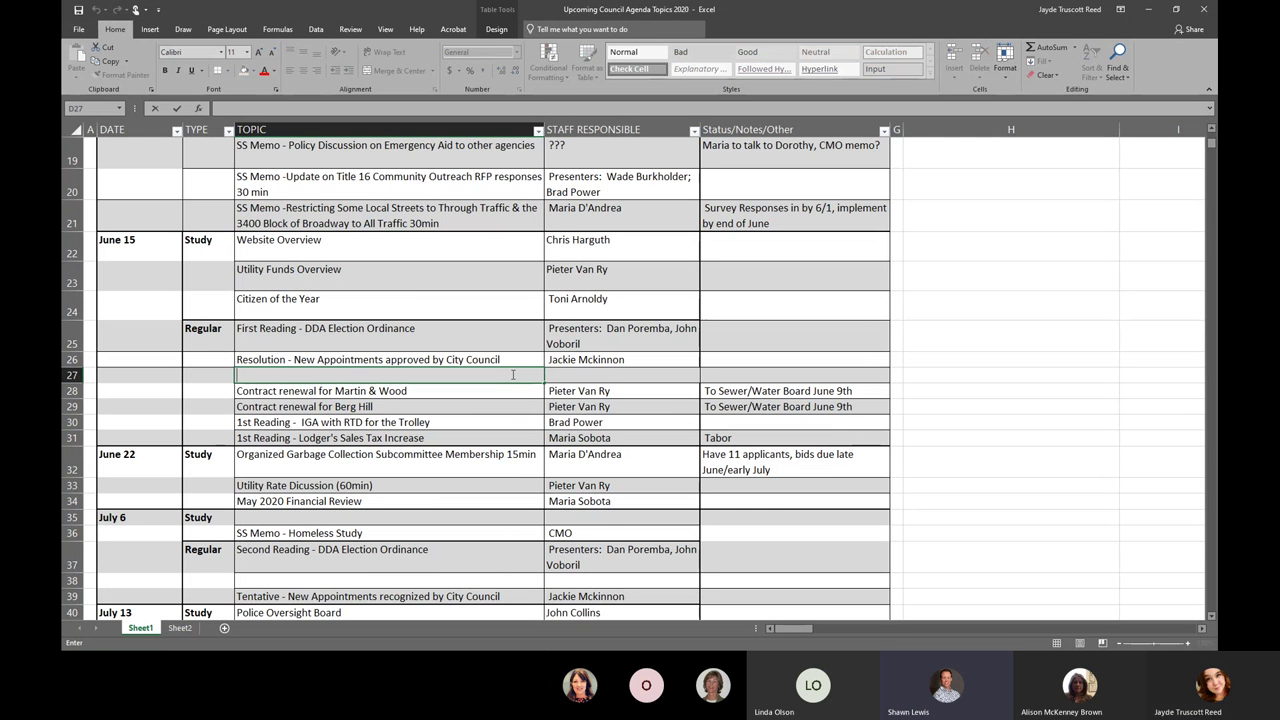
type("Stratigic Pla n and Over")
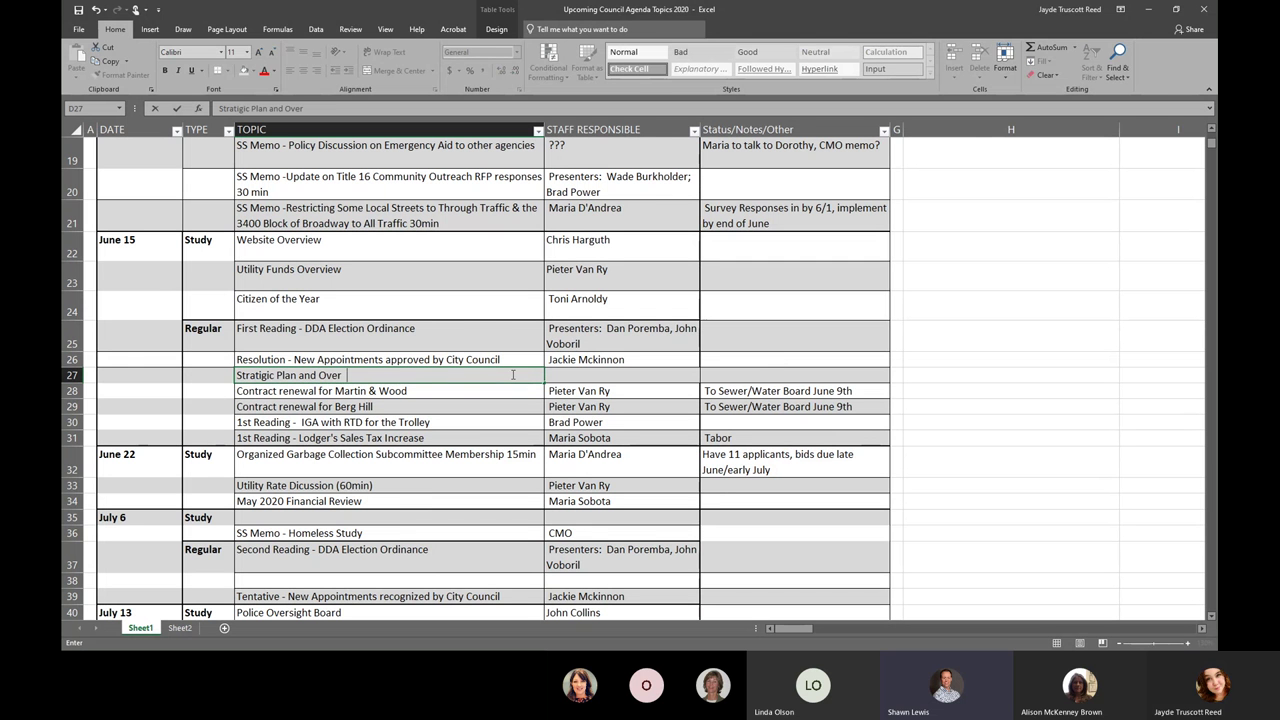
type("view F")
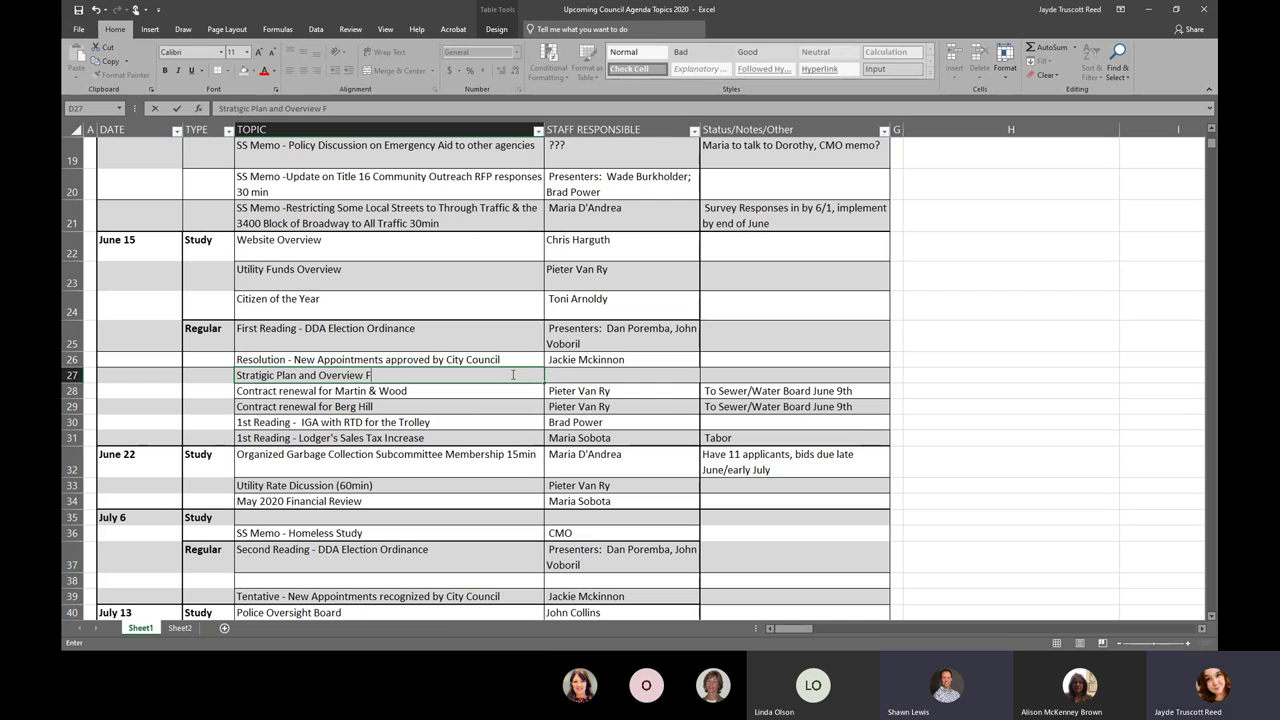
type("inial")
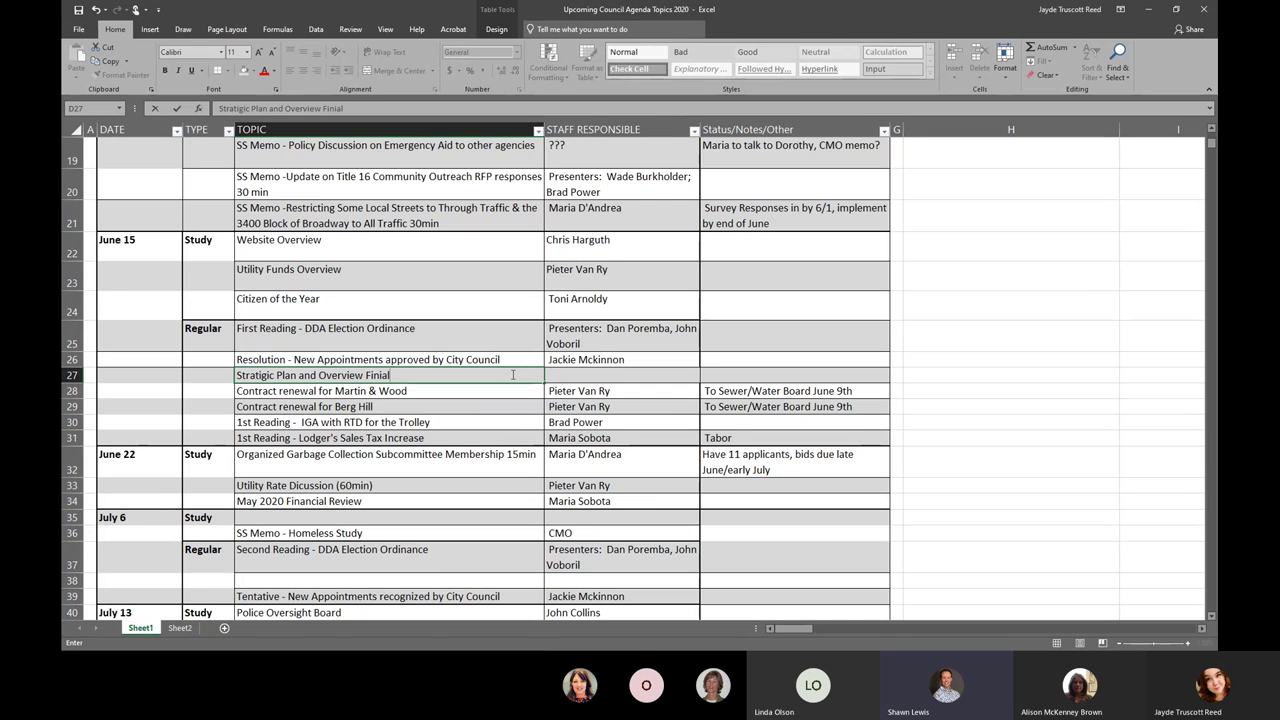
type("ization")
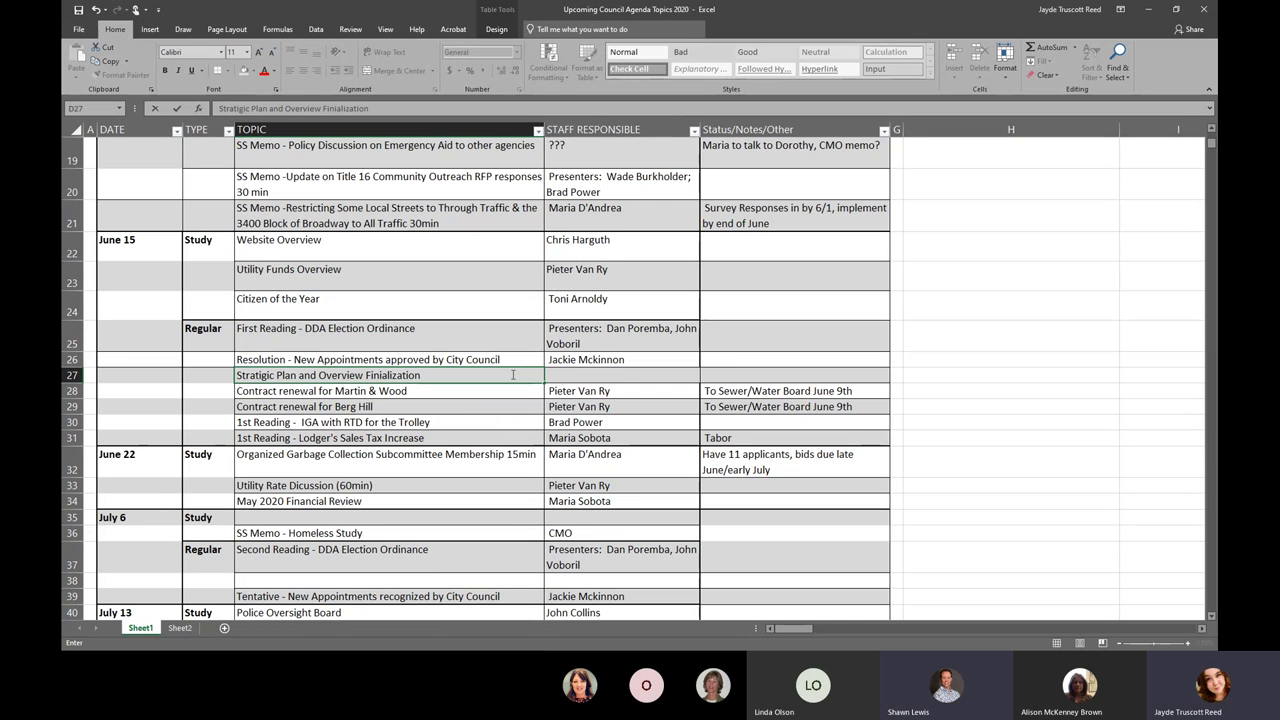
left_click(578, 374)
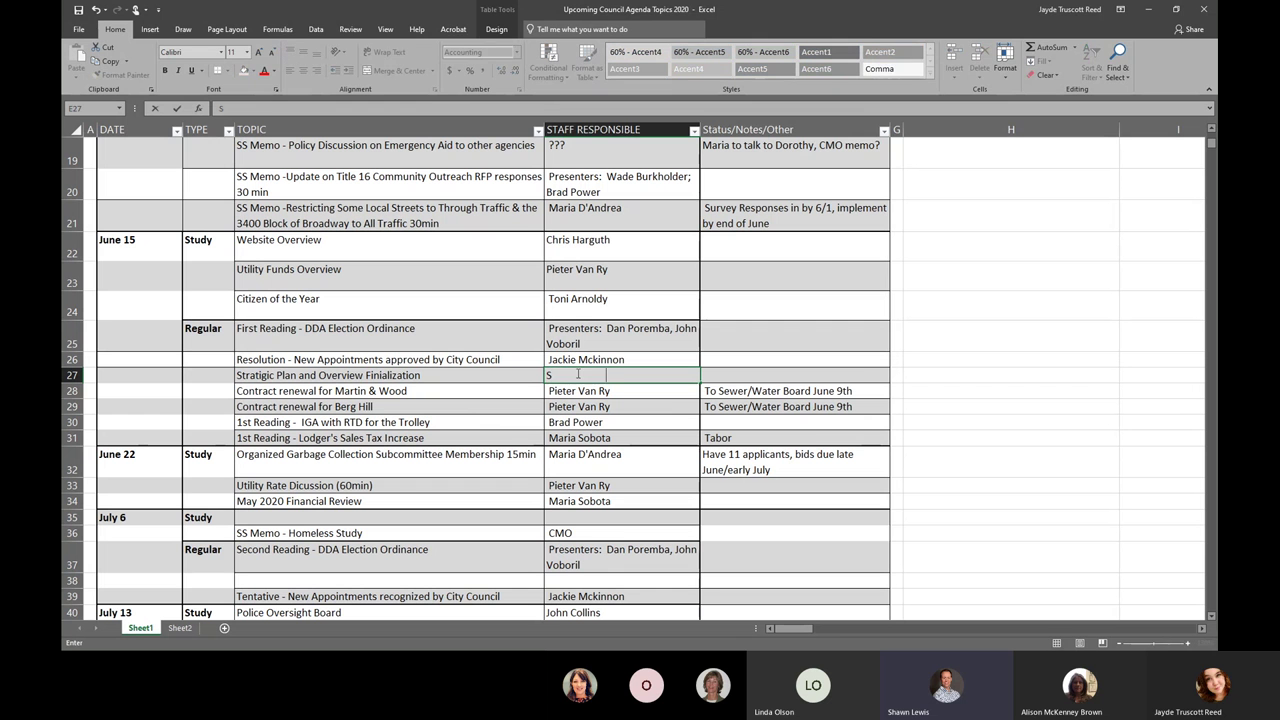
key("Tab")
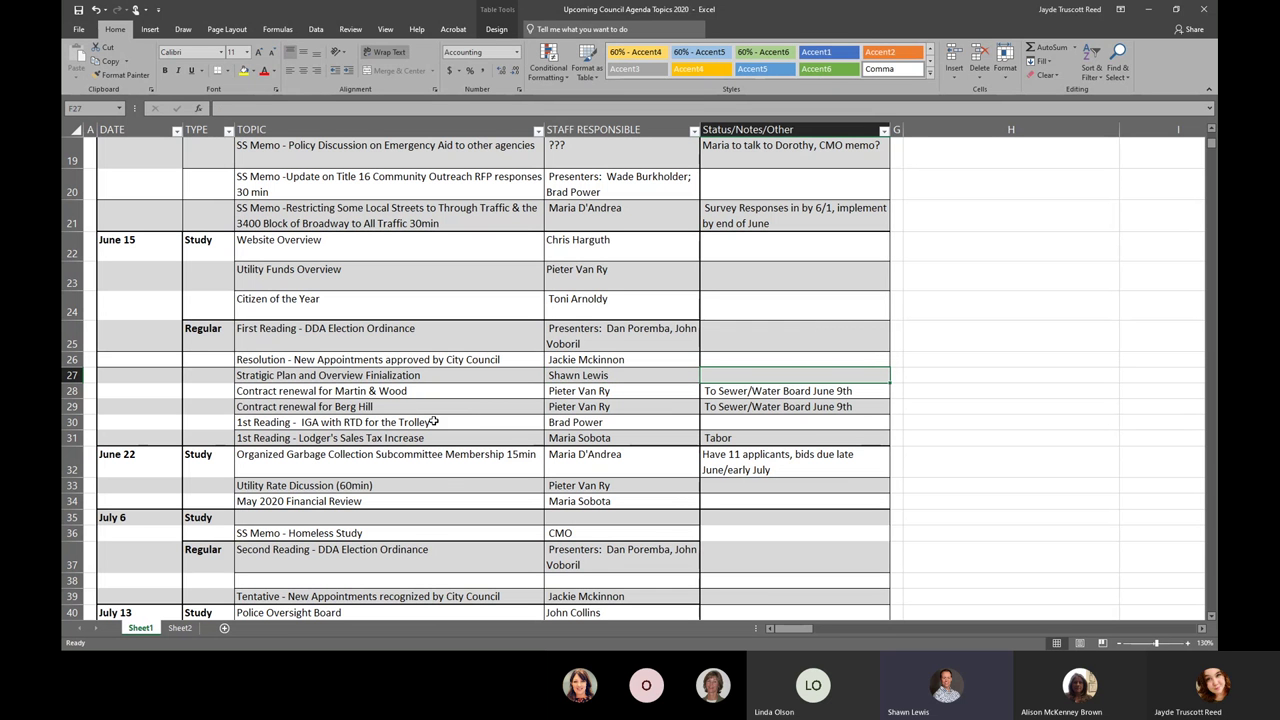
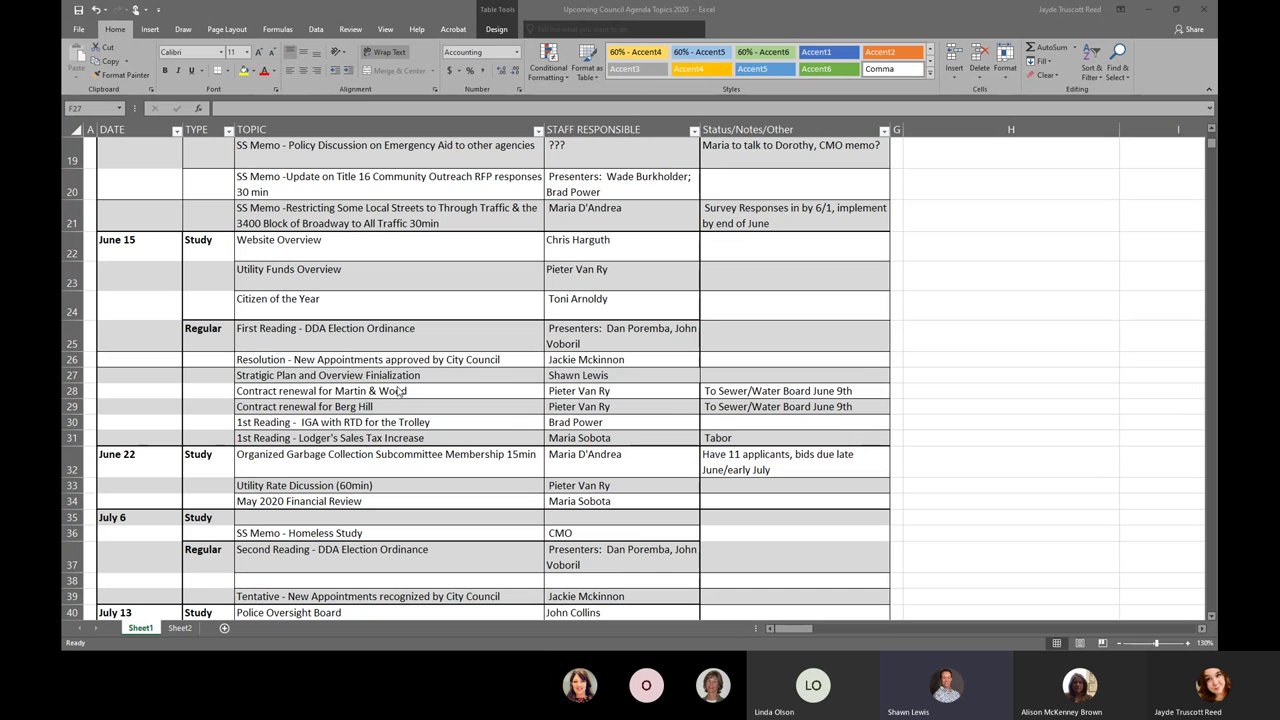
- Replace the misspelled D27 topic with the correctly spelled 'Strategic Plan and Overview Finalization' text
left_click(428, 378)
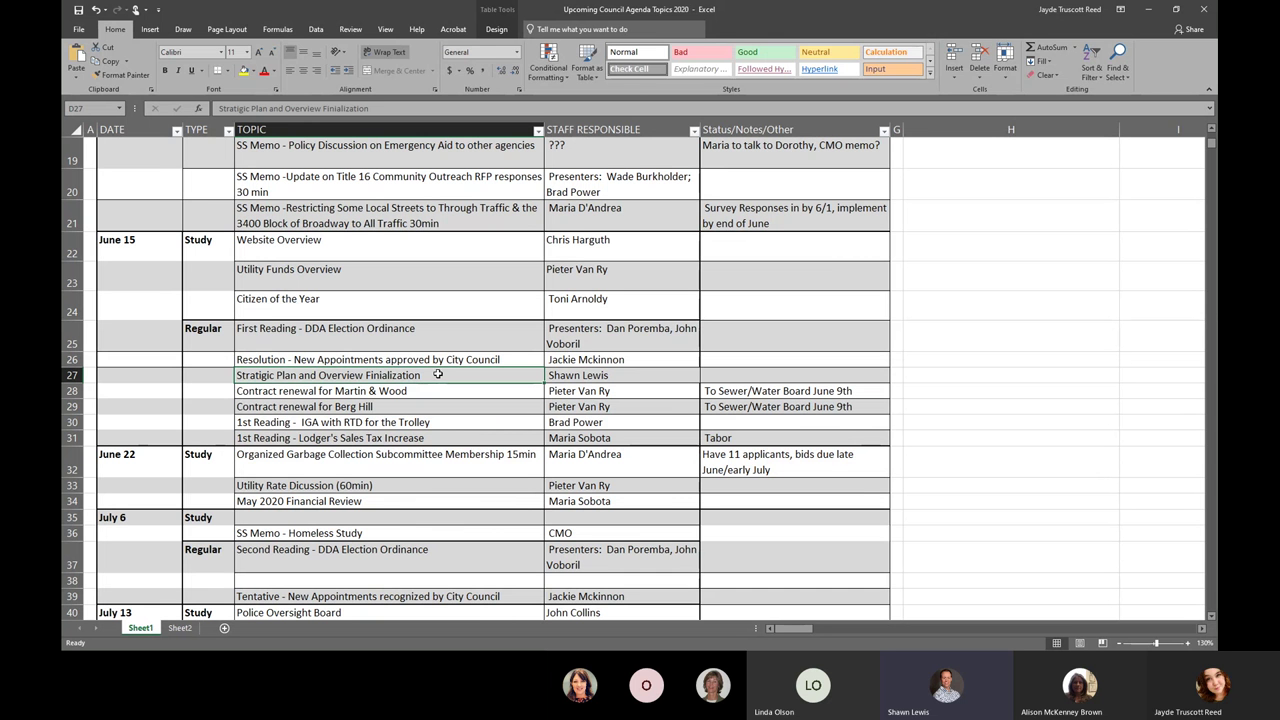
double_click(437, 375)
left_click_drag(437, 375, 192, 360)
type("strategic plan and overview finalization")
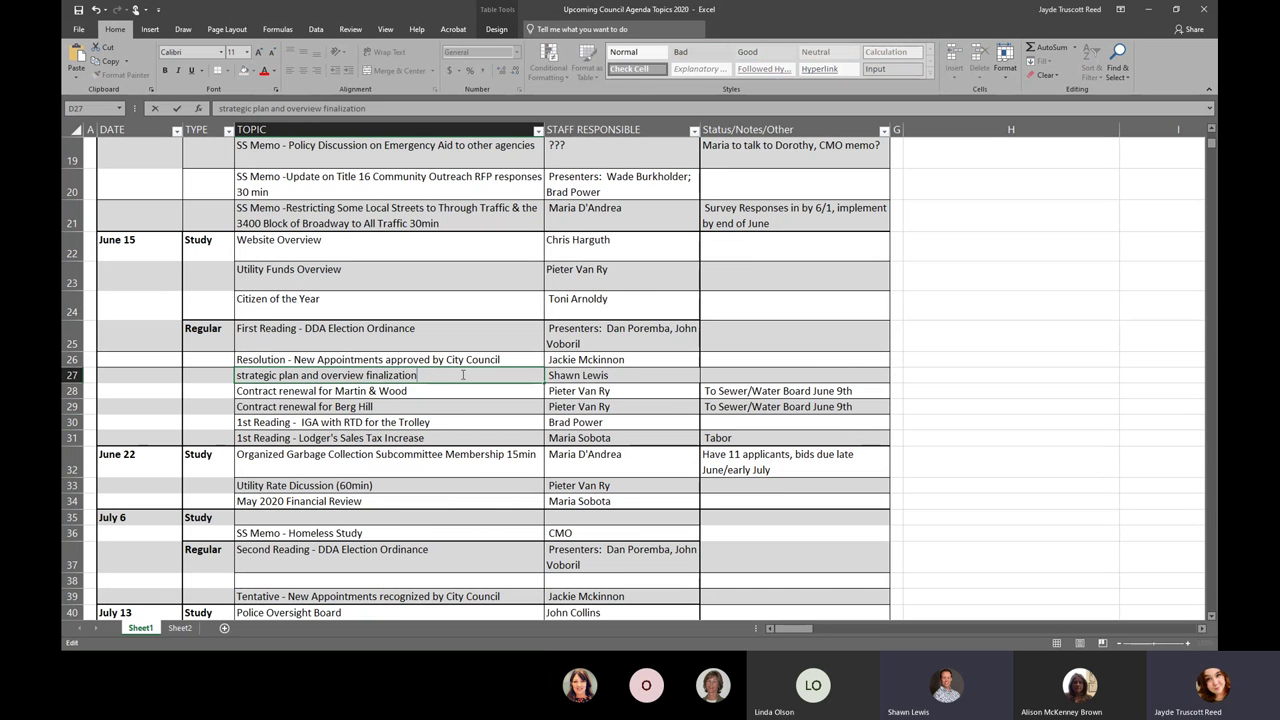
left_click(236, 375)
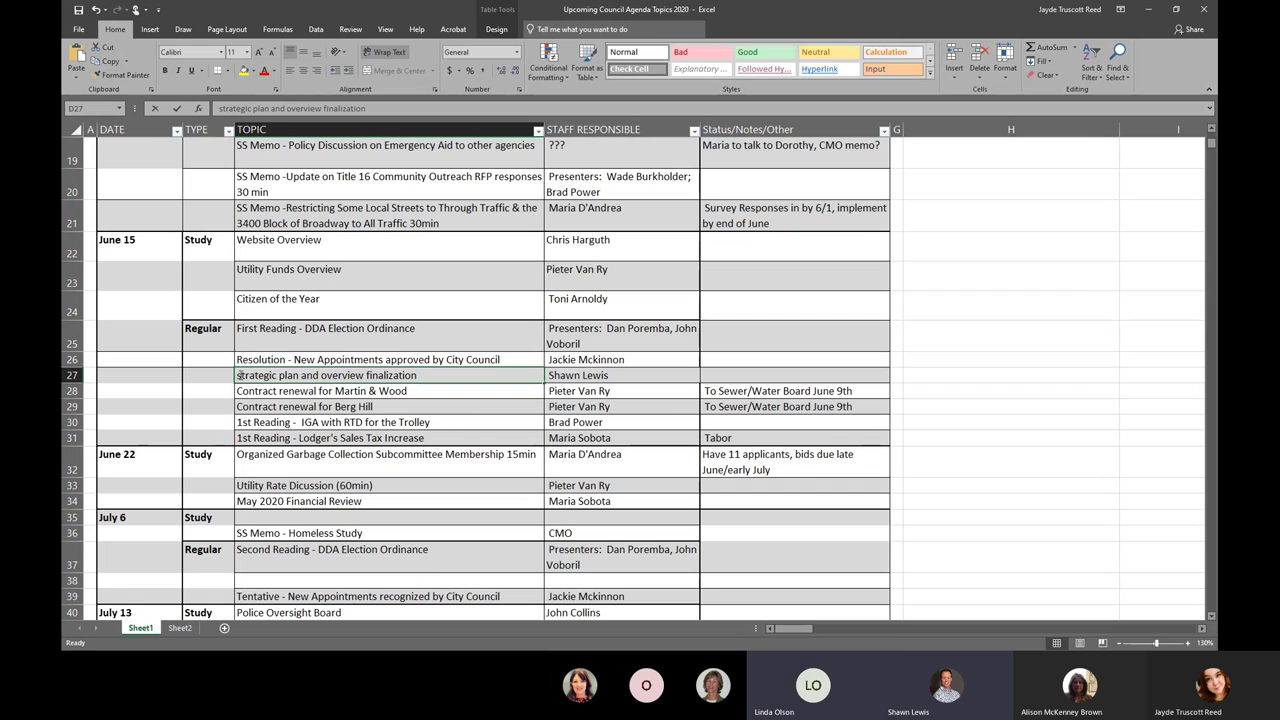
- Capitalize Strategic, Plan, Overview and Finalization in the D27 topic
double_click(240, 375)
key("BackSpace")
type("S")
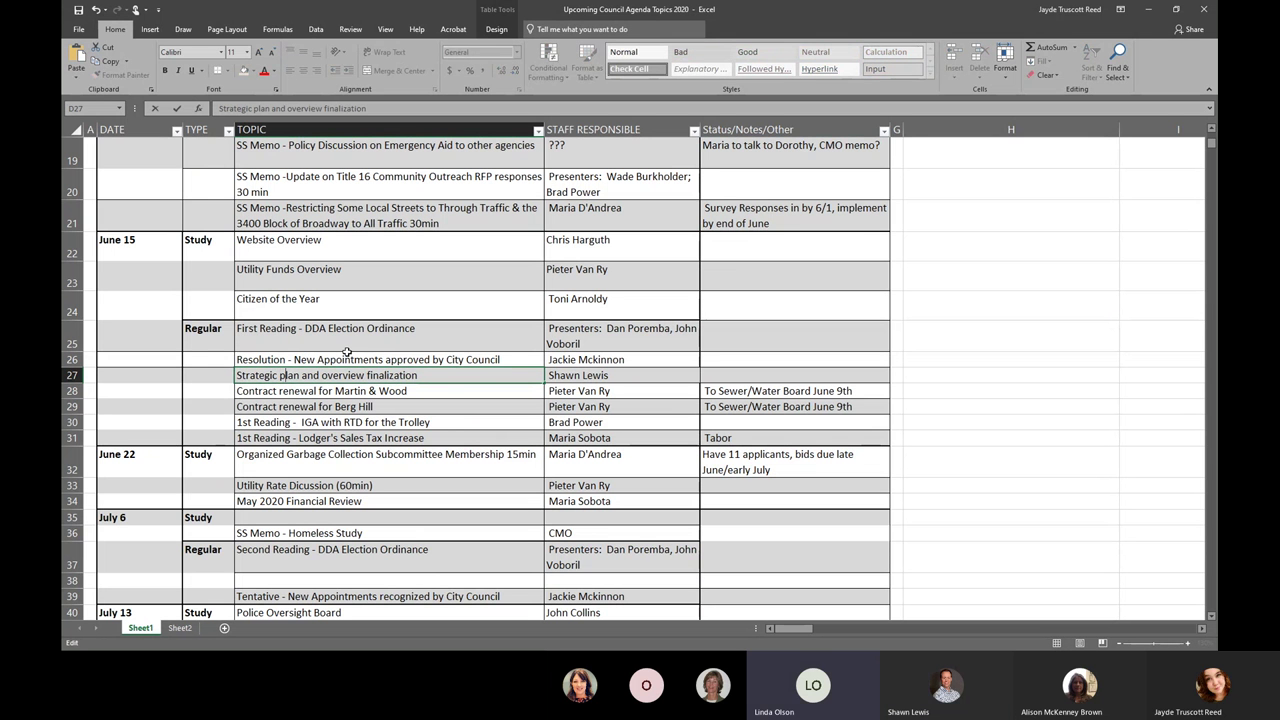
key("BackSpace")
type("P")
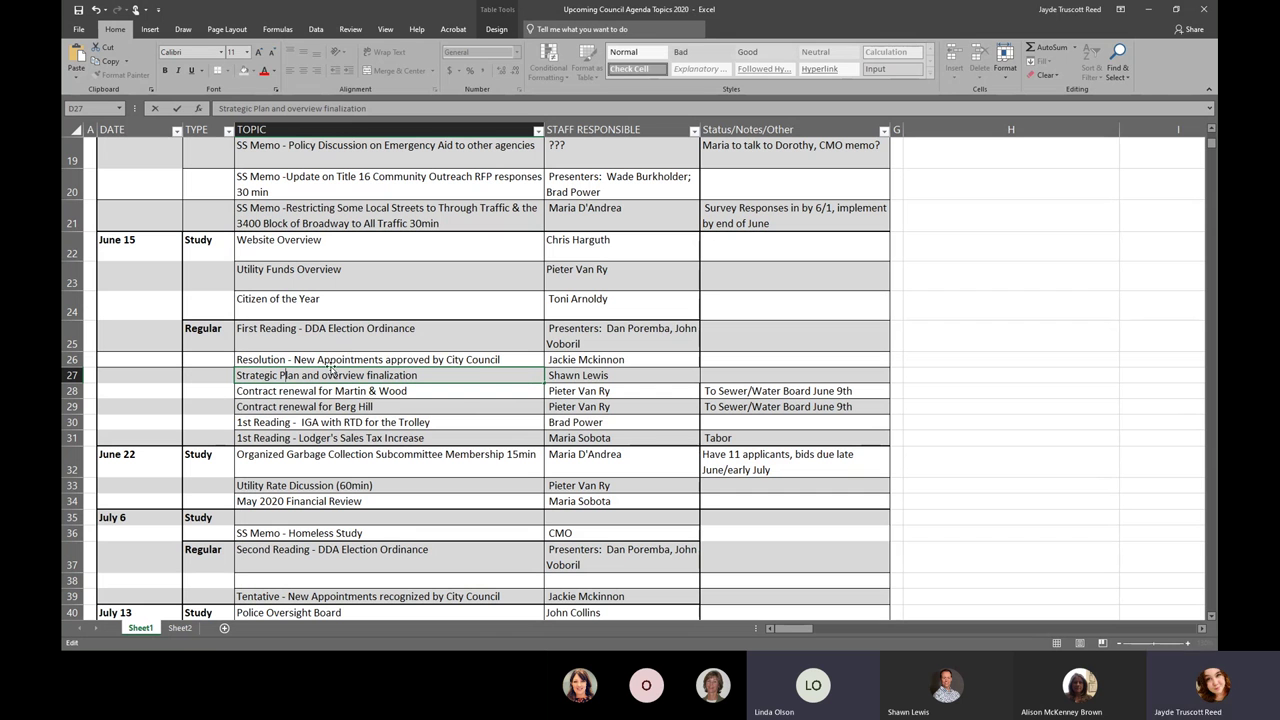
left_click(327, 375)
key("BackSpace")
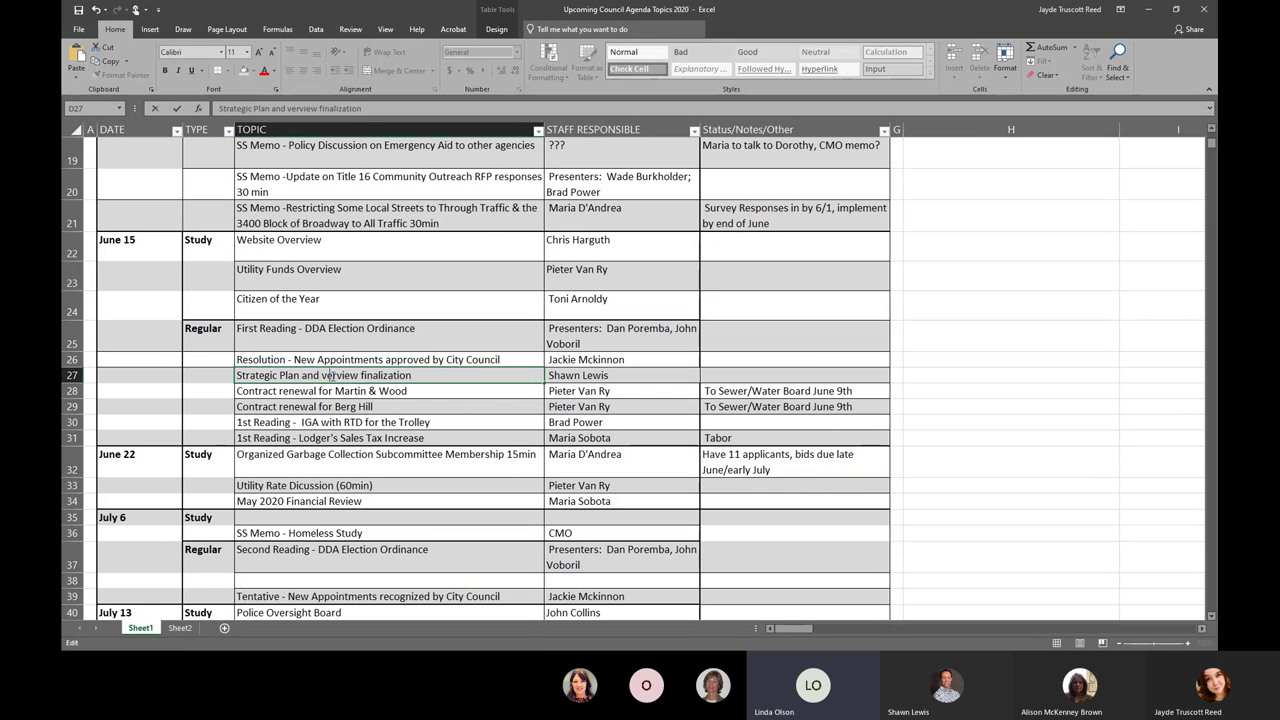
type("O")
left_click(372, 375)
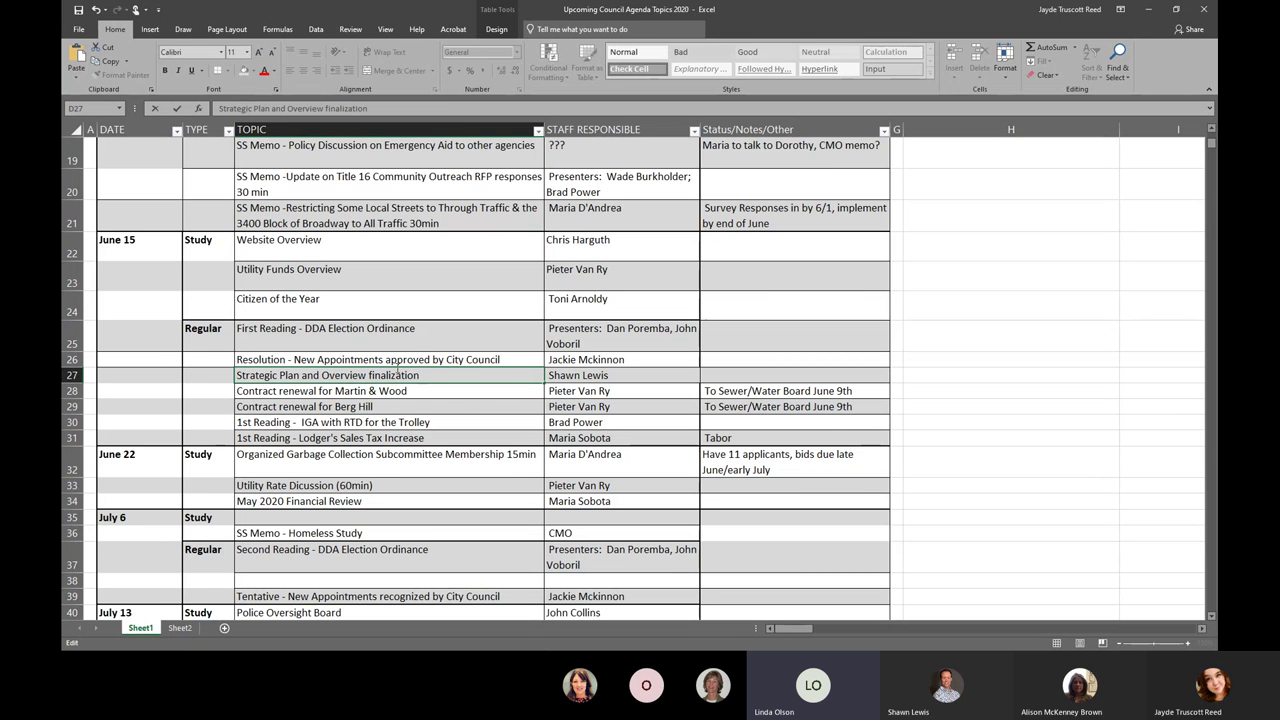
key("BackSpace")
type("F")
key("Return")
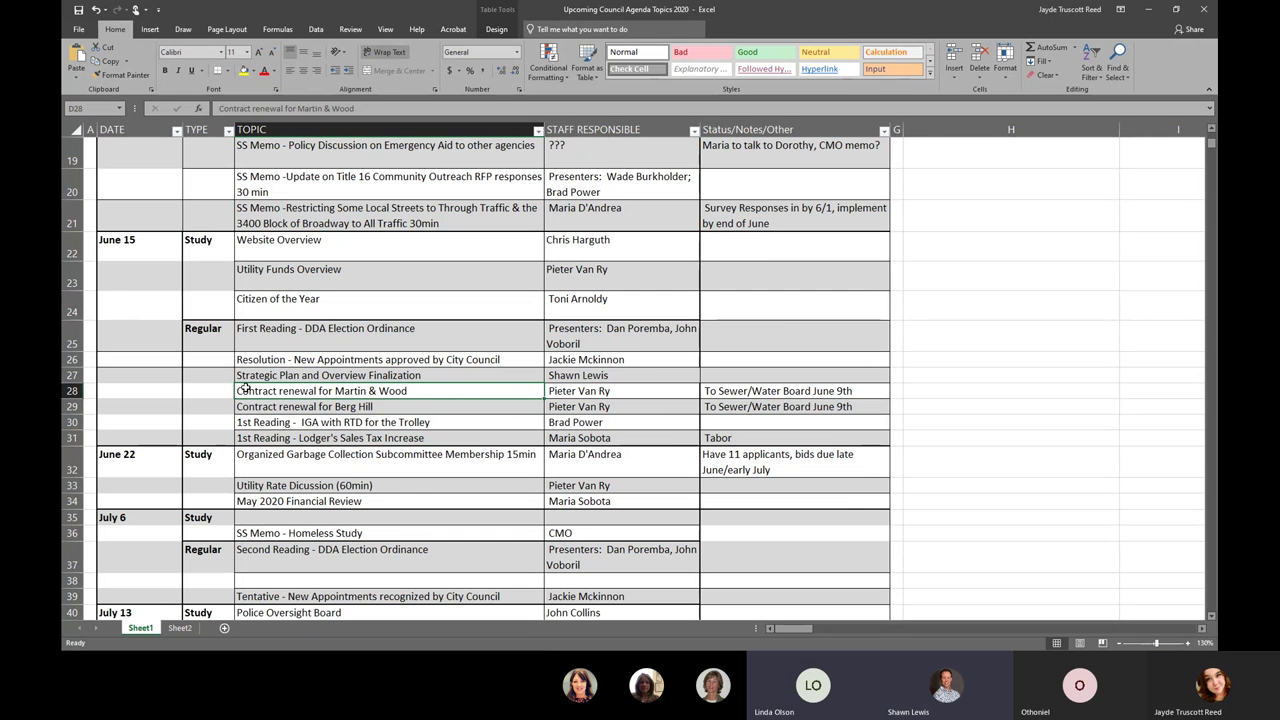
- Prefix the D27 topic with 'SS Memo -' so it reads 'SS Memo - Strategic Plan and Overview Finalization'
left_click(307, 374)
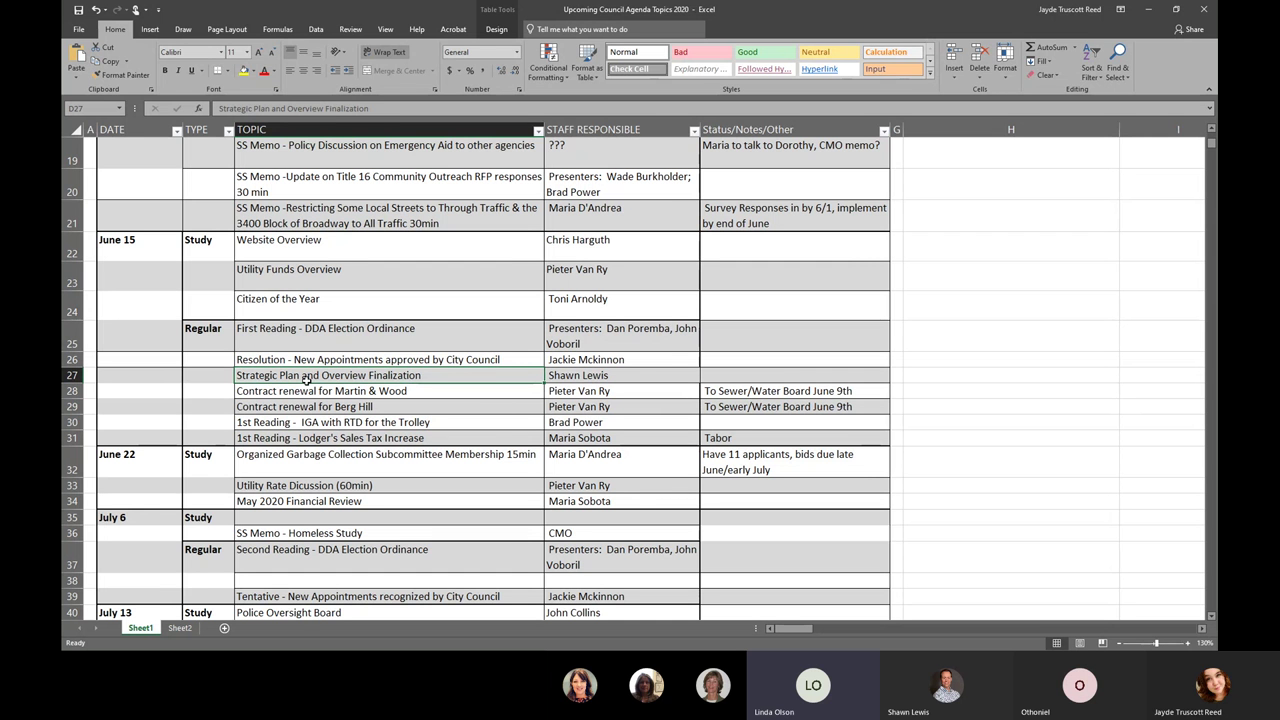
left_click_drag(627, 375, 237, 375)
double_click(237, 375)
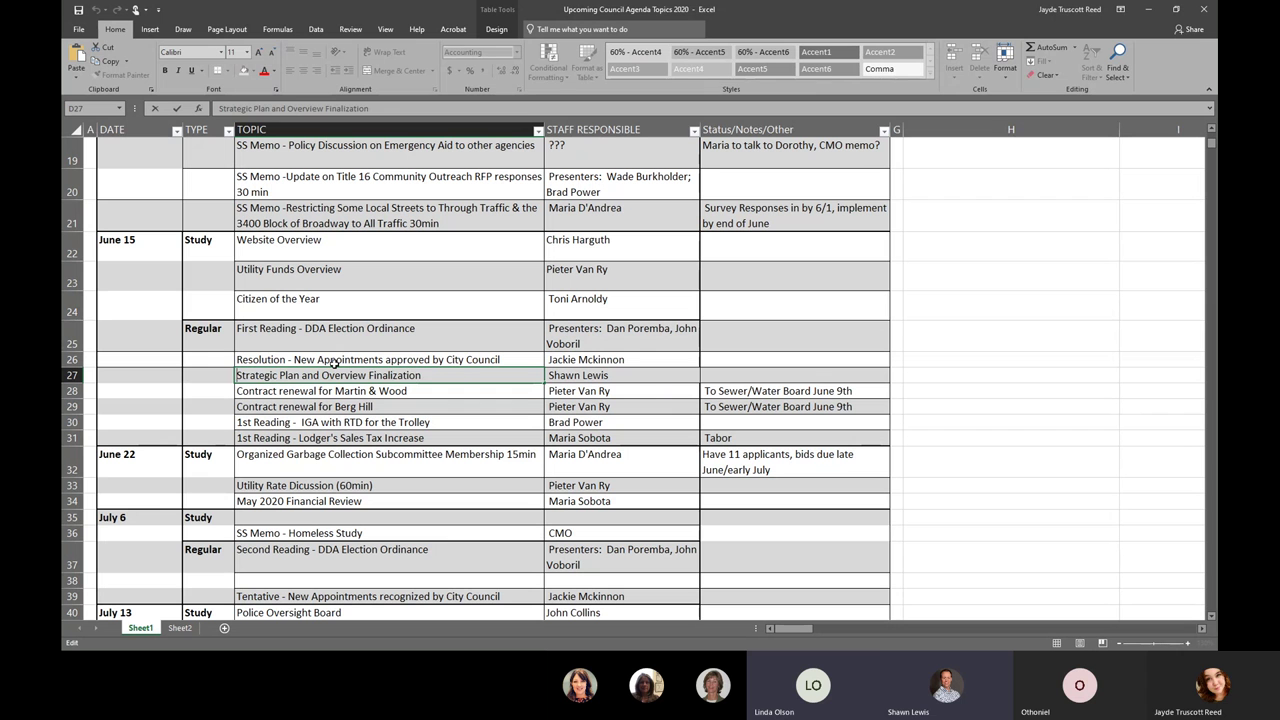
type("SS Memo")
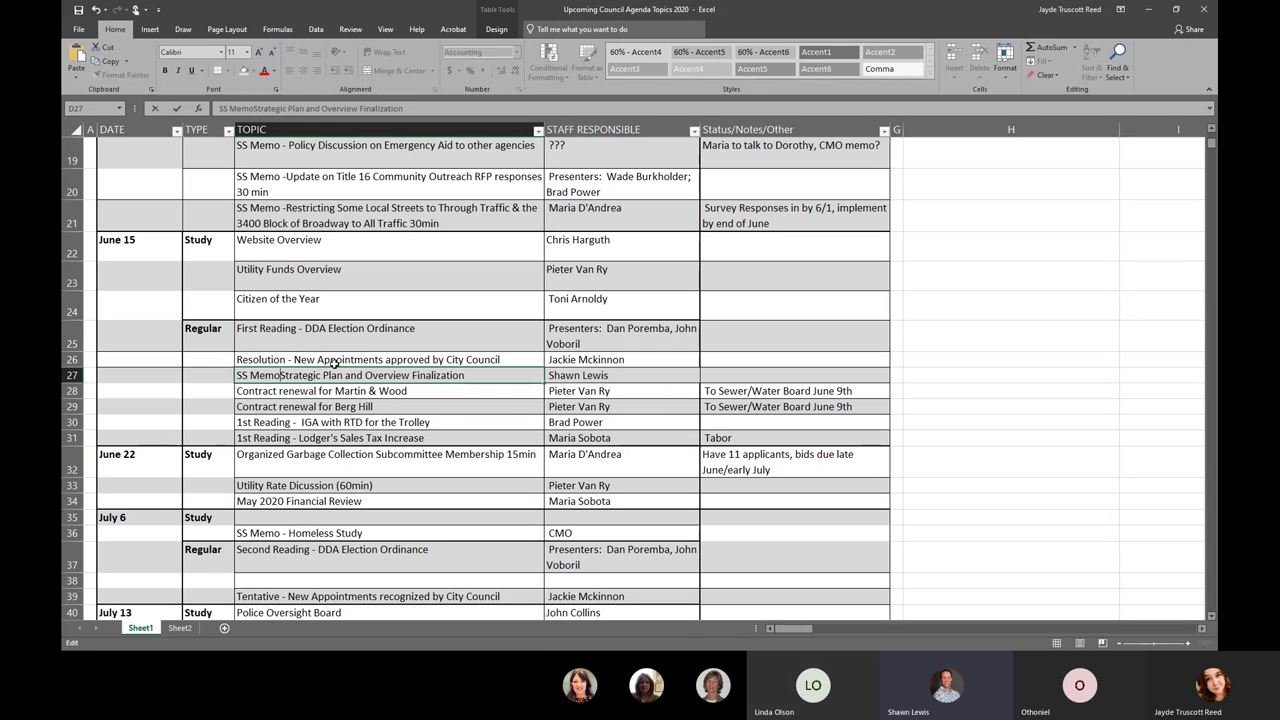
type(" -")
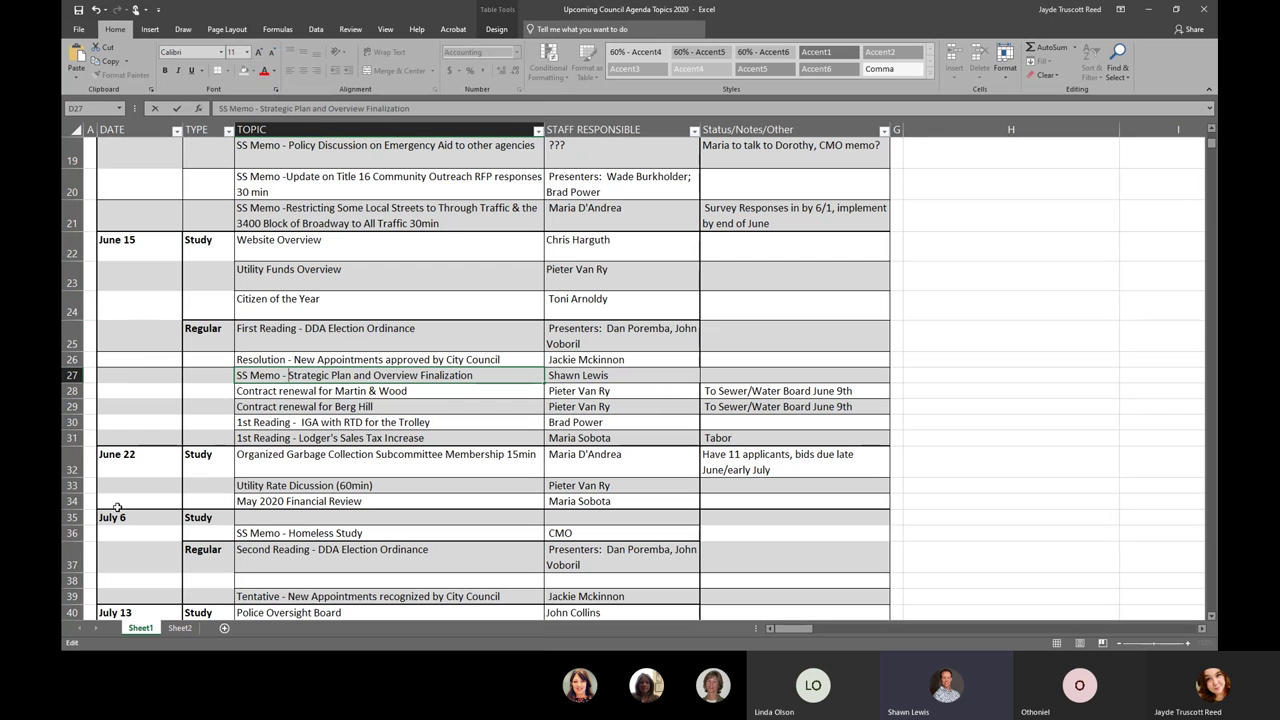
left_click(70, 501)
- Insert a blank row 34 under June 22 and move the SS Memo topic and staff cells into it
right_click(70, 501)
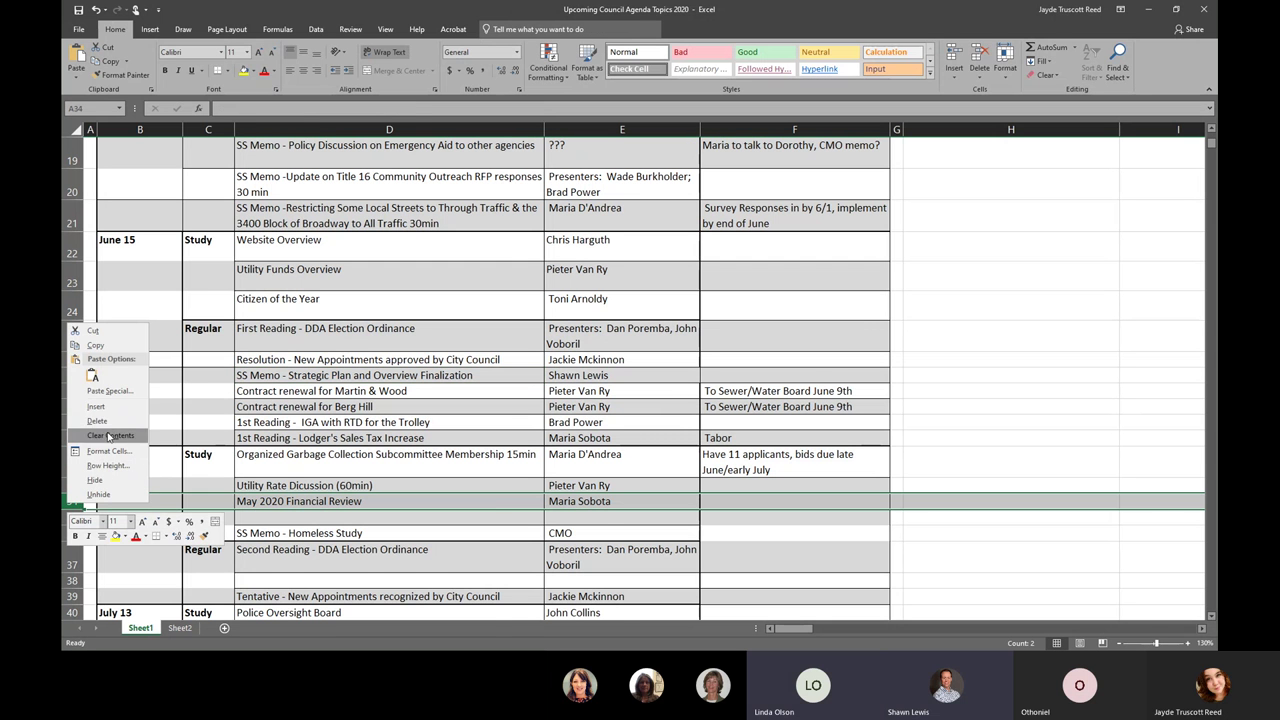
left_click(110, 407)
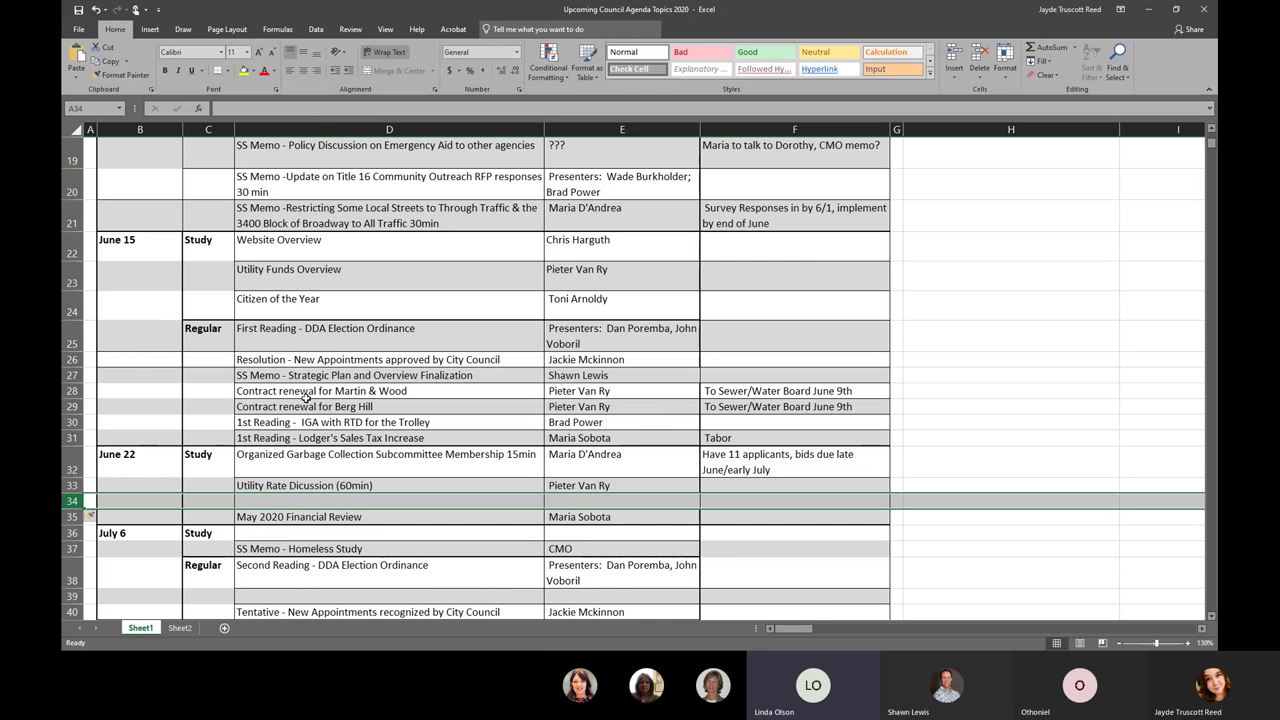
left_click_drag(303, 375, 620, 376)
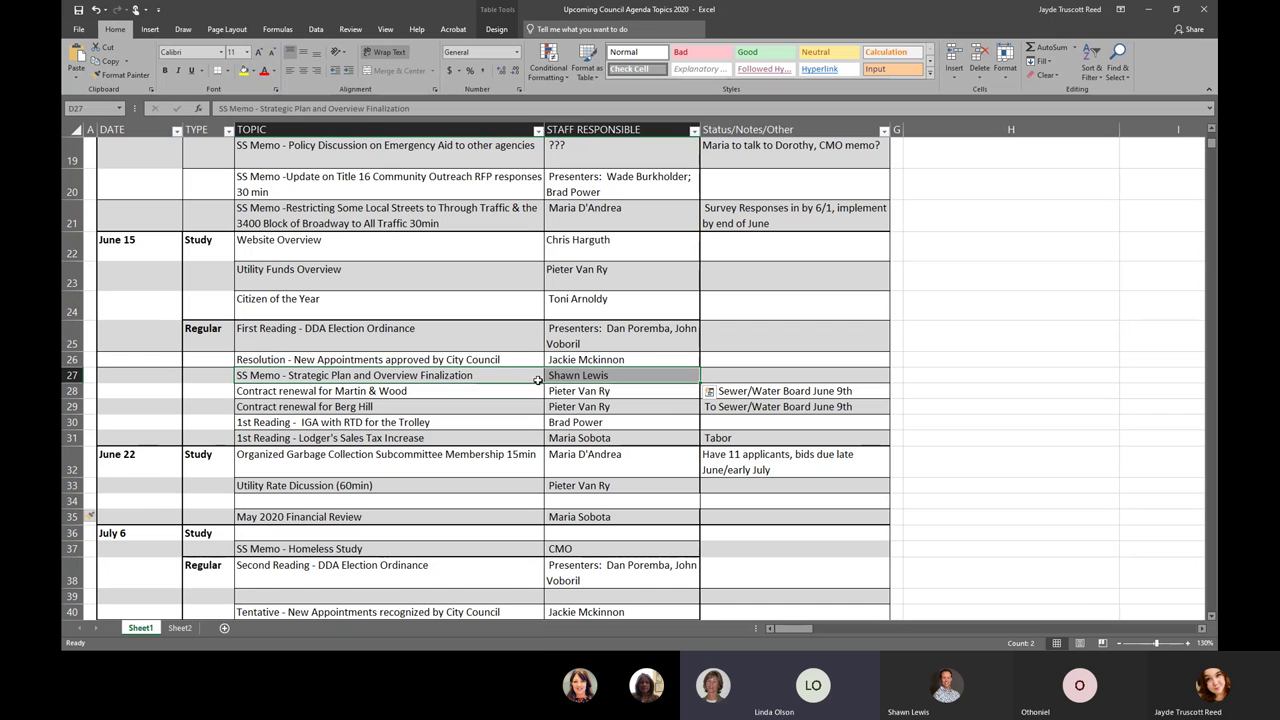
left_click_drag(536, 381, 506, 502)
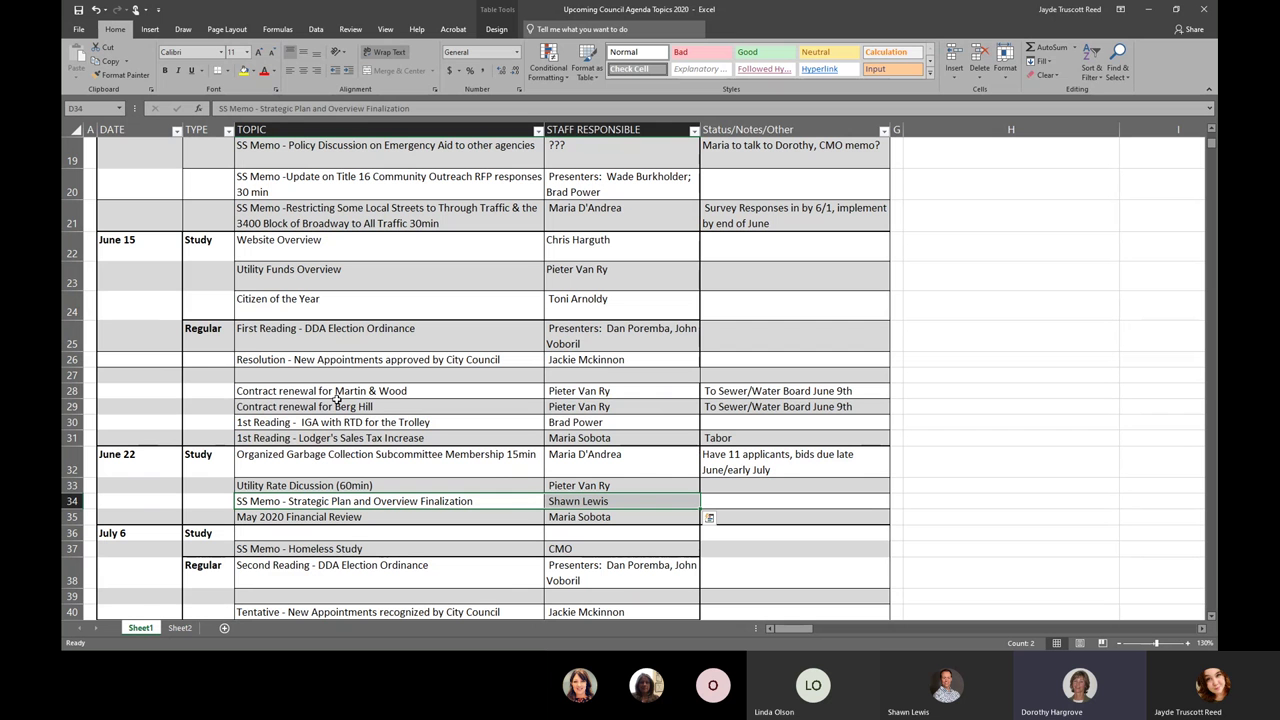
- Move the contract renewal and 1st Reading rows up one row to close the gap
left_click_drag(340, 391, 705, 440)
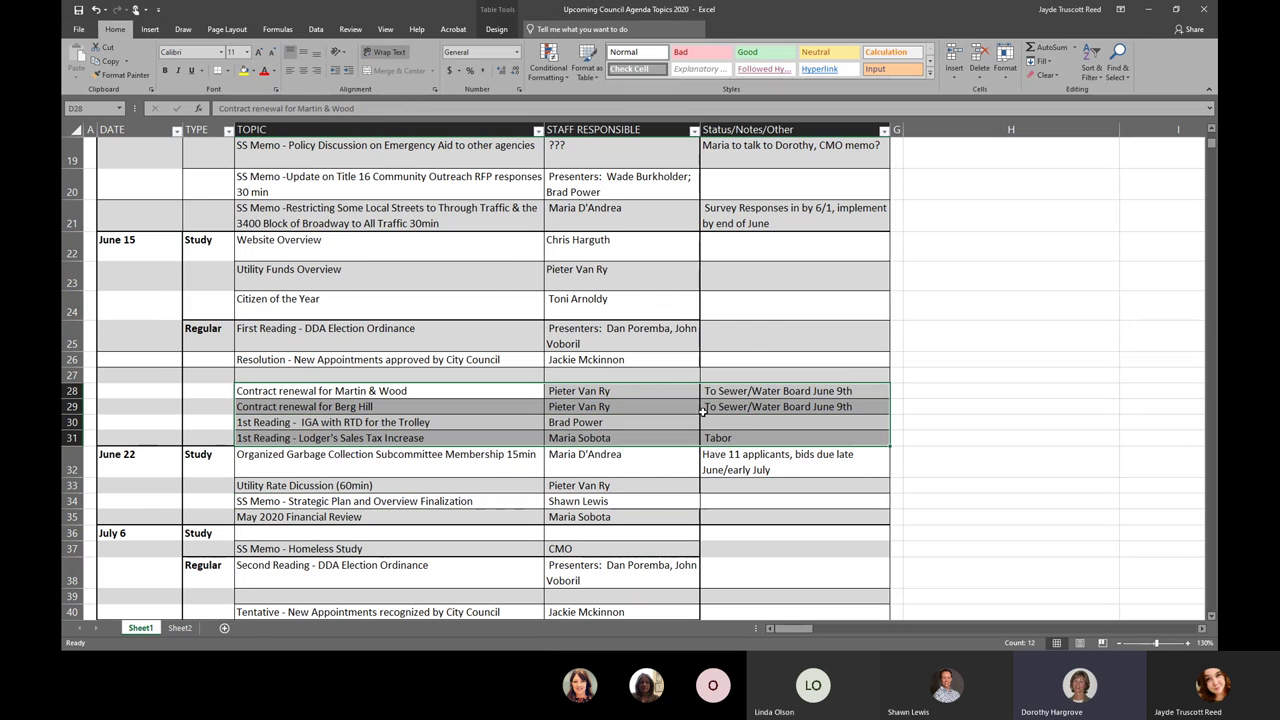
left_click_drag(632, 381, 622, 358)
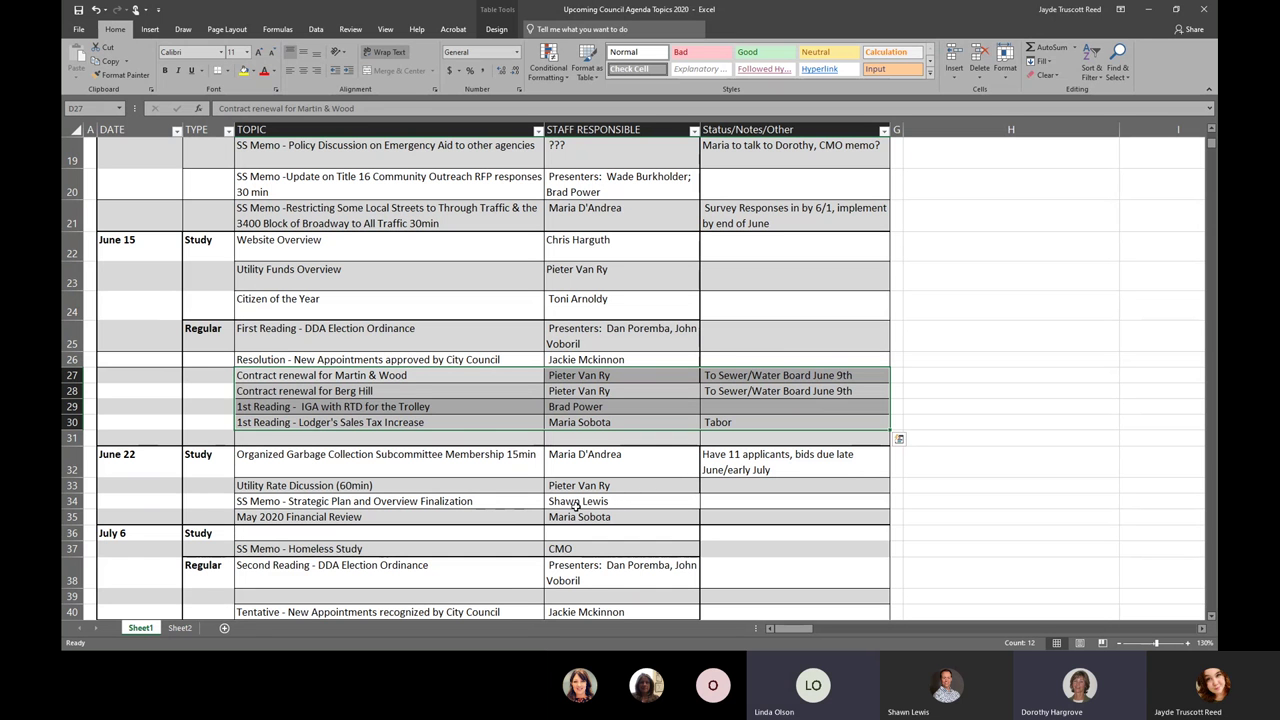
left_click(481, 499)
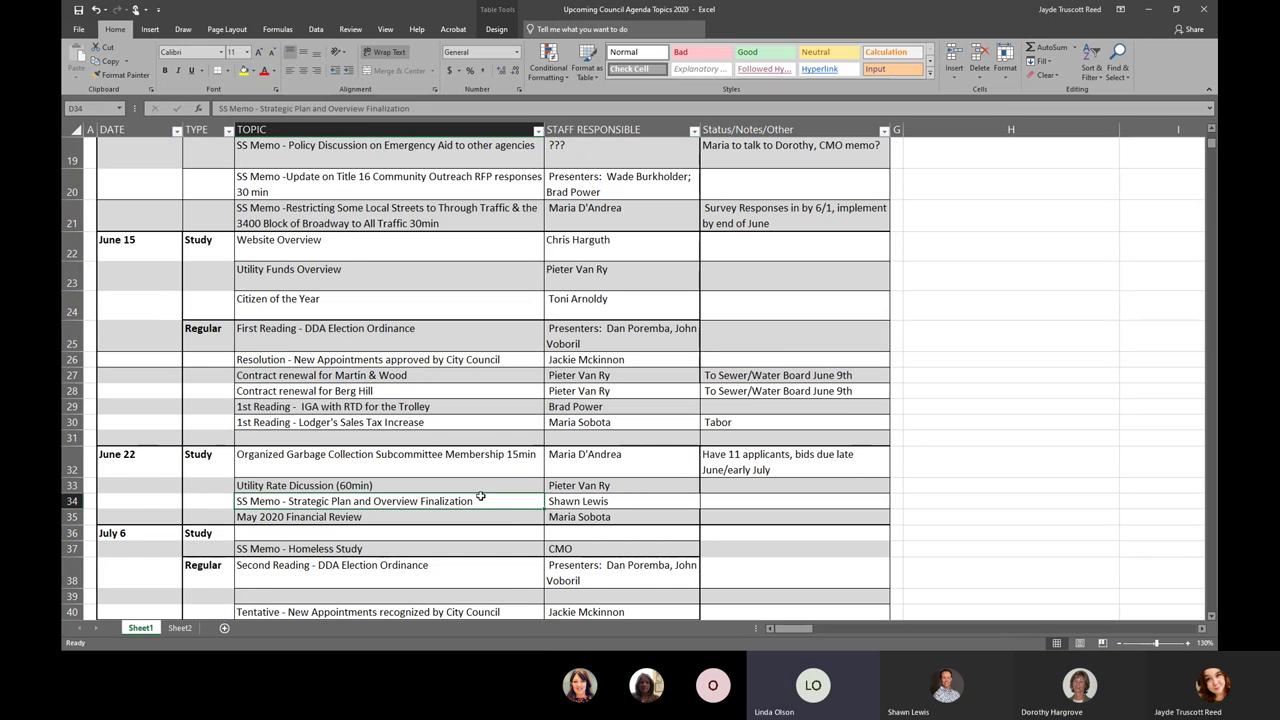
left_click(330, 275)
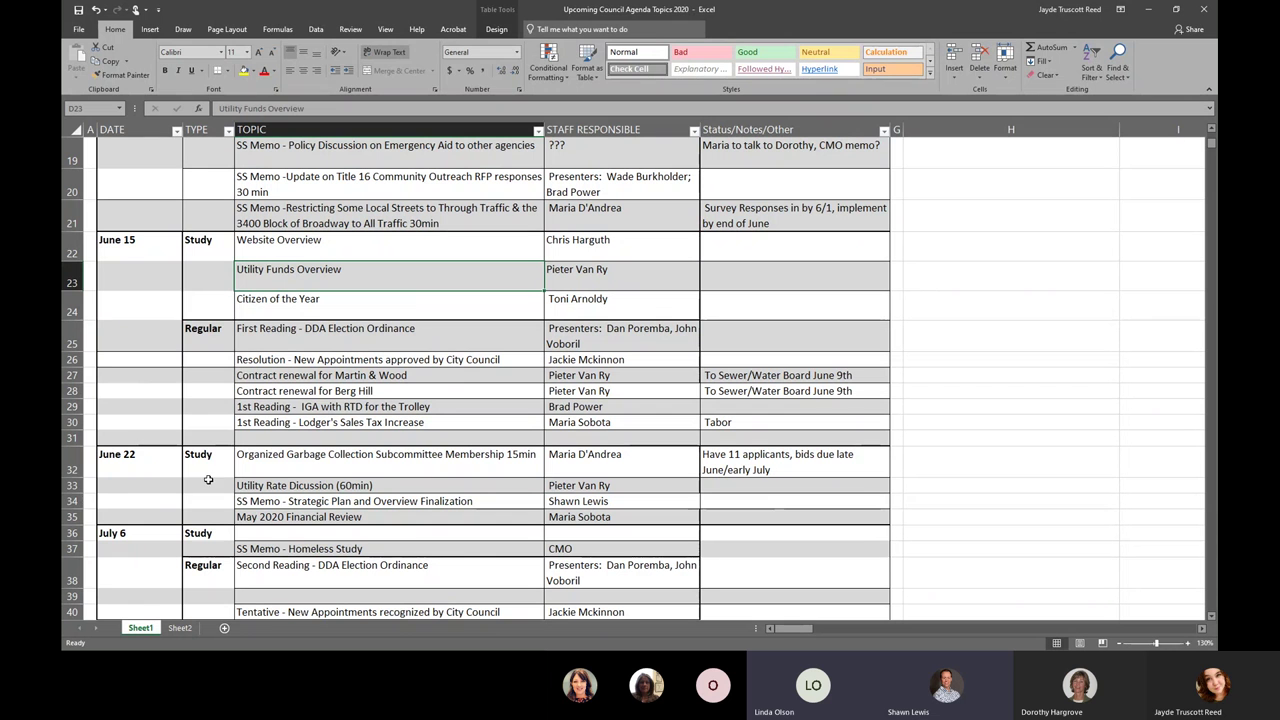
- Insert a blank table row above row 34 and select the Utility Funds Overview cells
right_click(137, 501)
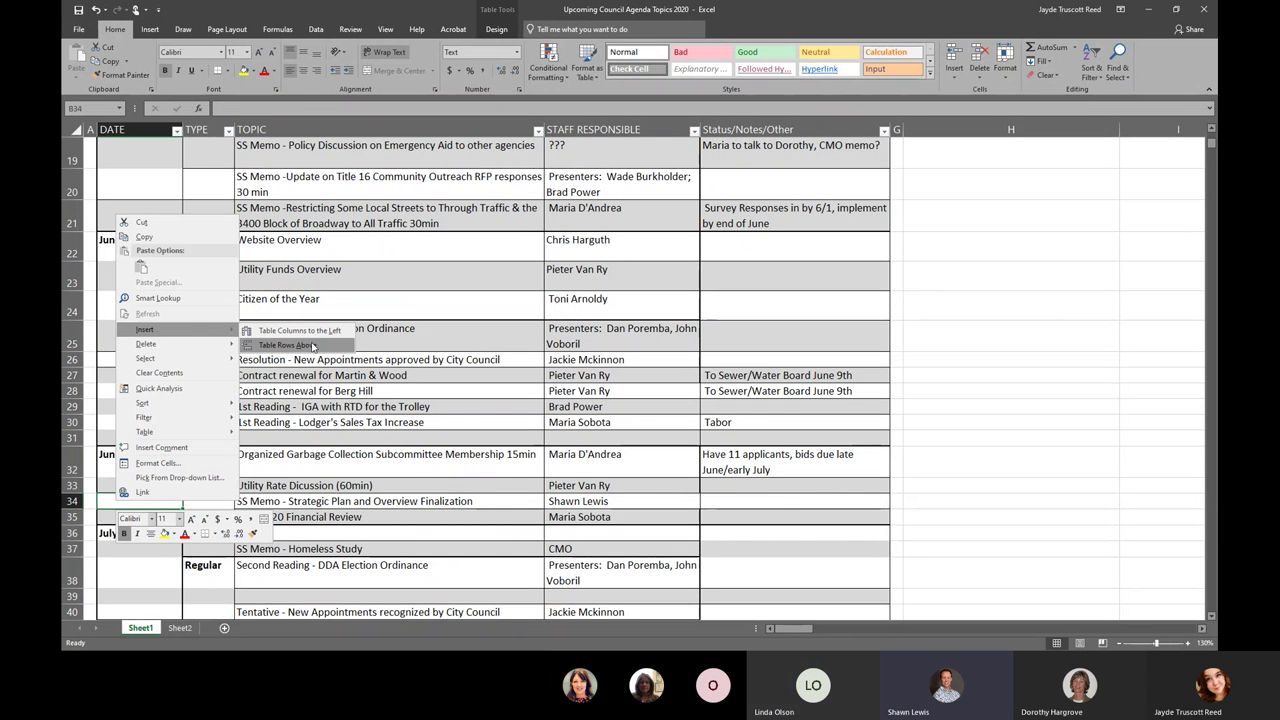
left_click(312, 345)
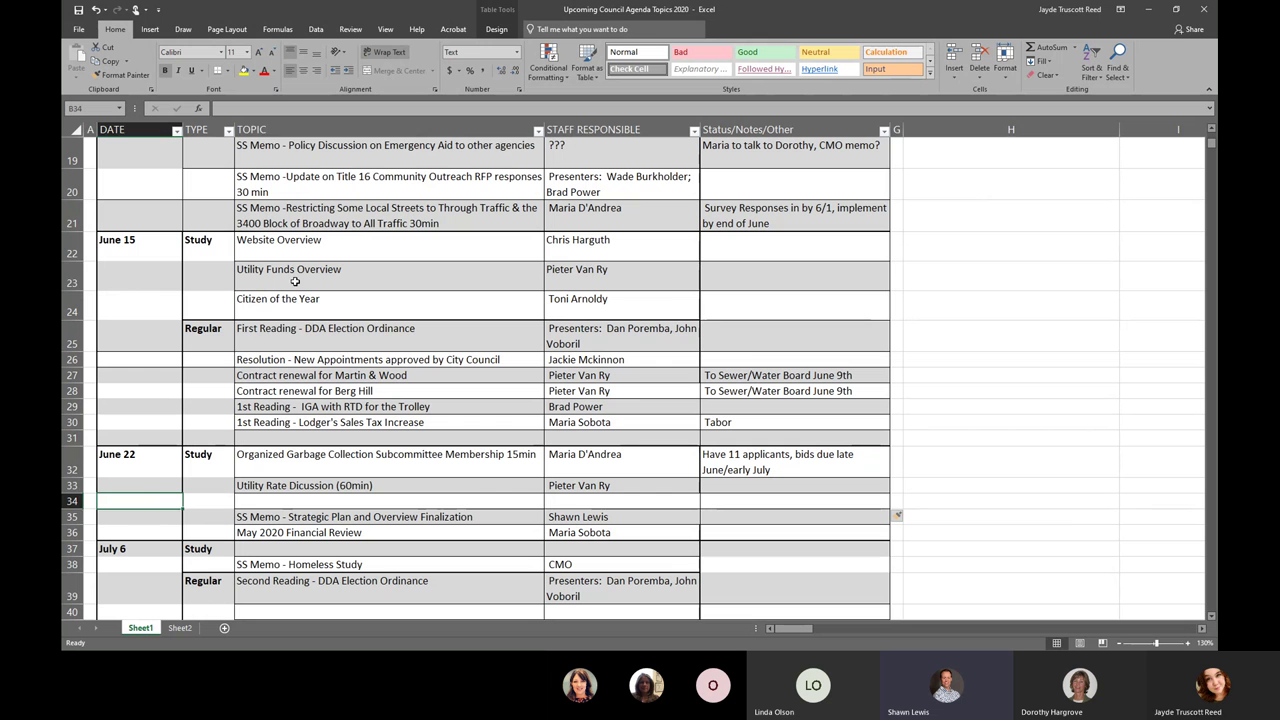
left_click_drag(295, 282, 565, 285)
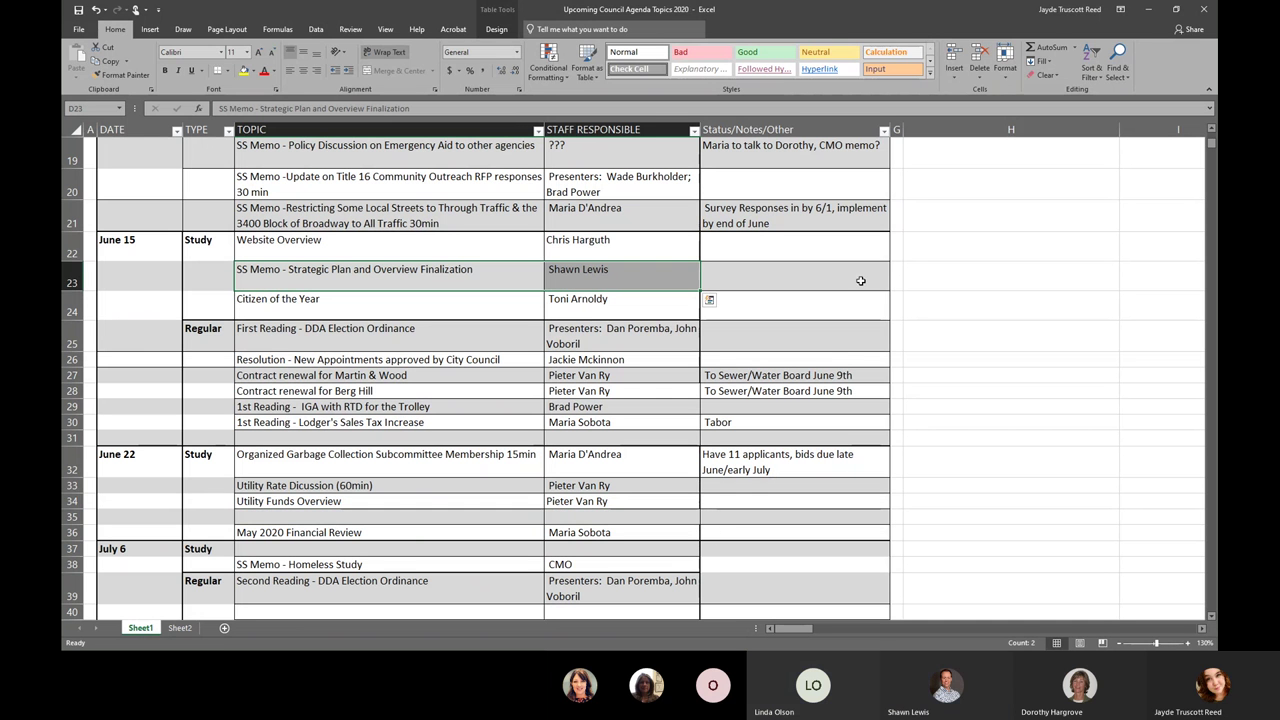
- Move May 2020 Financial Review up one row into row 35
left_click(420, 527)
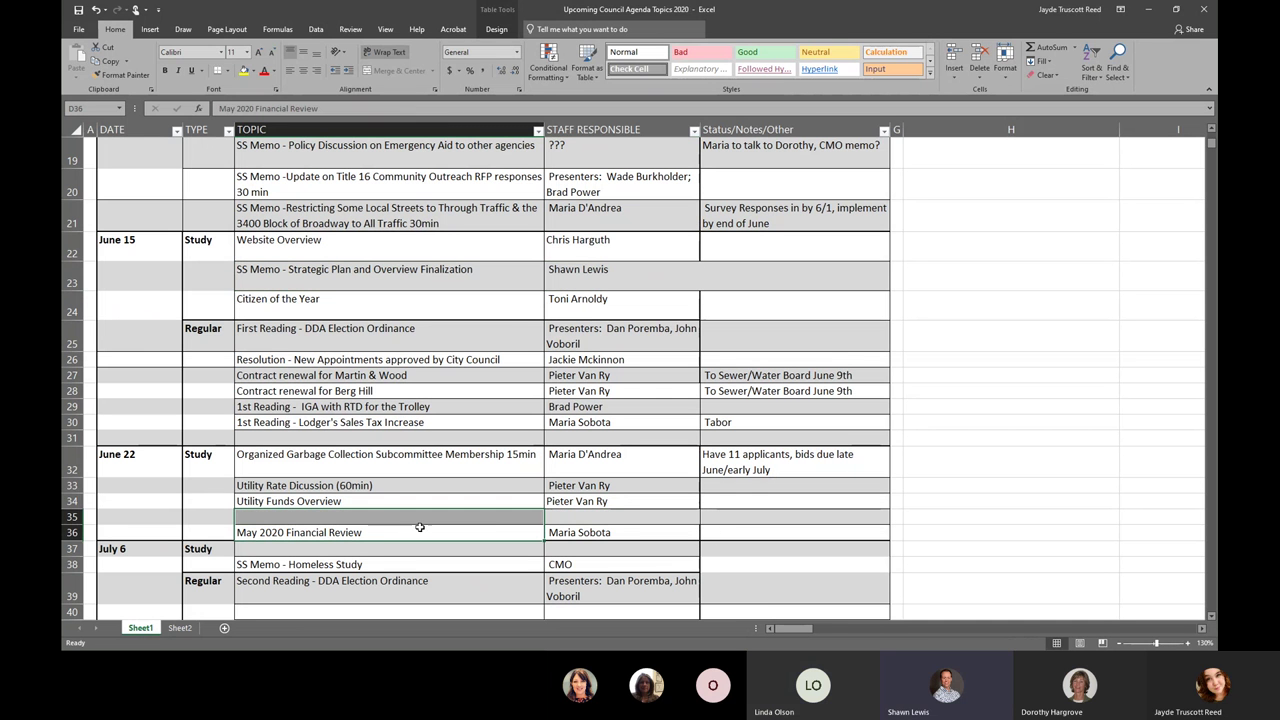
left_click(566, 517)
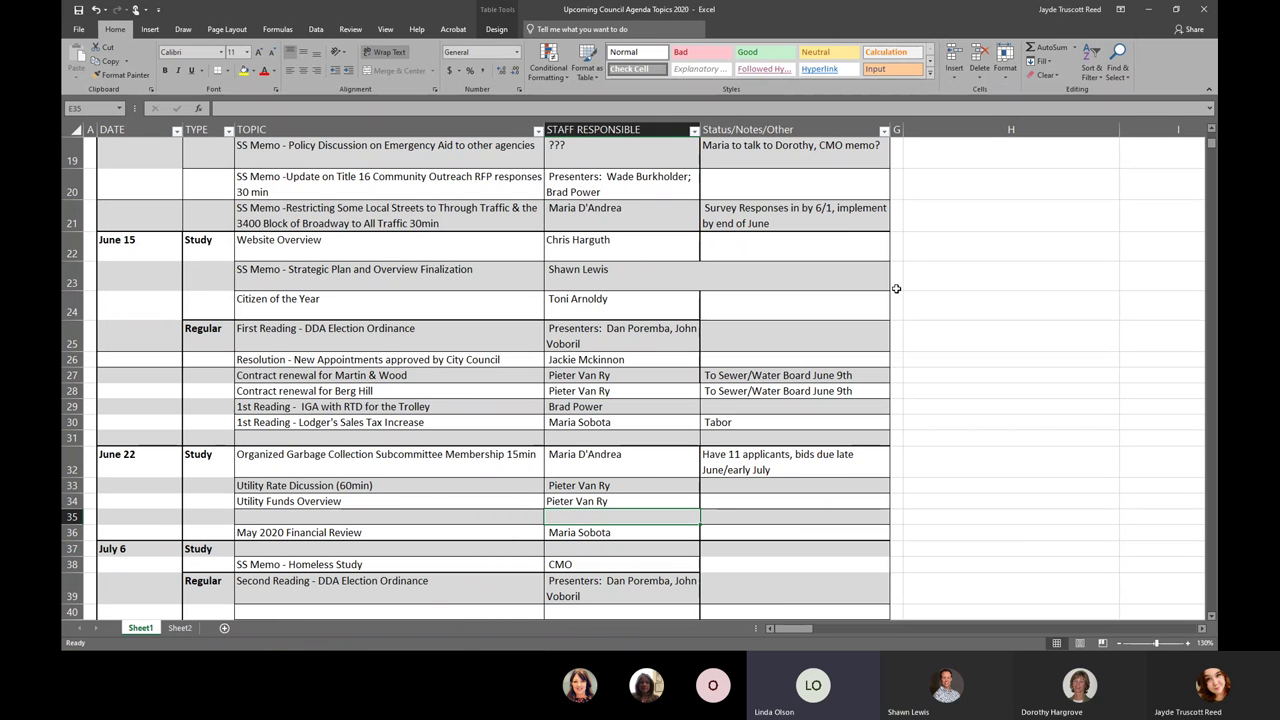
left_click(437, 530)
left_click_drag(580, 532, 519, 520)
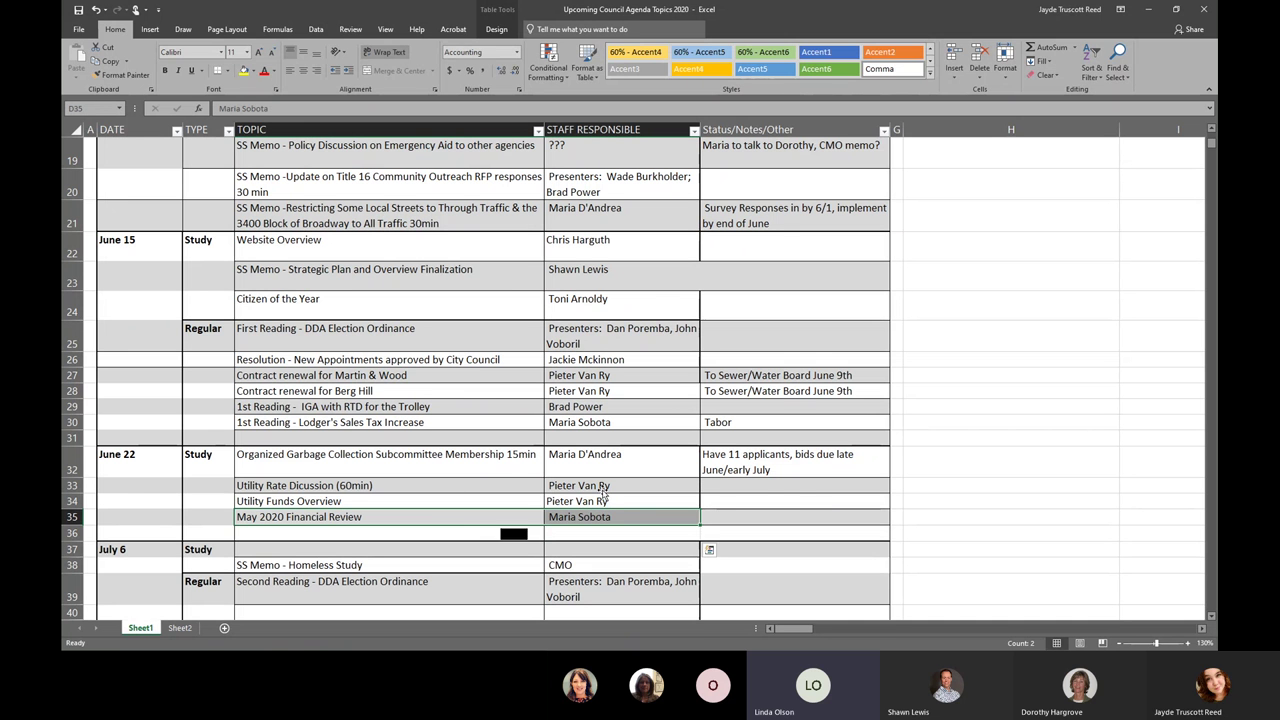
left_click(797, 497)
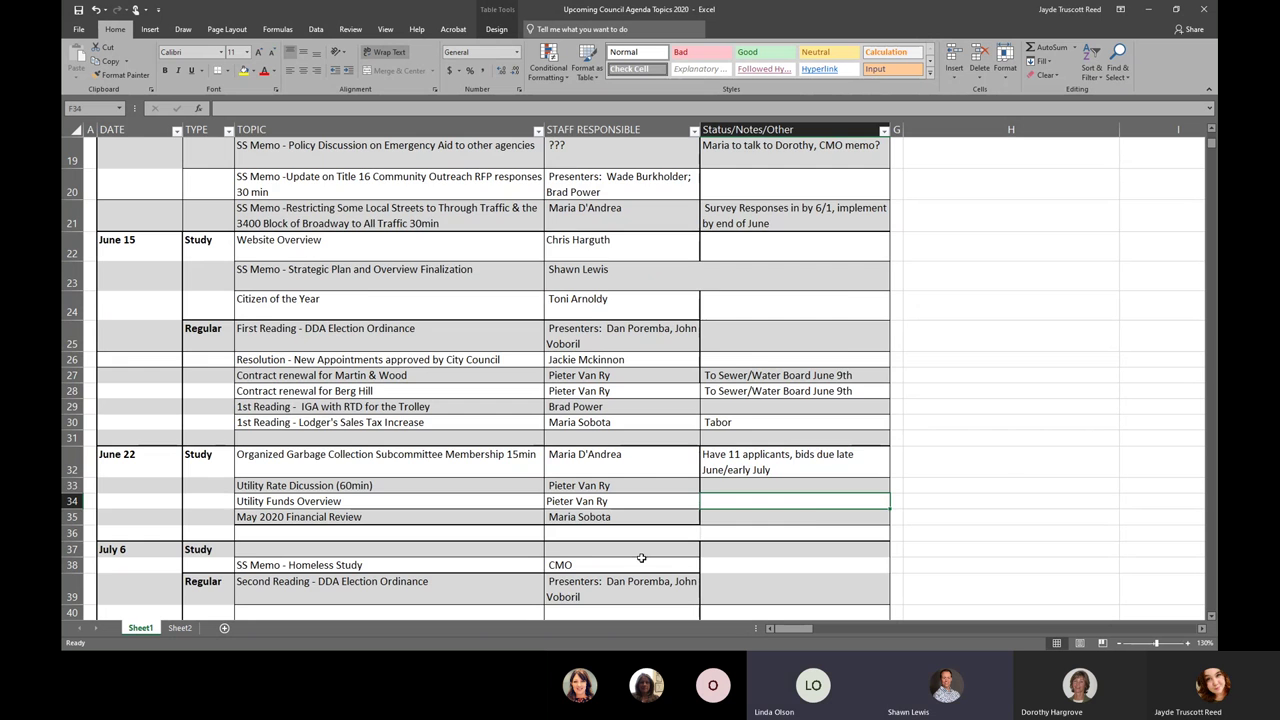
scroll(643, 555, "down", 1)
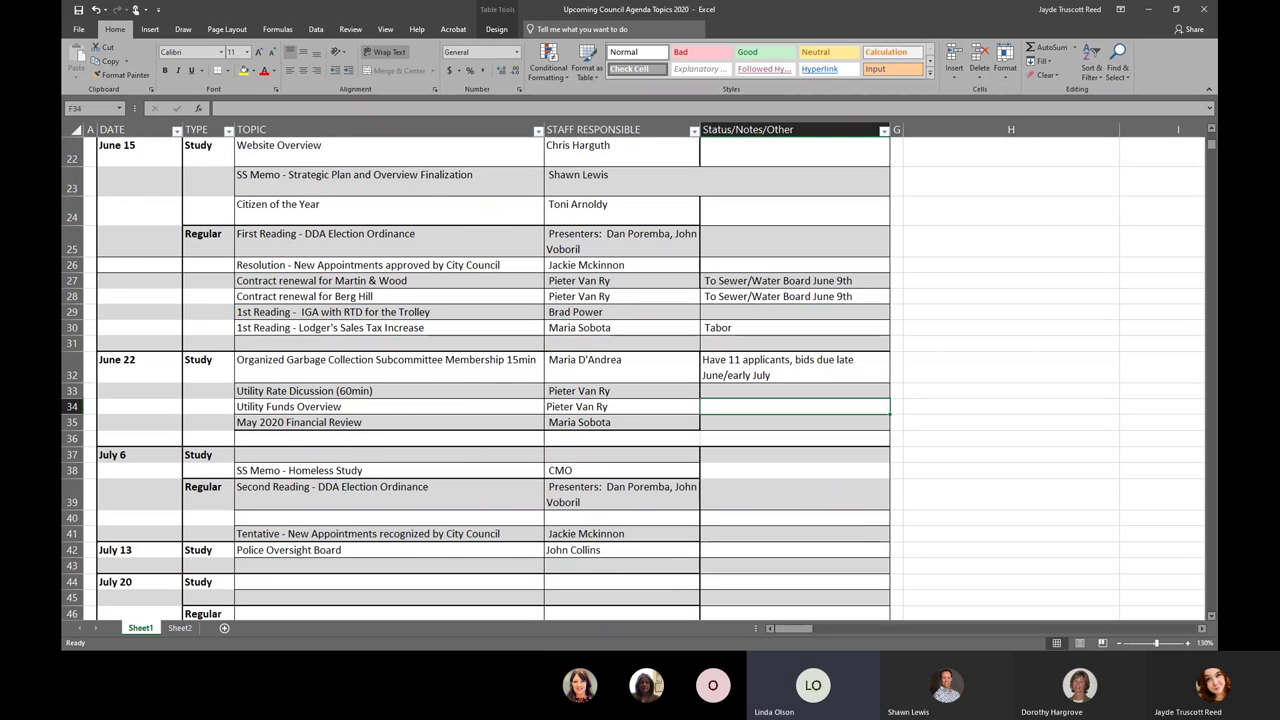